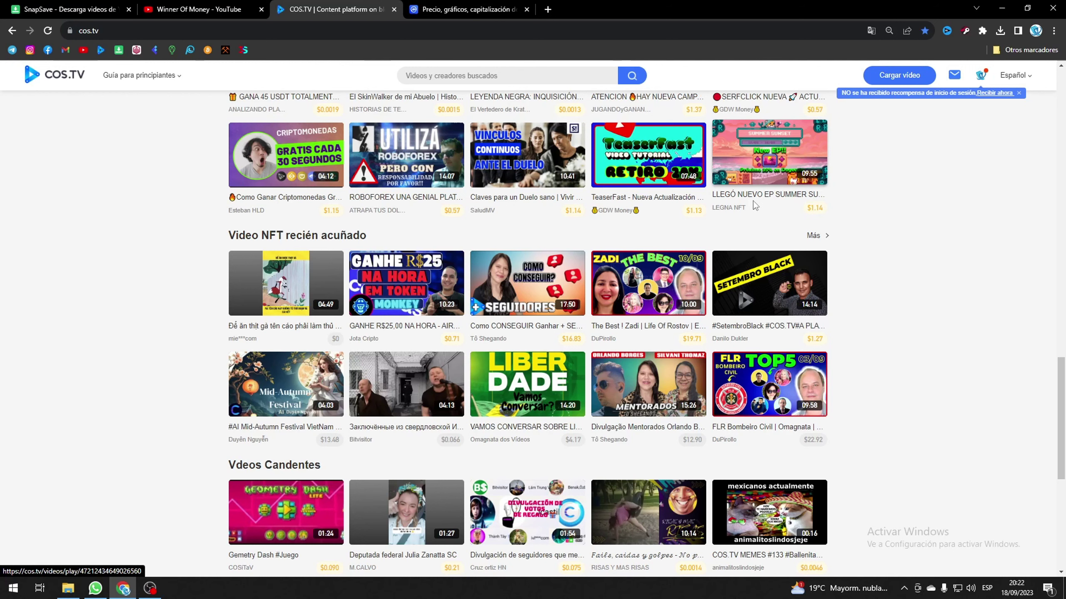
Look over the COS.TV video listings and the Winner Of Money YouTube channel, and return to the COS.TV home page
scroll(797, 219, "down", 1)
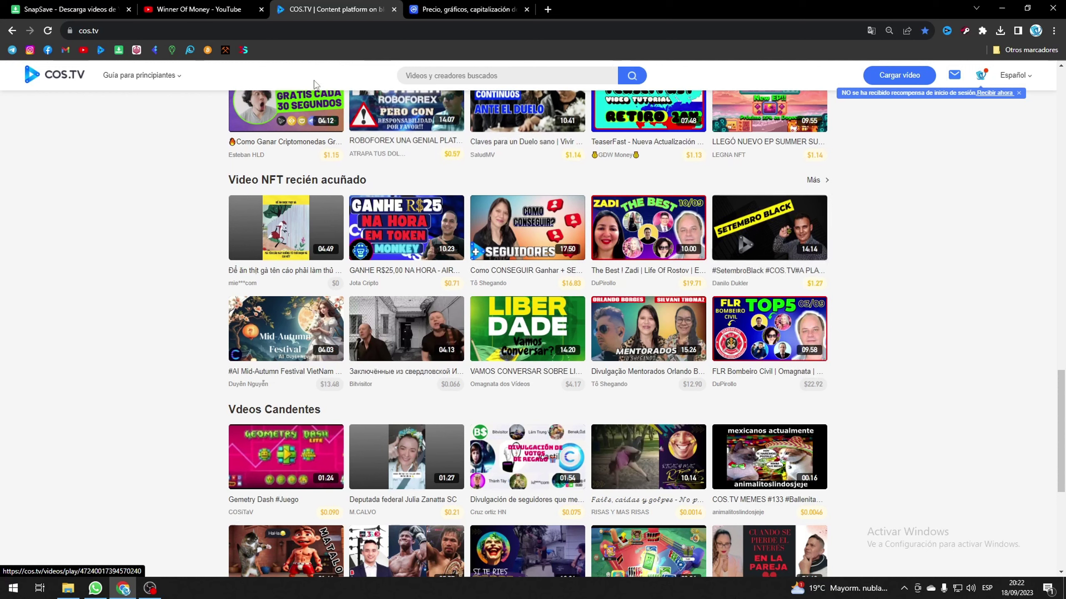
left_click(190, 12)
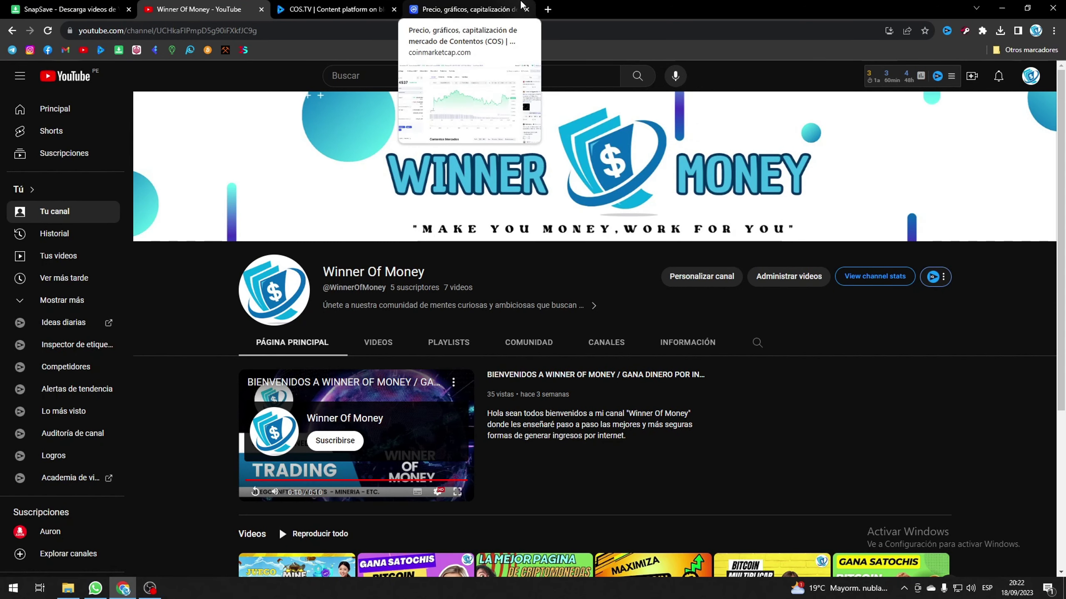
left_click(335, 7)
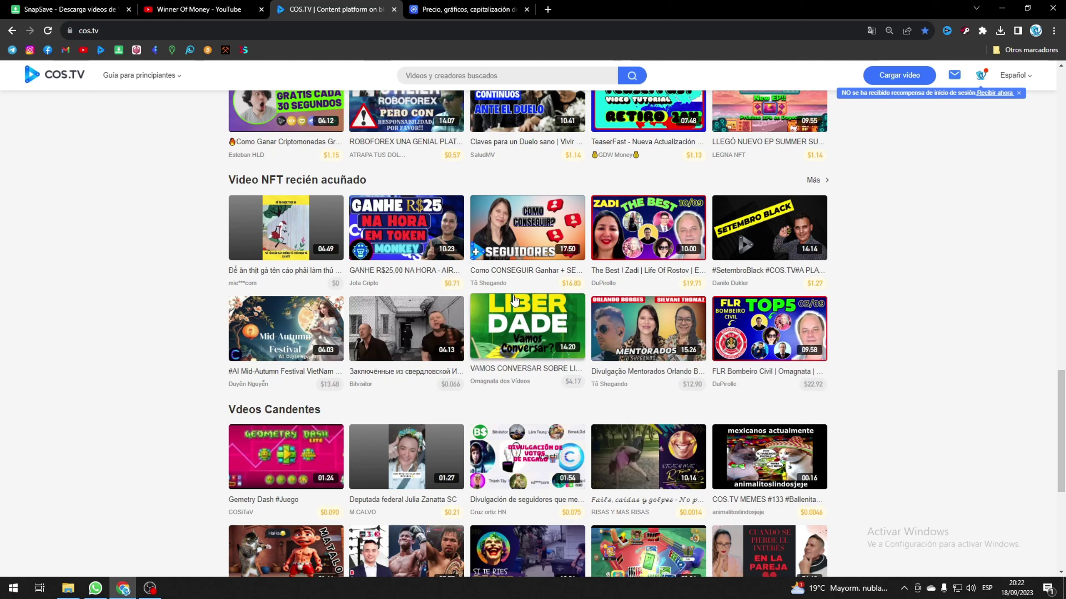
left_click(56, 73)
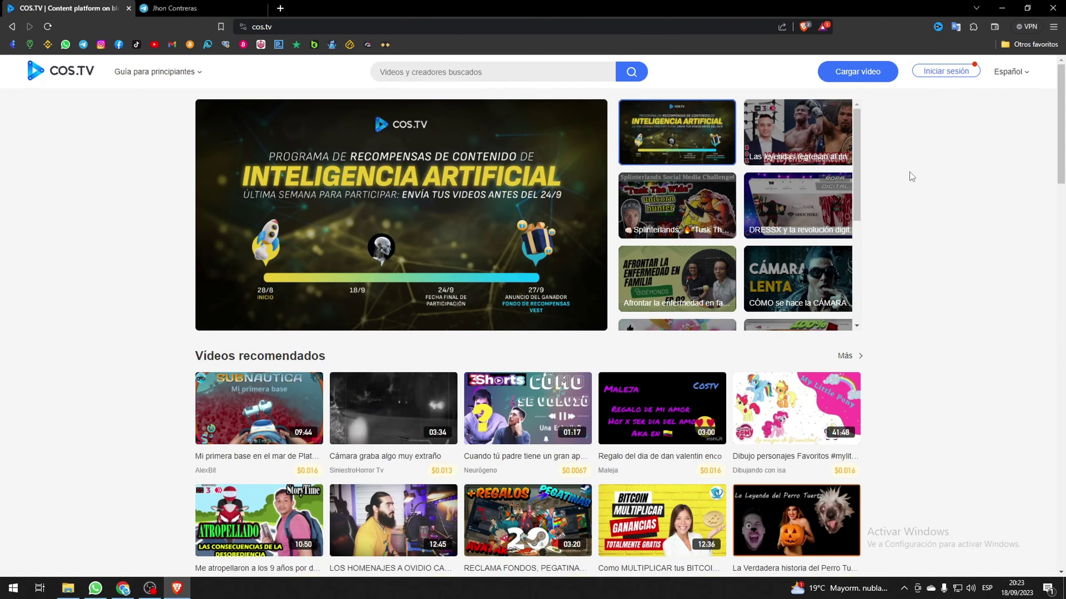
Open the COS.TV registration page from the login dialog and review the account creation form and its stages
left_click(964, 74)
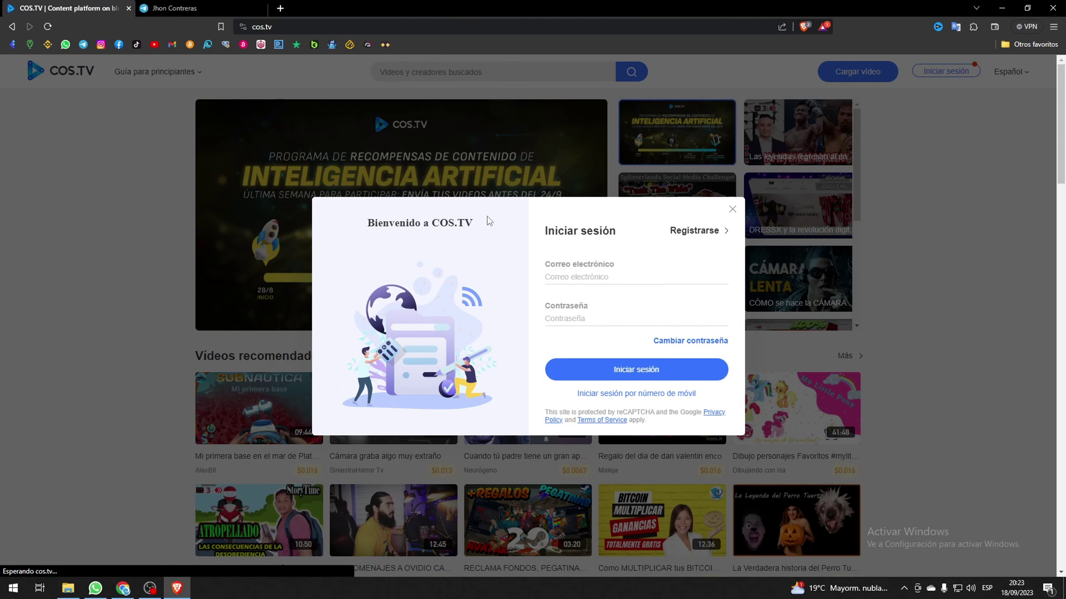
left_click(707, 234)
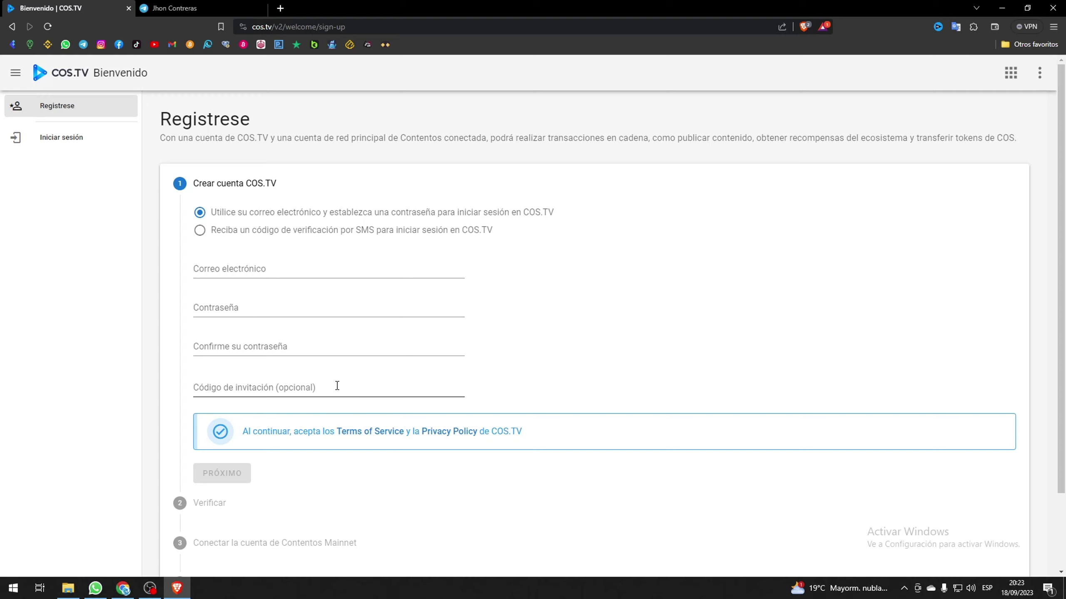
scroll(337, 385, "down", 2)
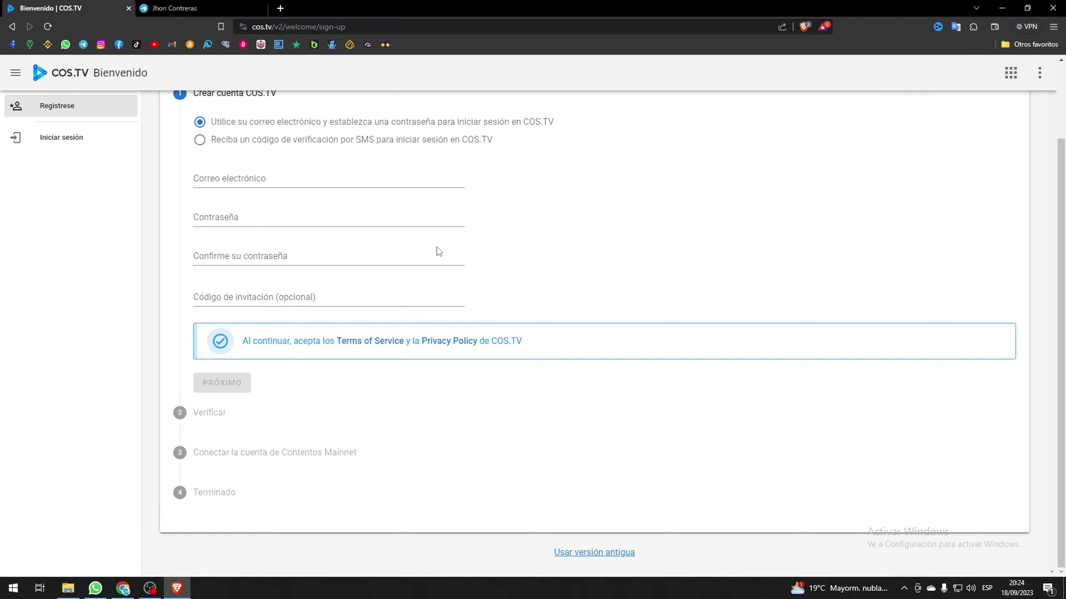
scroll(492, 263, "up", 1)
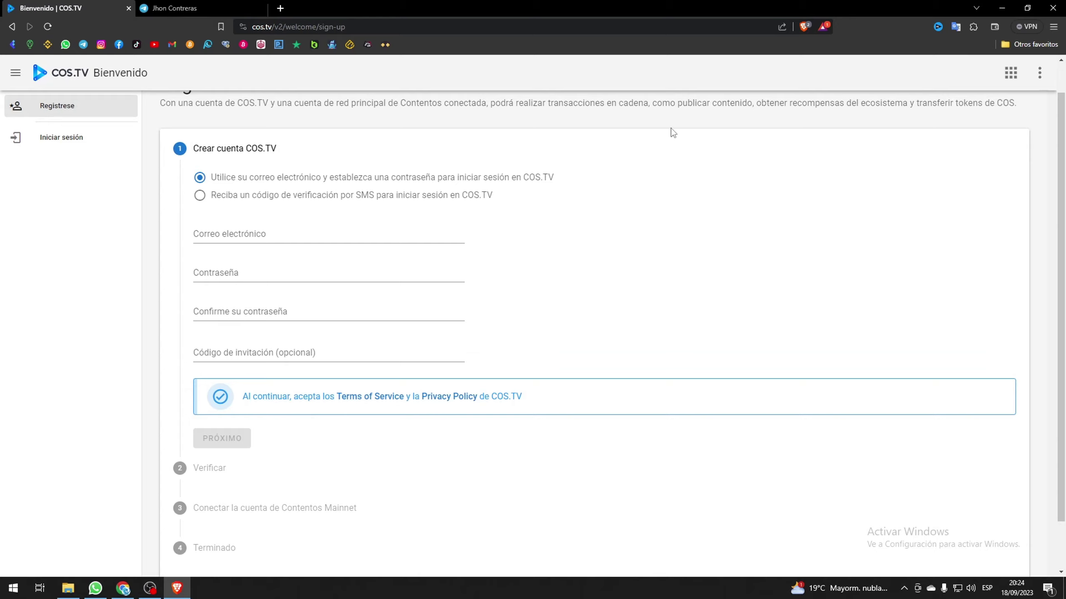
scroll(531, 285, "down", 1)
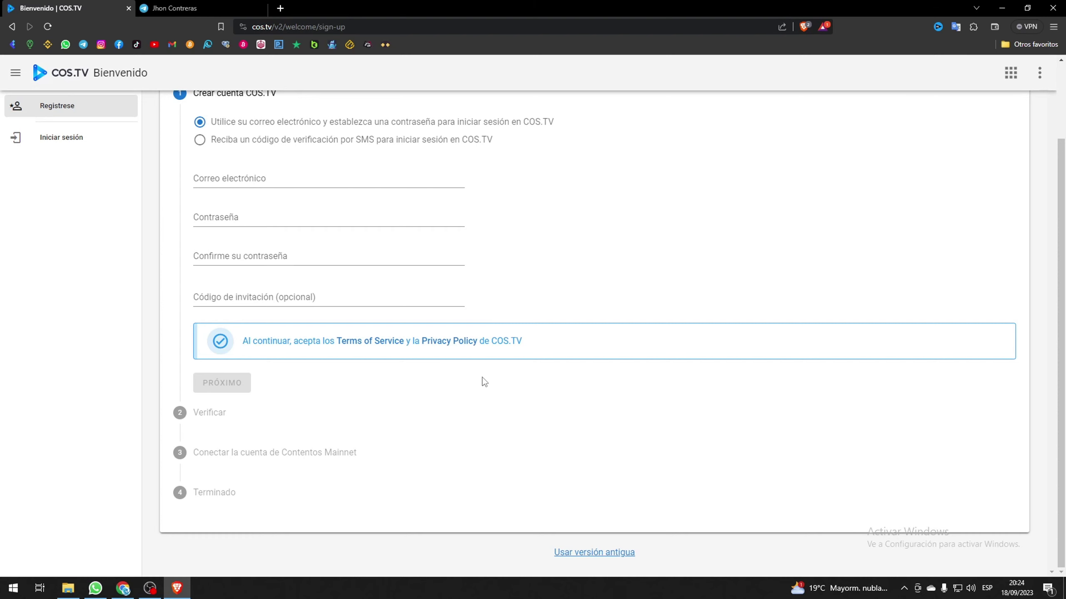
scroll(354, 352, "up", 3)
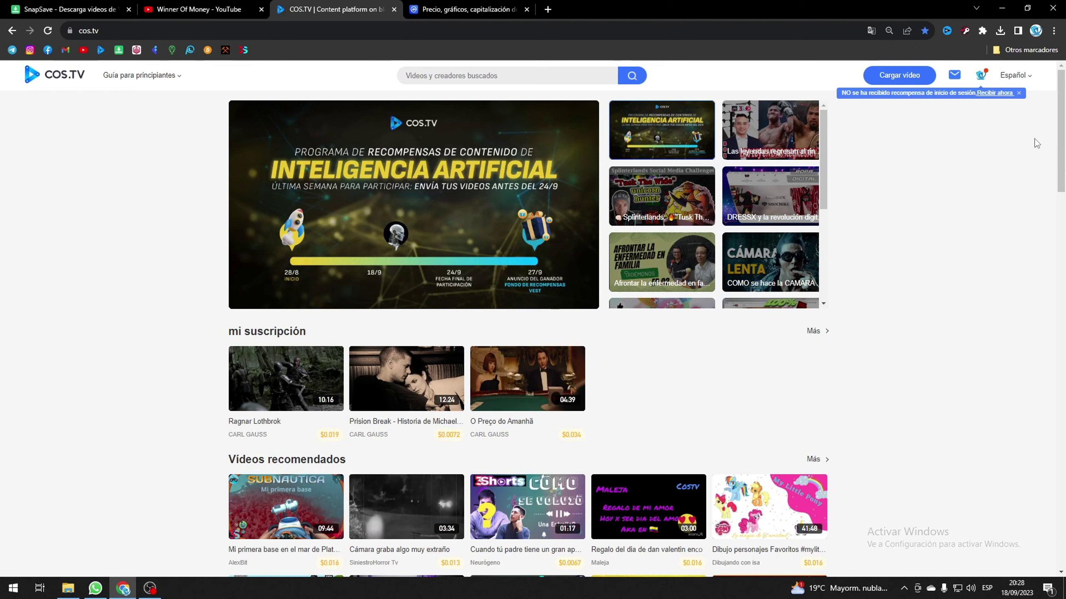
Claim the Day 6 daily login reward of 100 POP, identifying the bridge images for verification, and dismiss the reward notice
mouse_move(982, 79)
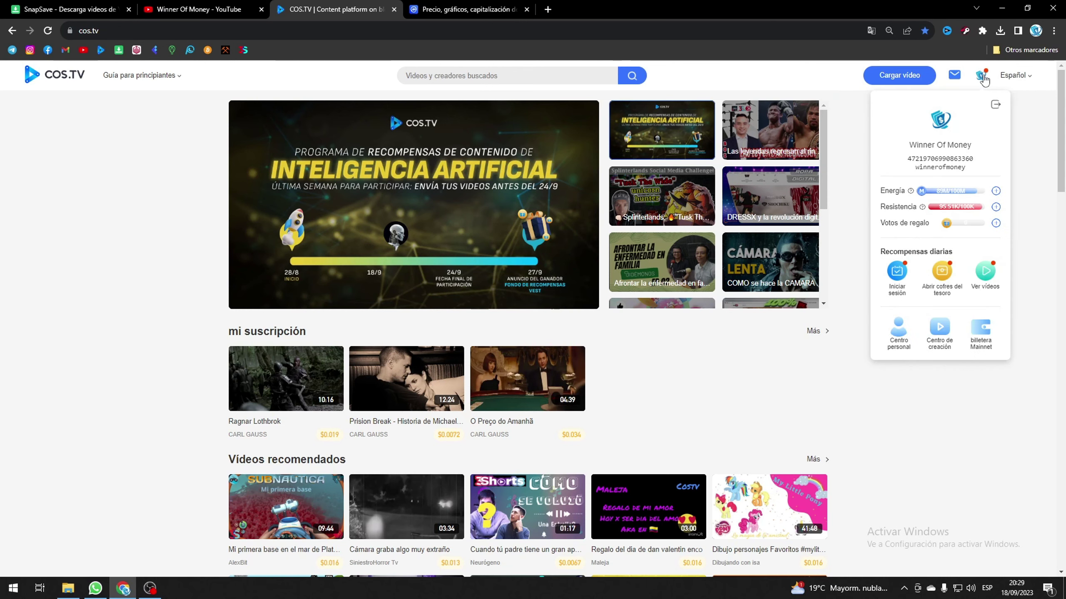
left_click(904, 279)
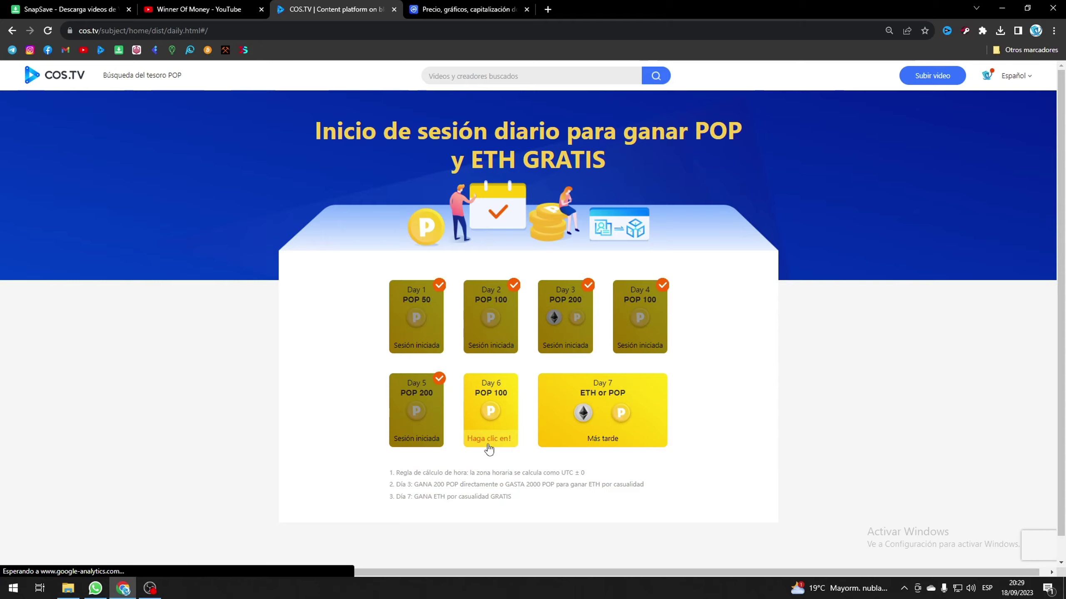
left_click(489, 445)
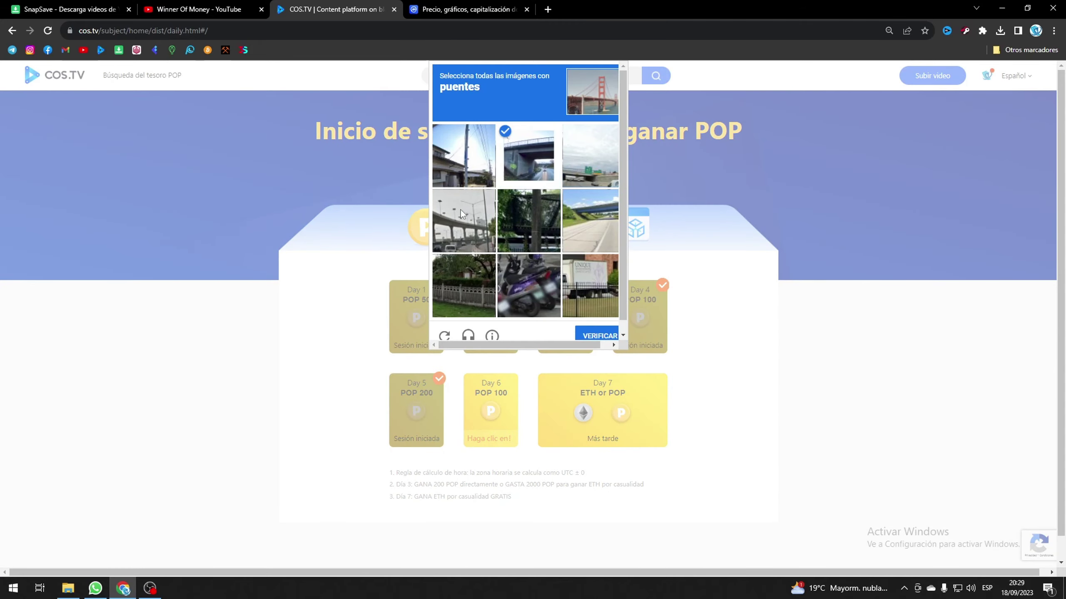
left_click(462, 214)
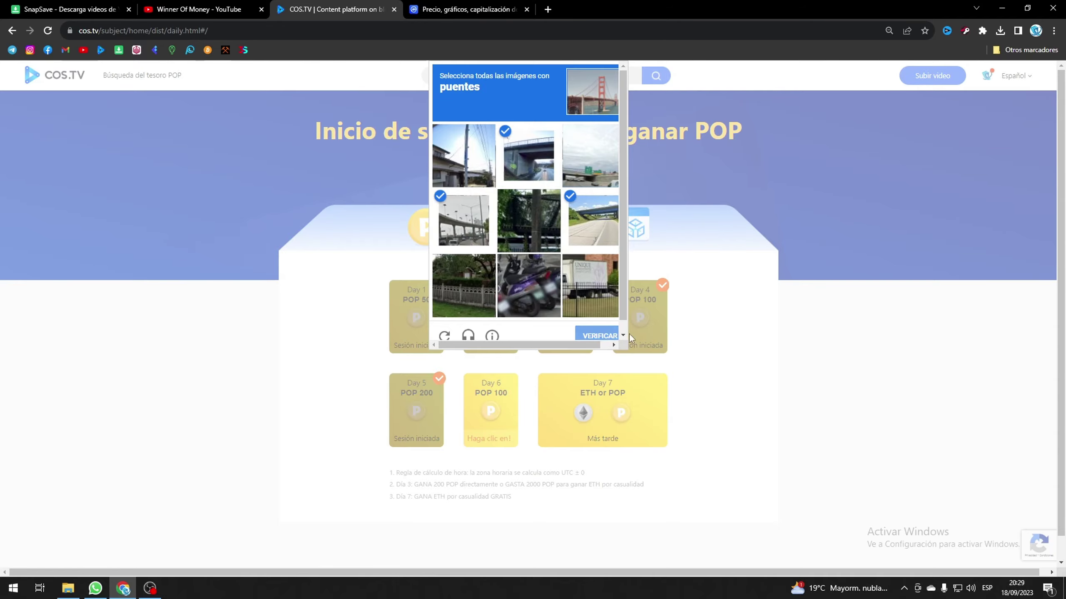
left_click(604, 336)
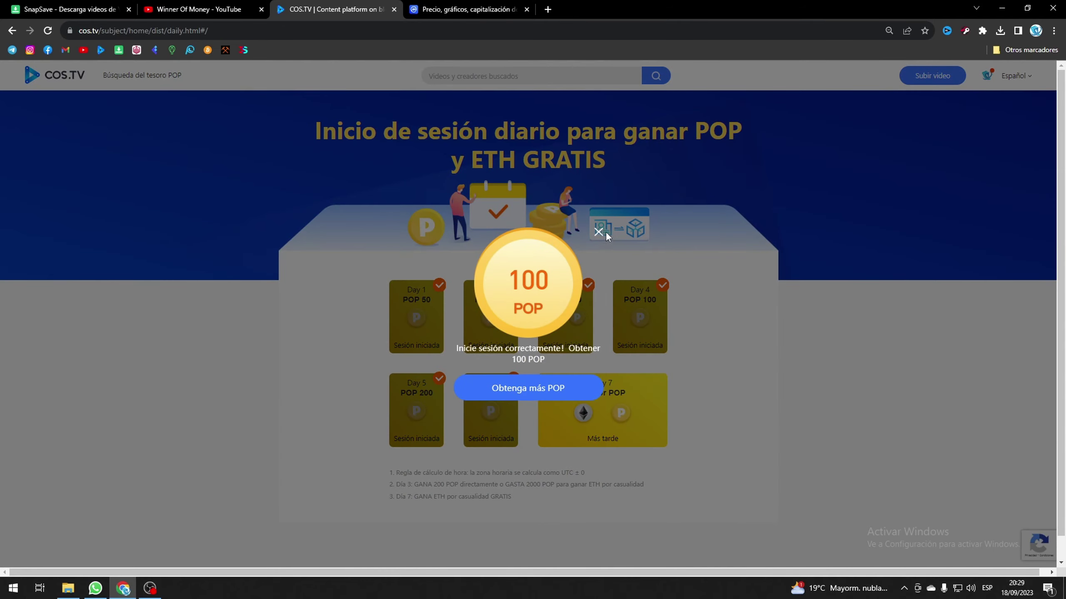
left_click(605, 234)
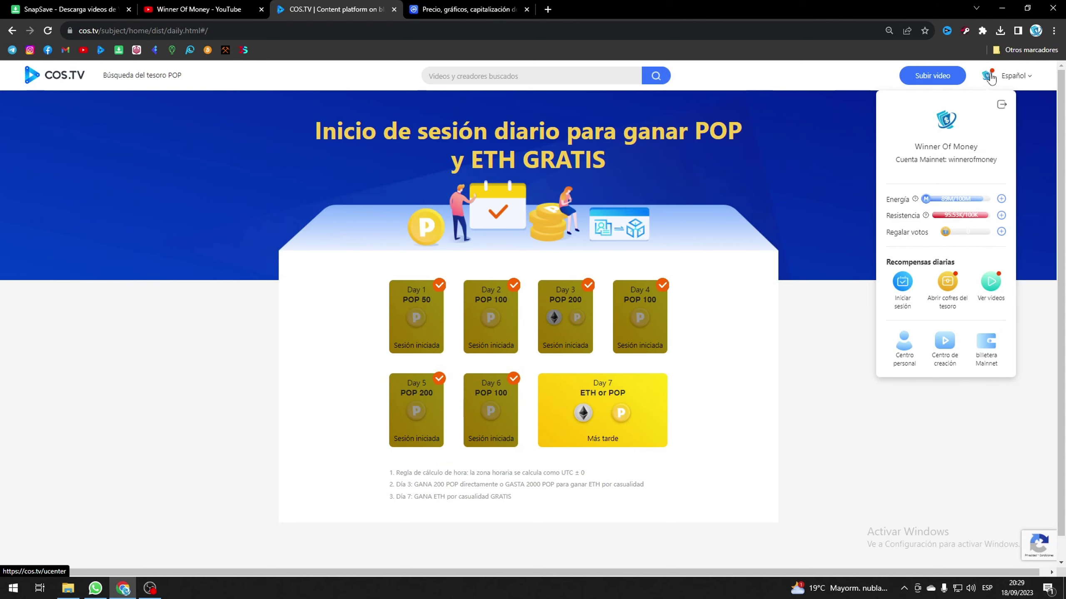
Open the free daily treasure chest and dismiss its reward notice
left_click(951, 286)
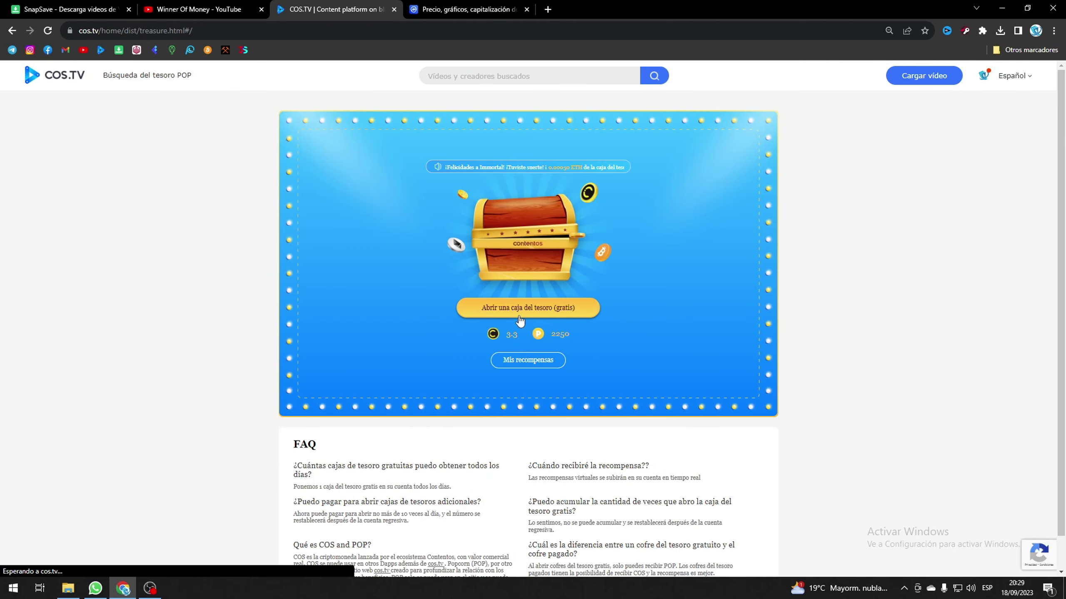
left_click(562, 315)
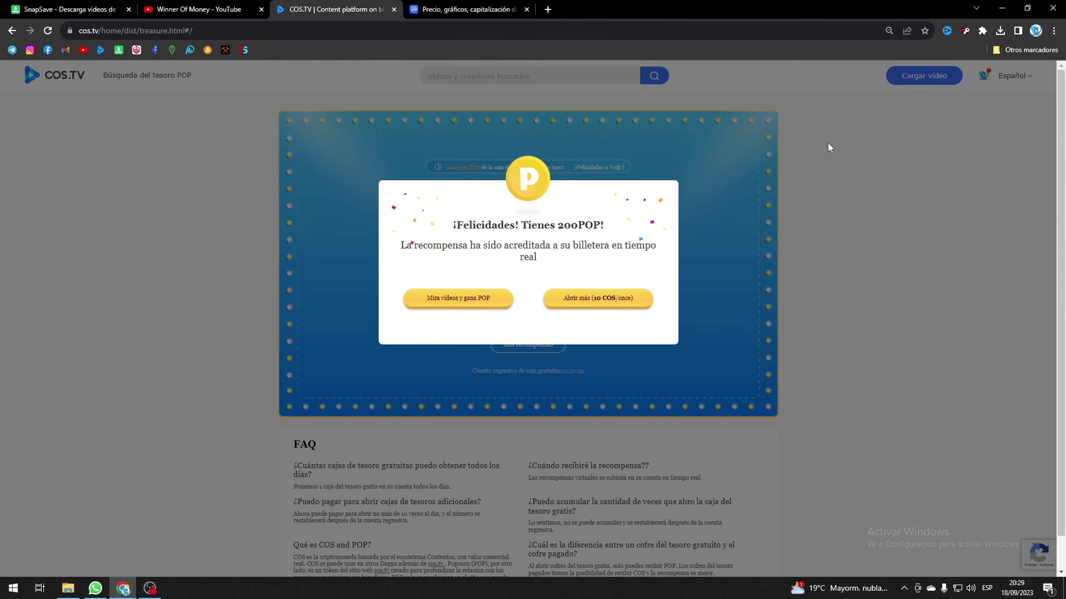
left_click(829, 145)
left_click(986, 83)
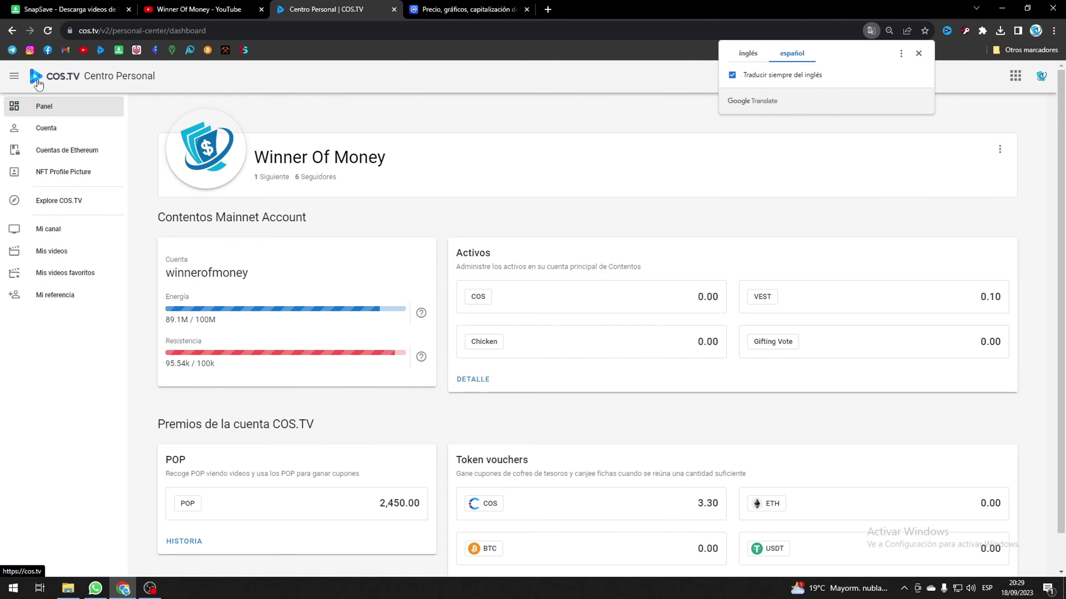
left_click(37, 81)
mouse_move(982, 80)
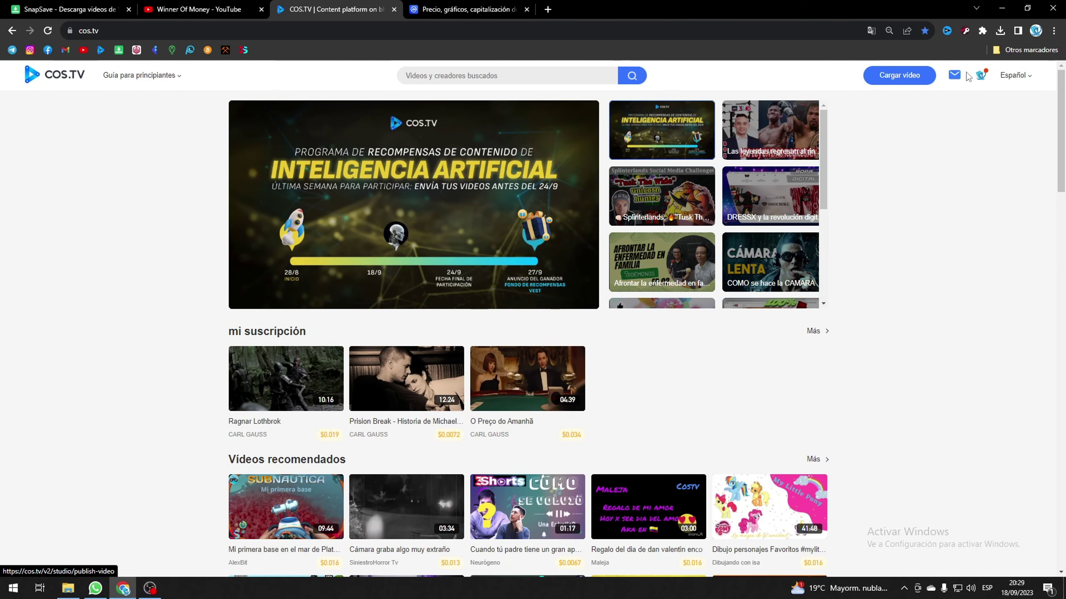
left_click(982, 77)
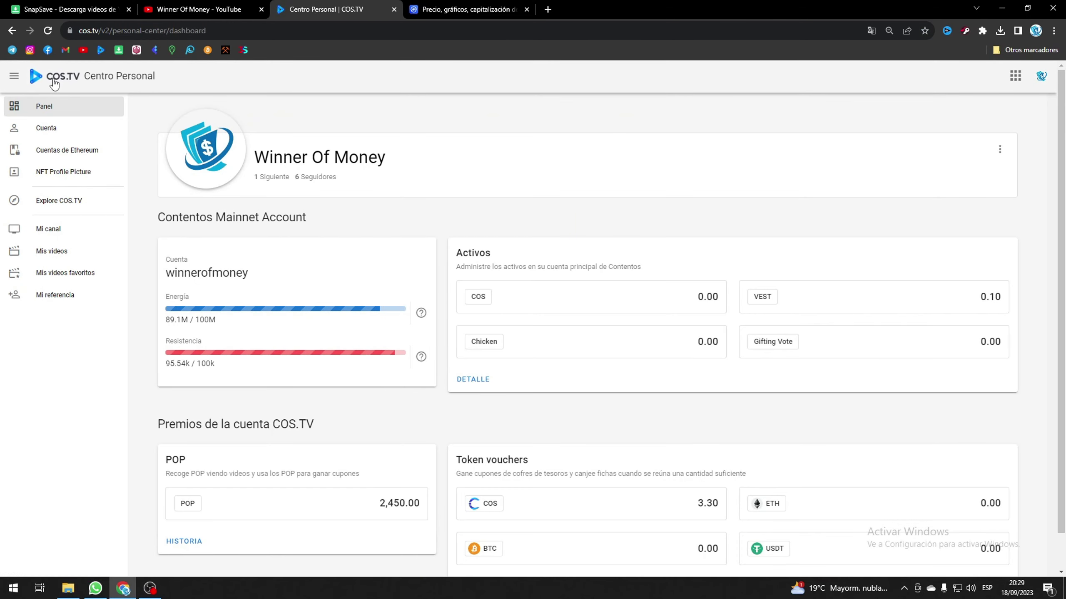
left_click(54, 80)
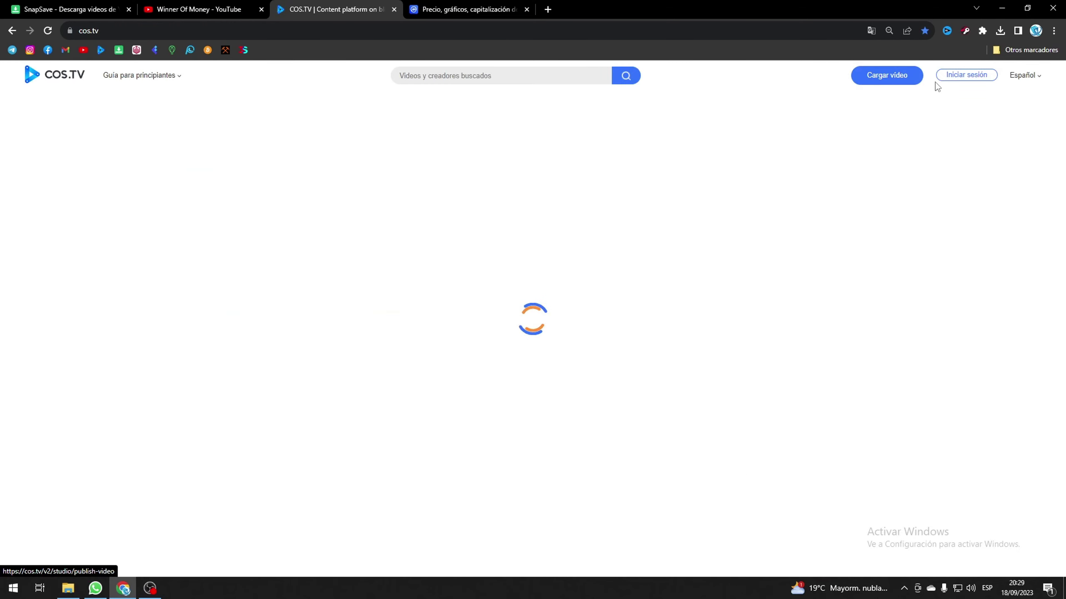
Go to the watch-videos daily reward and play the recommended video "La comida callejera mas grande del mundo" with its sound muted
mouse_move(977, 80)
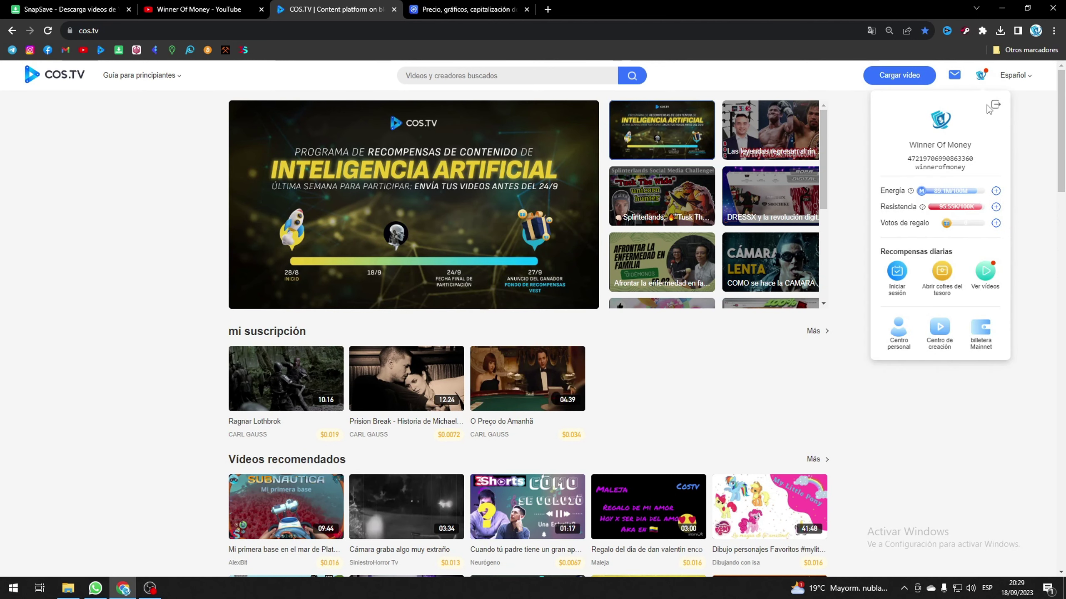
left_click(987, 275)
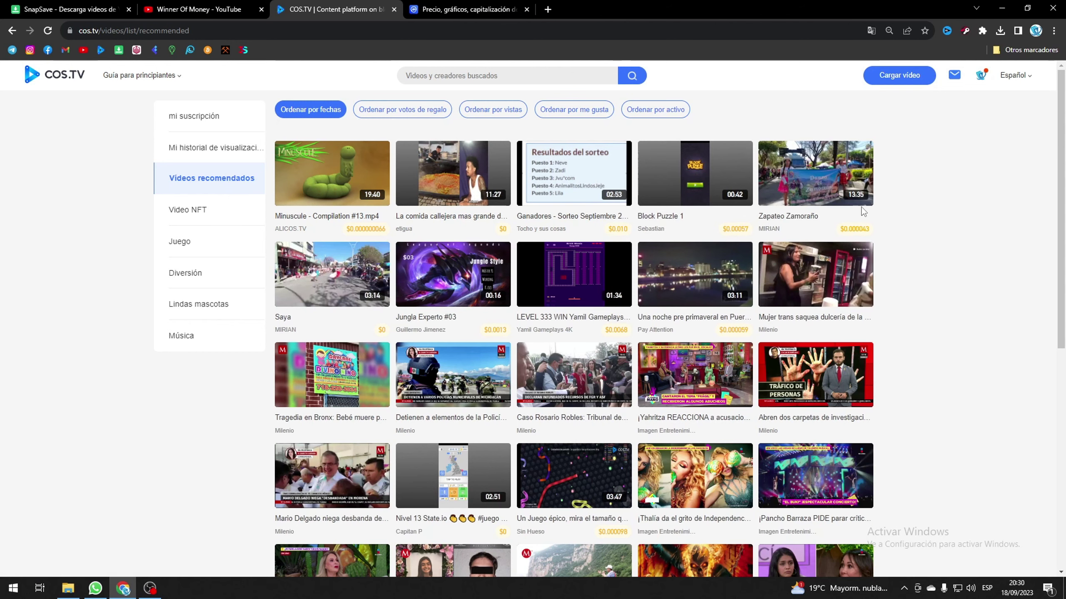
left_click(453, 173)
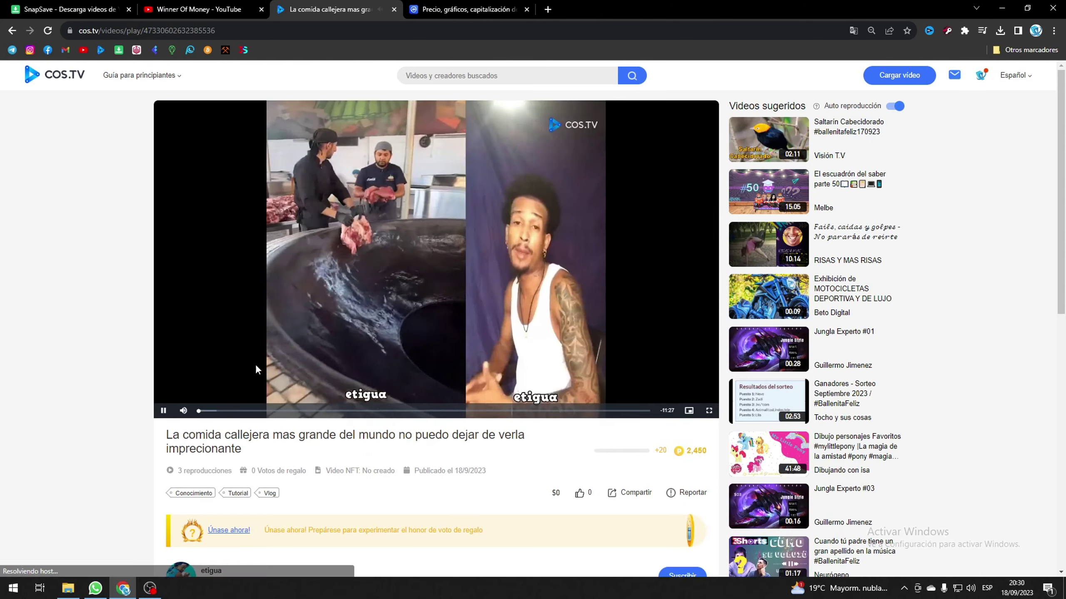
left_click(183, 410)
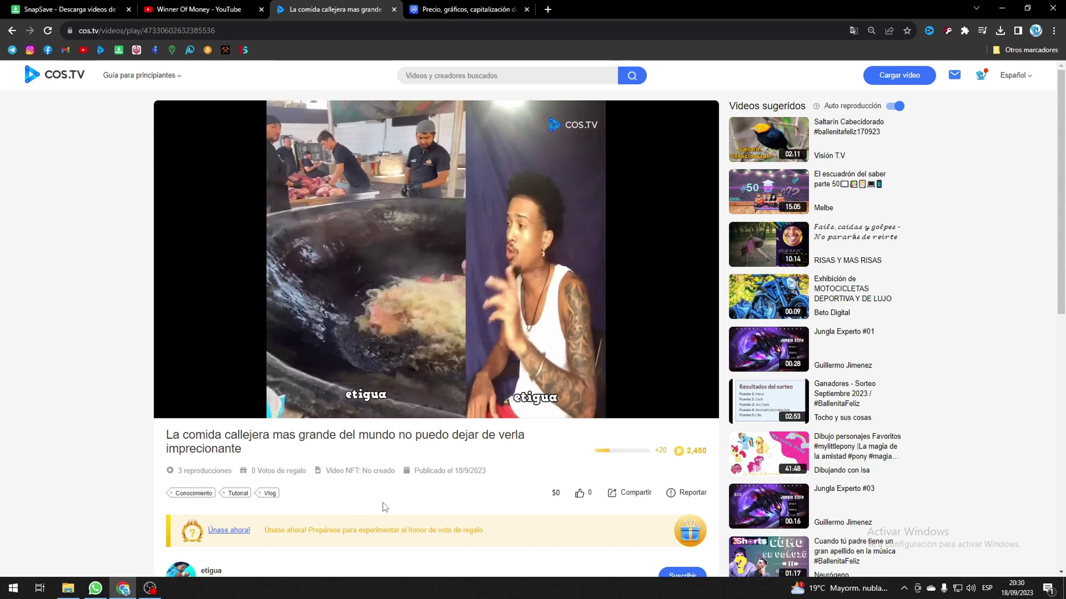
Check the playing video's earnings details and POP progress, and give the video a like
scroll(383, 503, "down", 2)
mouse_move(556, 386)
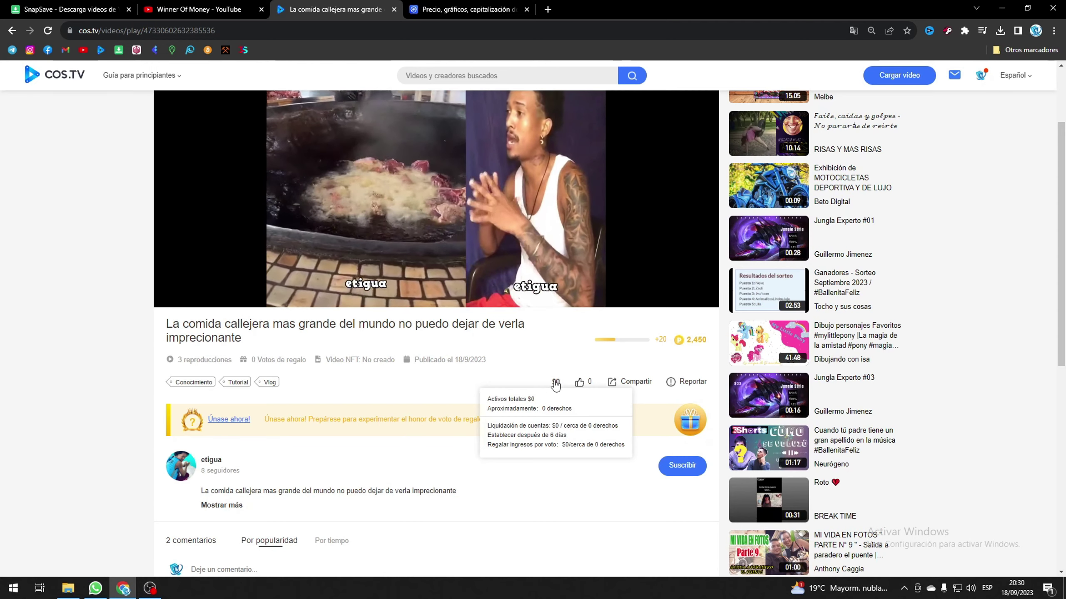
scroll(313, 465, "up", 1)
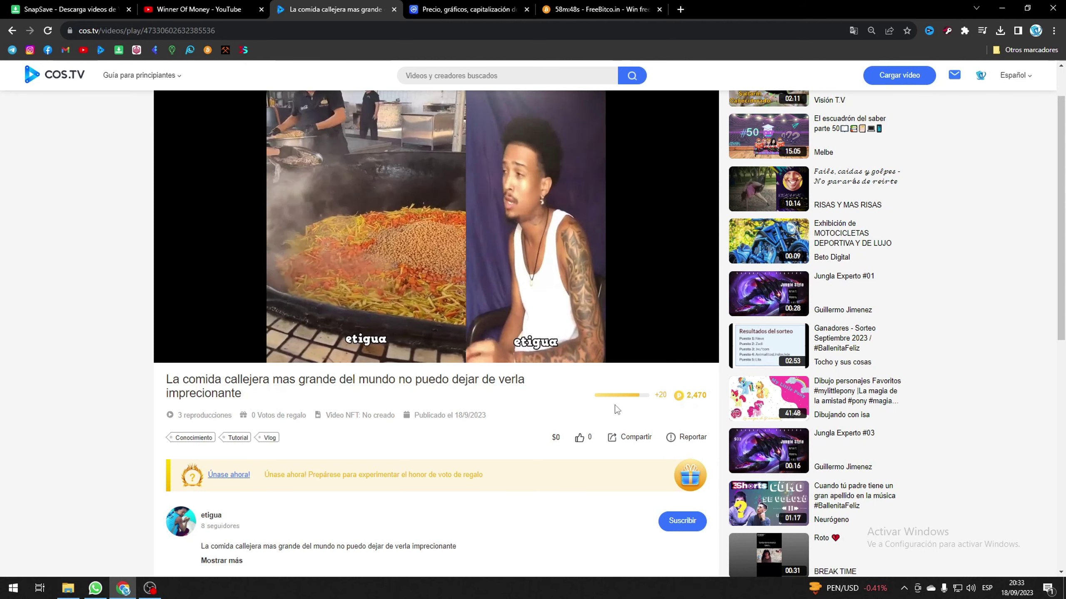
scroll(599, 410, "down", 1)
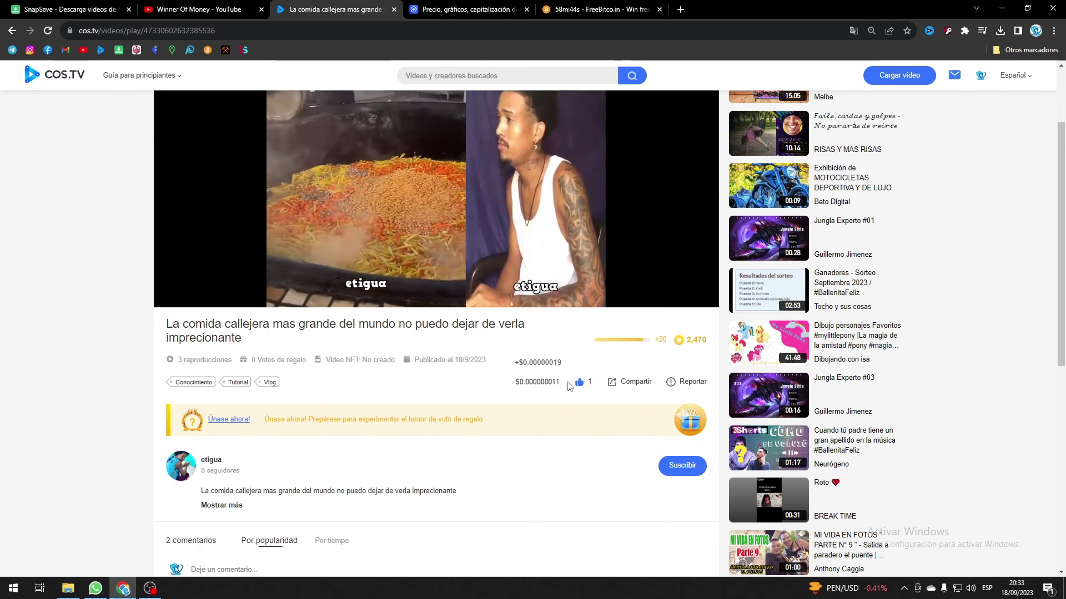
mouse_move(550, 387)
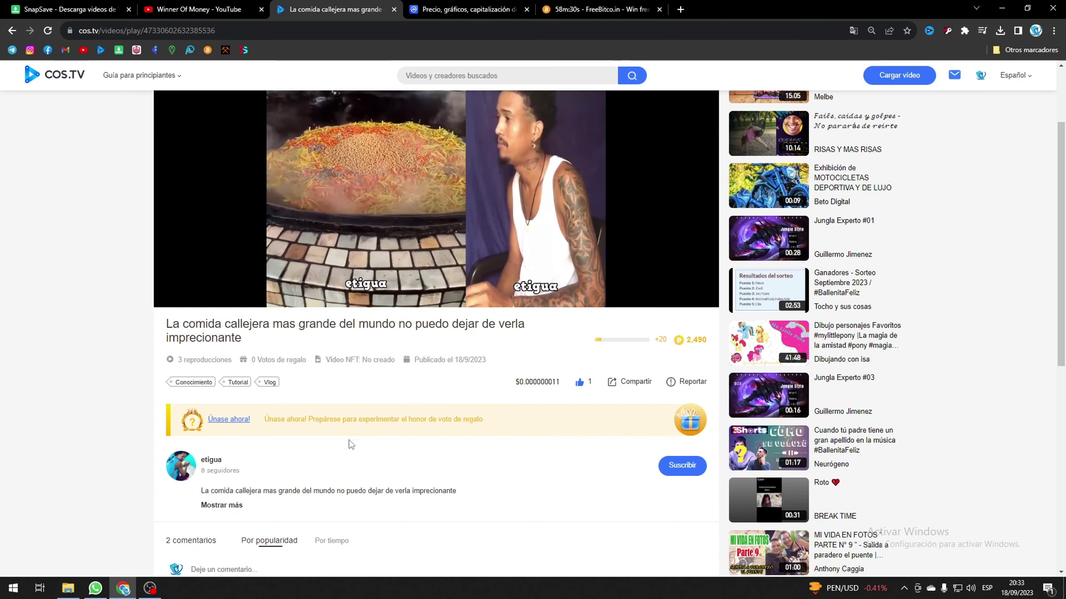
Post the comment "hola amigo, buen video, tienes mi apoyo" on the video, ending with a face emoji and a thumbs-up emoji
scroll(430, 482, "down", 2)
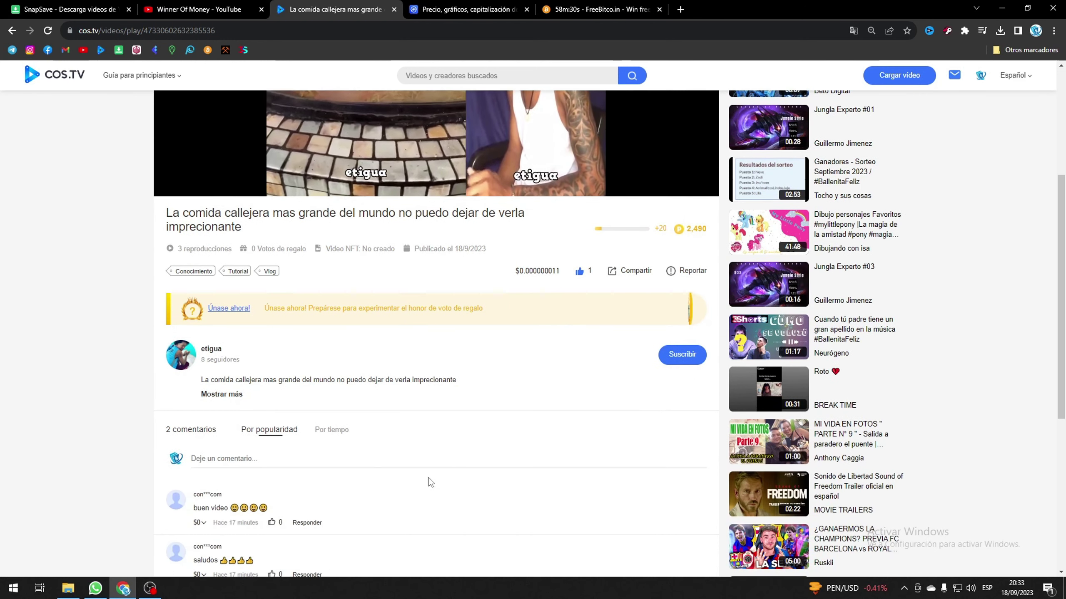
left_click(242, 458)
type("h")
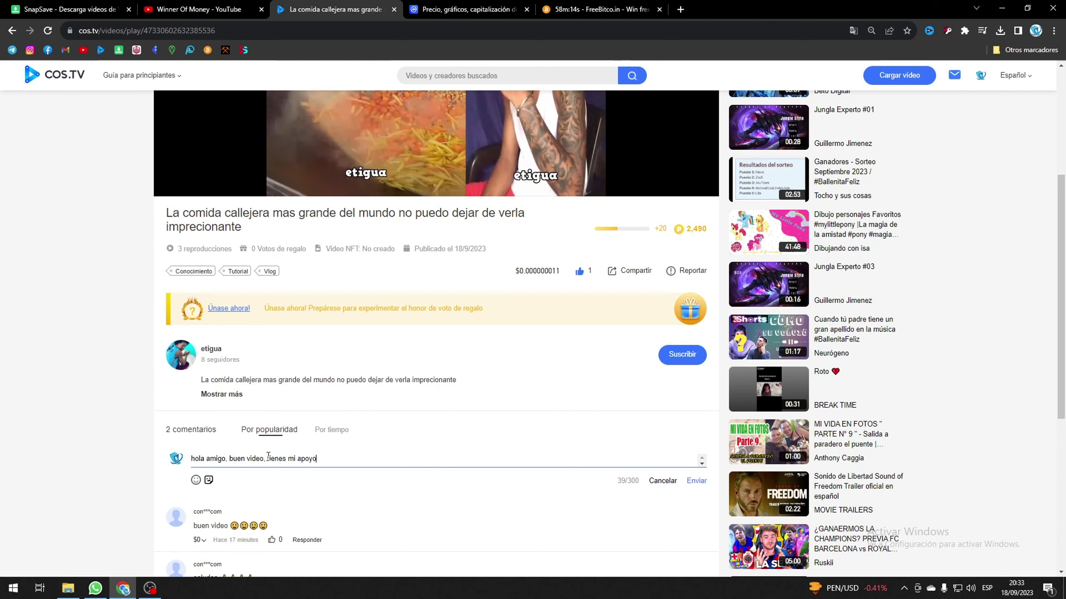
right_click(344, 461)
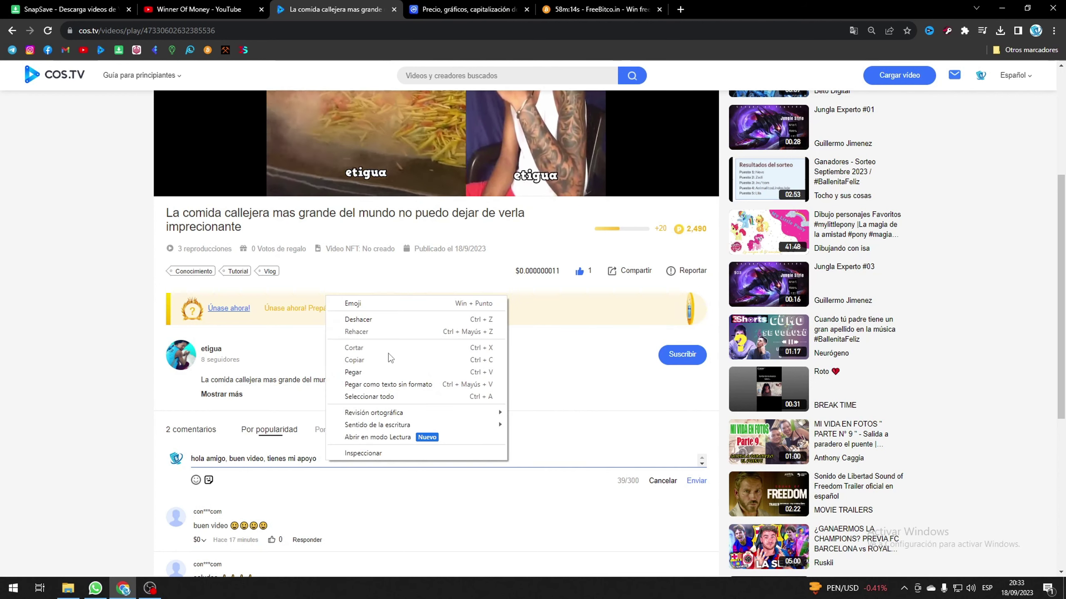
left_click(382, 306)
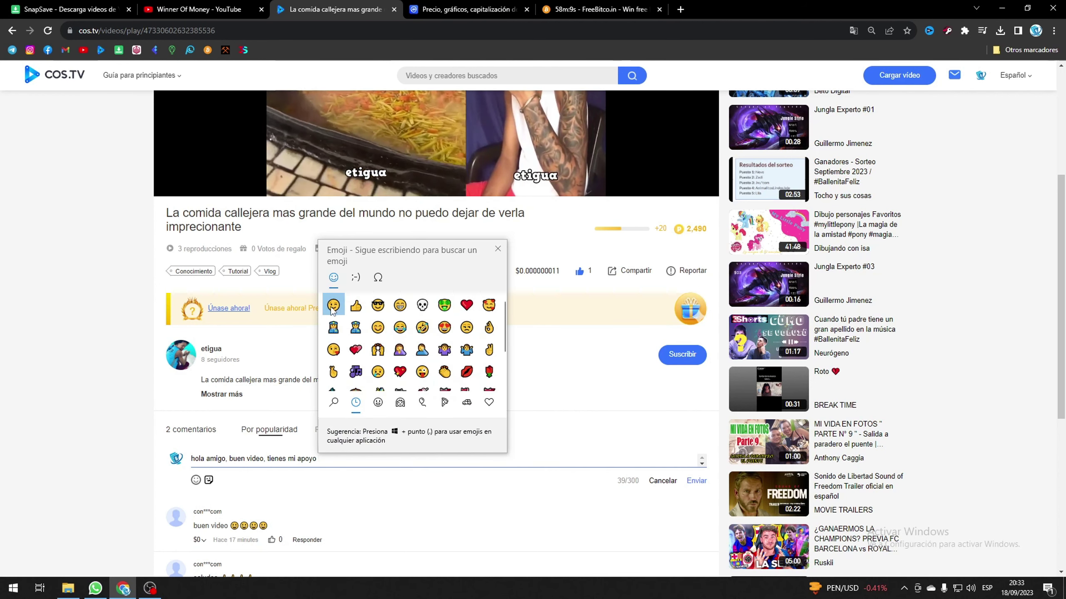
left_click(334, 305)
left_click(356, 307)
left_click(564, 451)
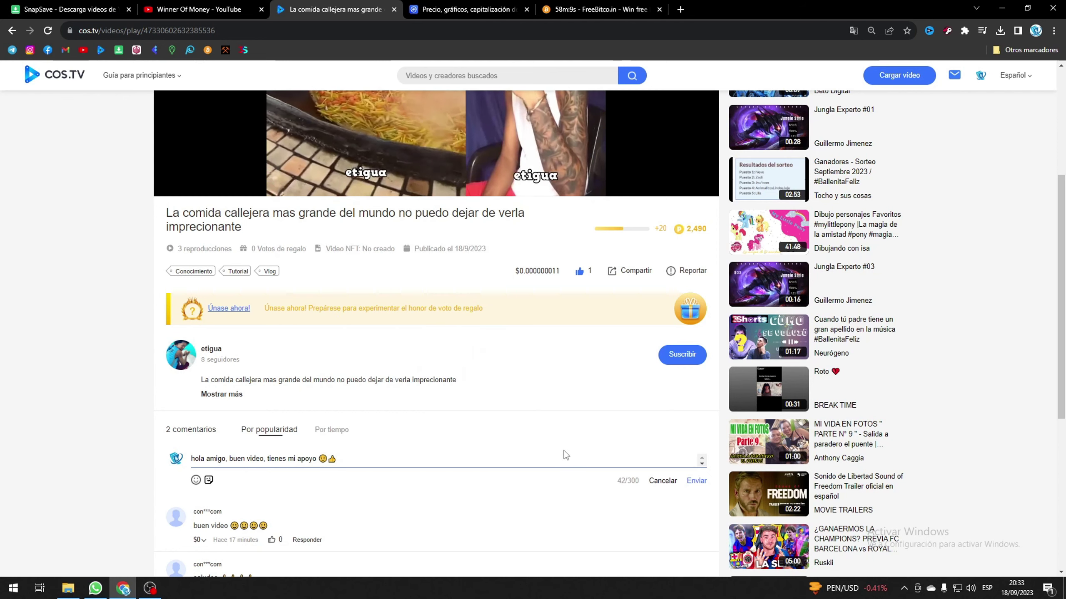
left_click(696, 481)
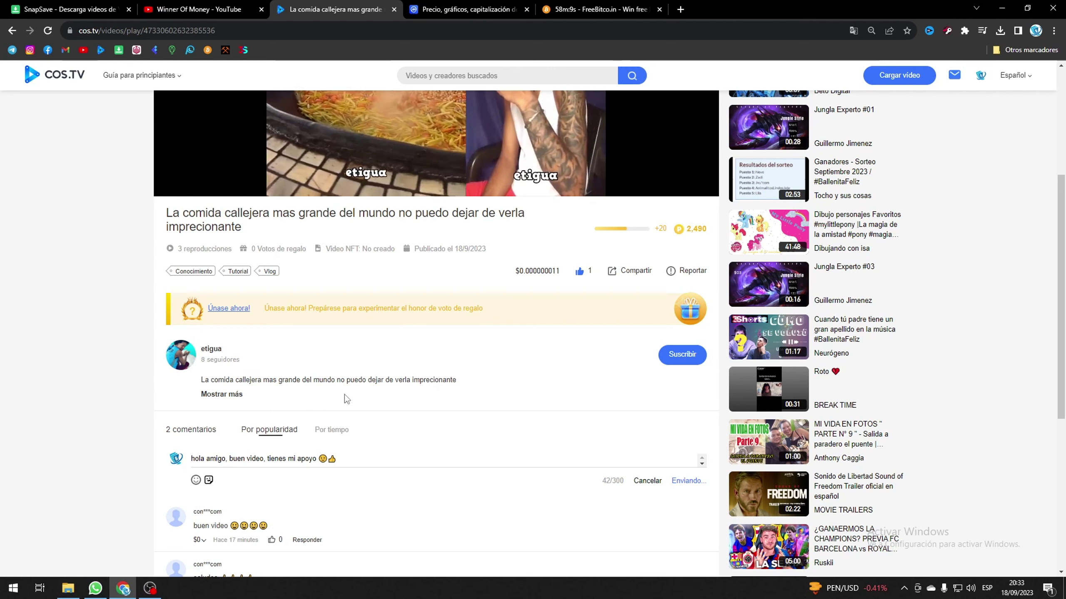
Like the two other viewers' comments, "buen video" and "saludos", below the video
scroll(449, 328, "down", 3)
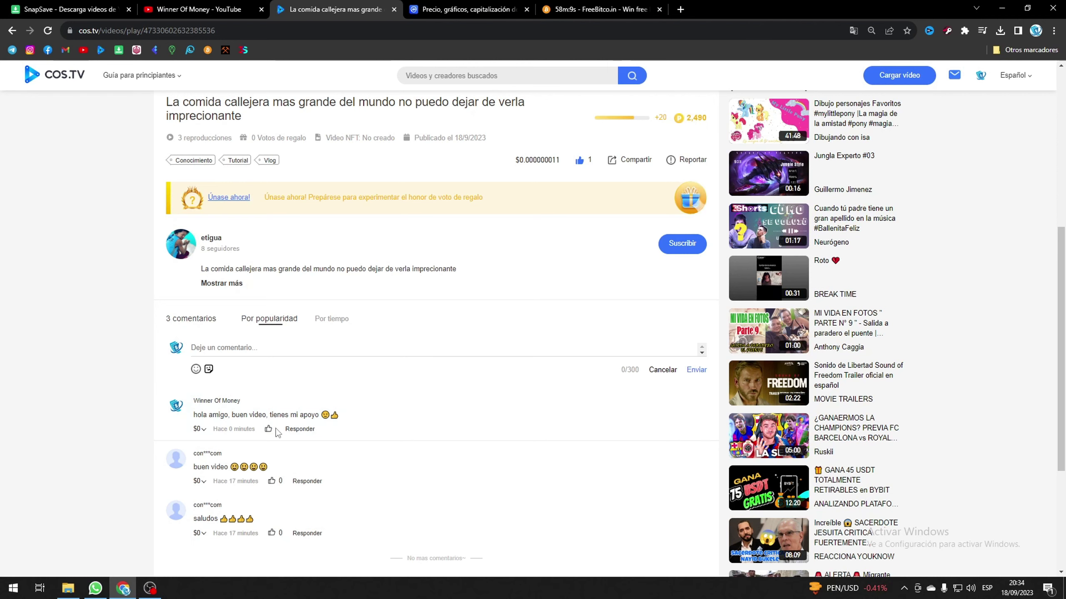
scroll(275, 428, "down", 1)
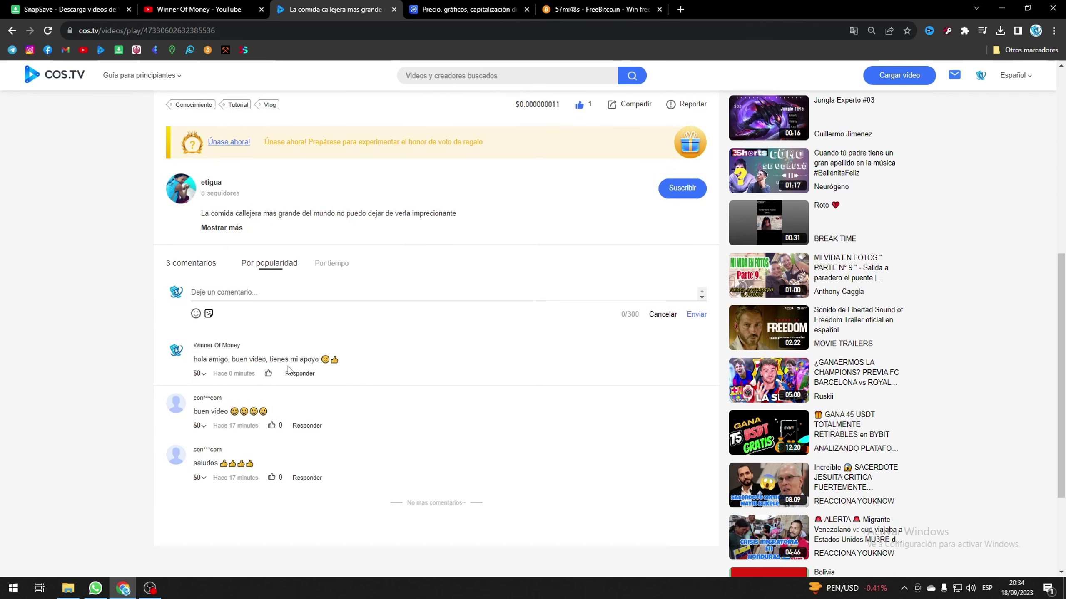
left_click(272, 427)
mouse_move(202, 430)
left_click(272, 477)
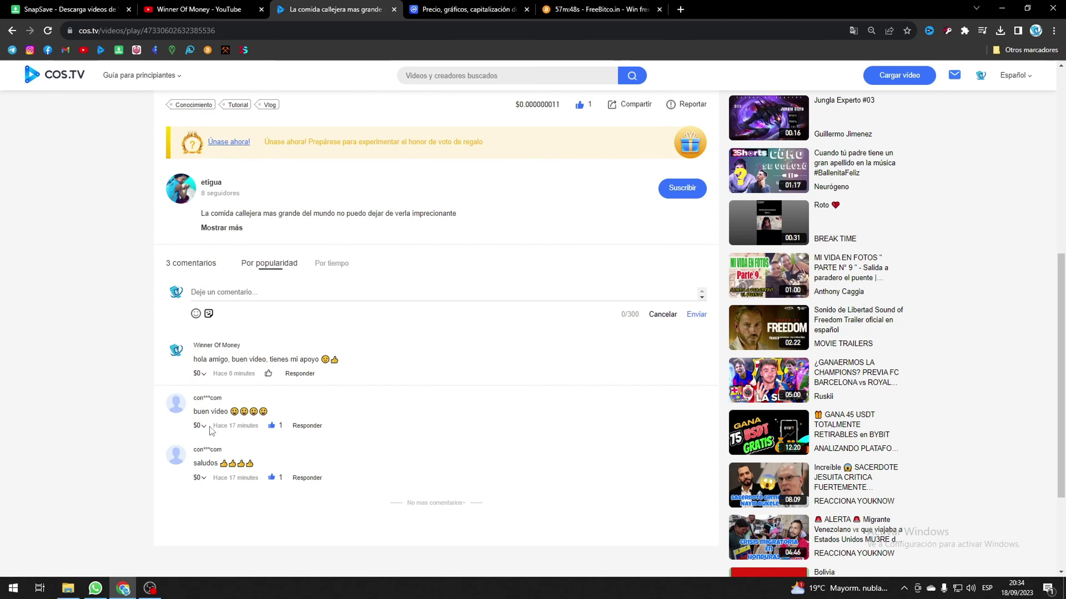
Review the comments and check the POP progress bar and POP balance of the playing video
scroll(209, 430, "up", 9)
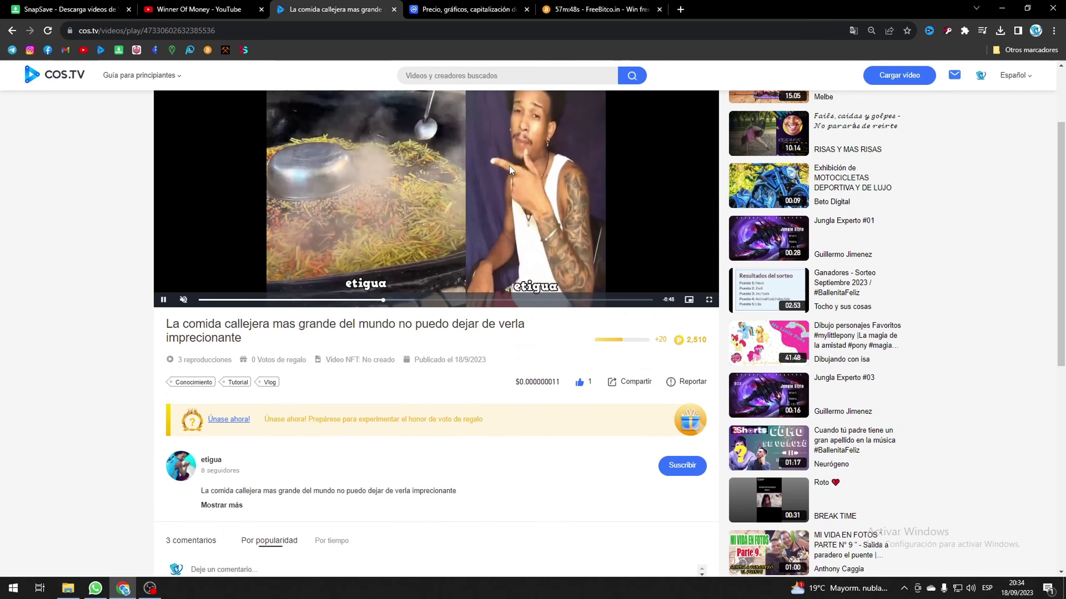
scroll(435, 432, "down", 3)
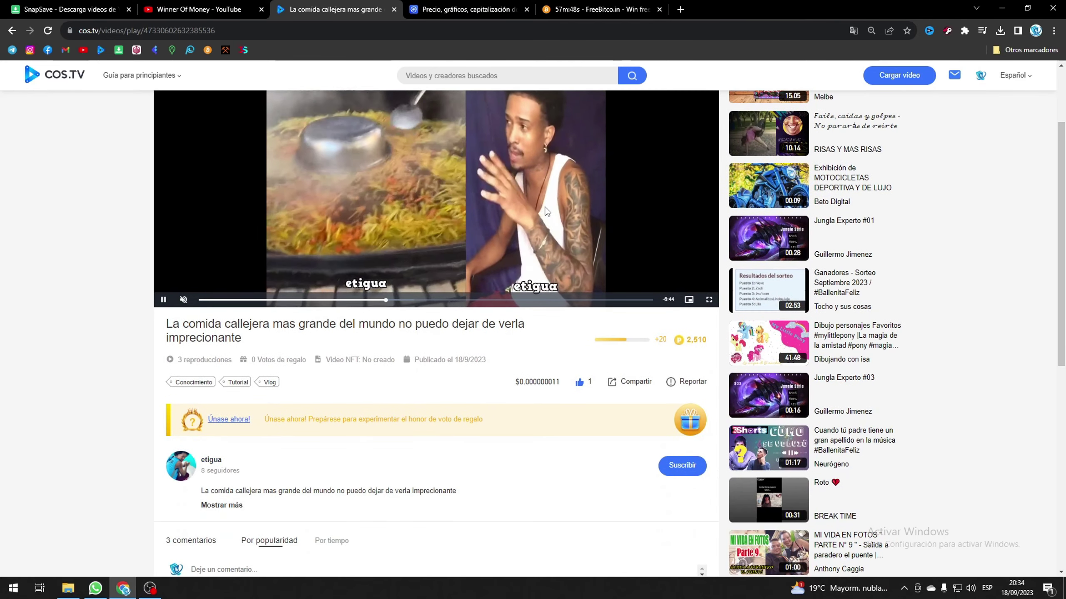
scroll(373, 369, "down", 4)
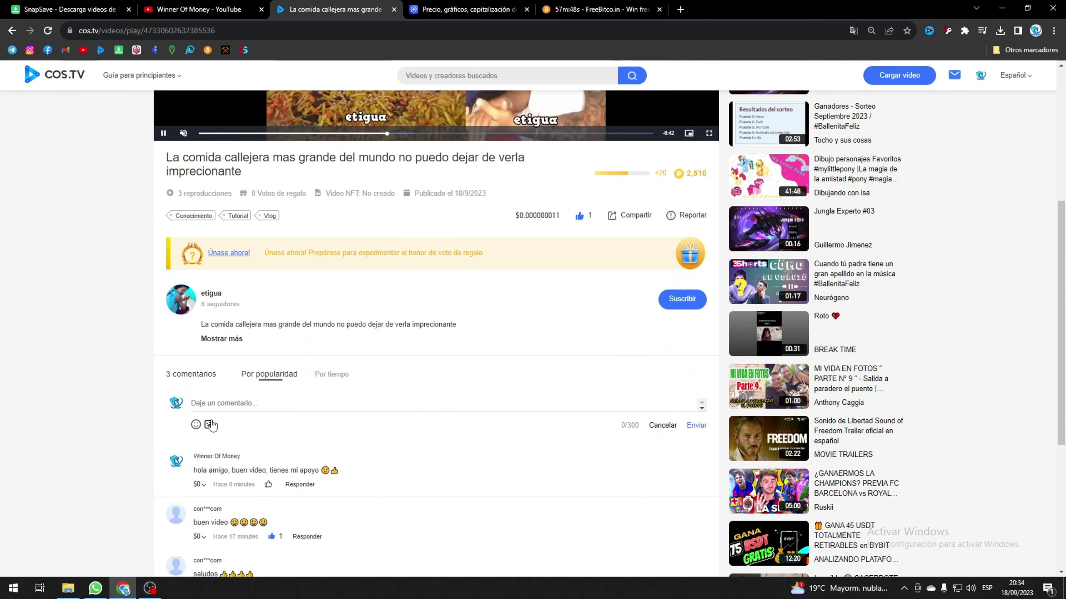
scroll(630, 391, "down", 3)
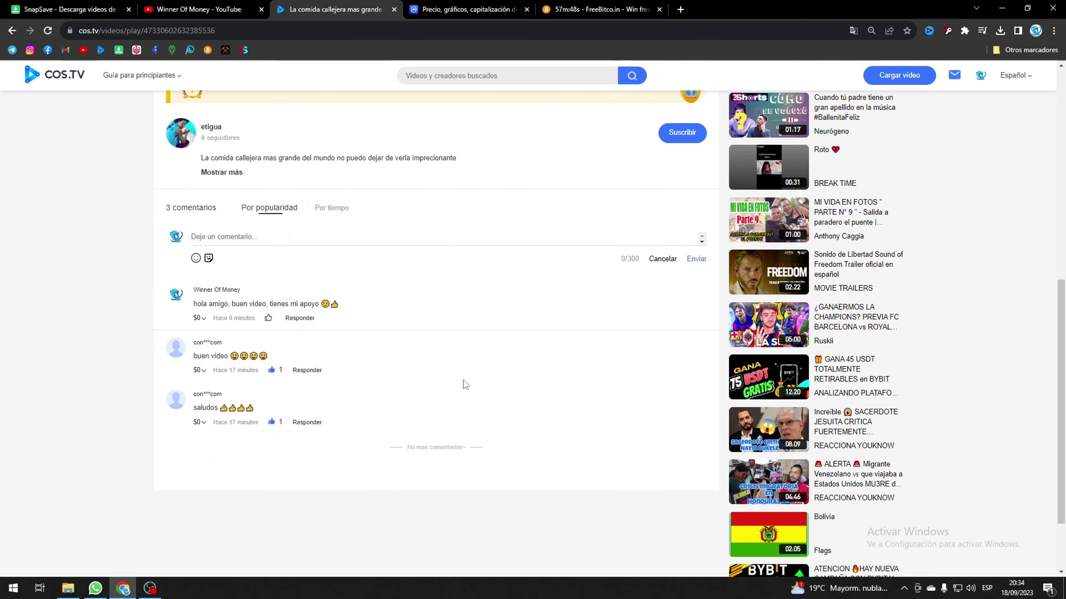
scroll(470, 389, "up", 5)
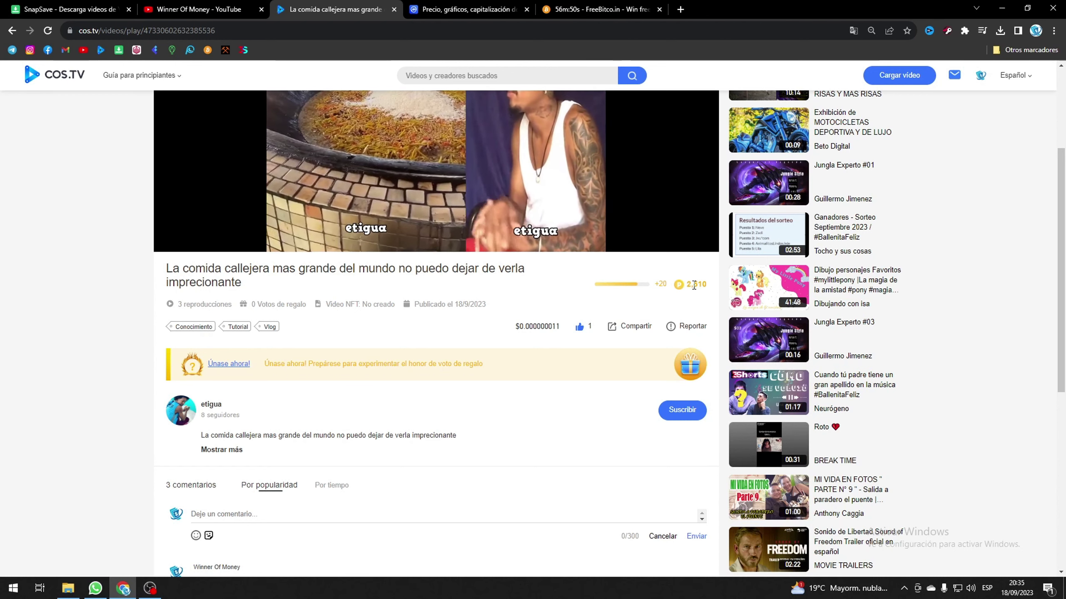
scroll(604, 343, "up", 3)
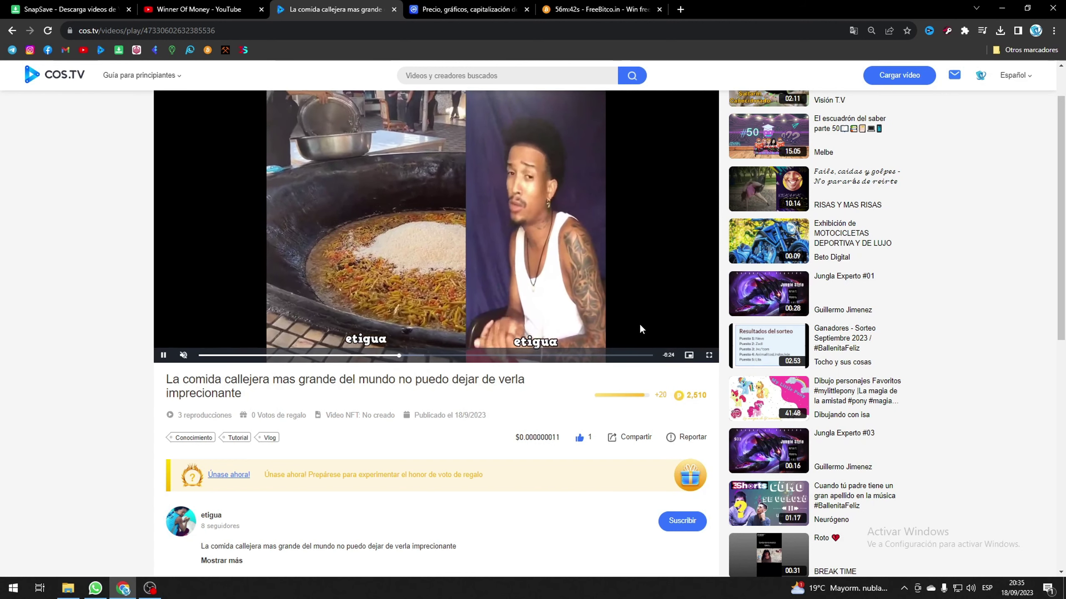
scroll(957, 145, "up", 1)
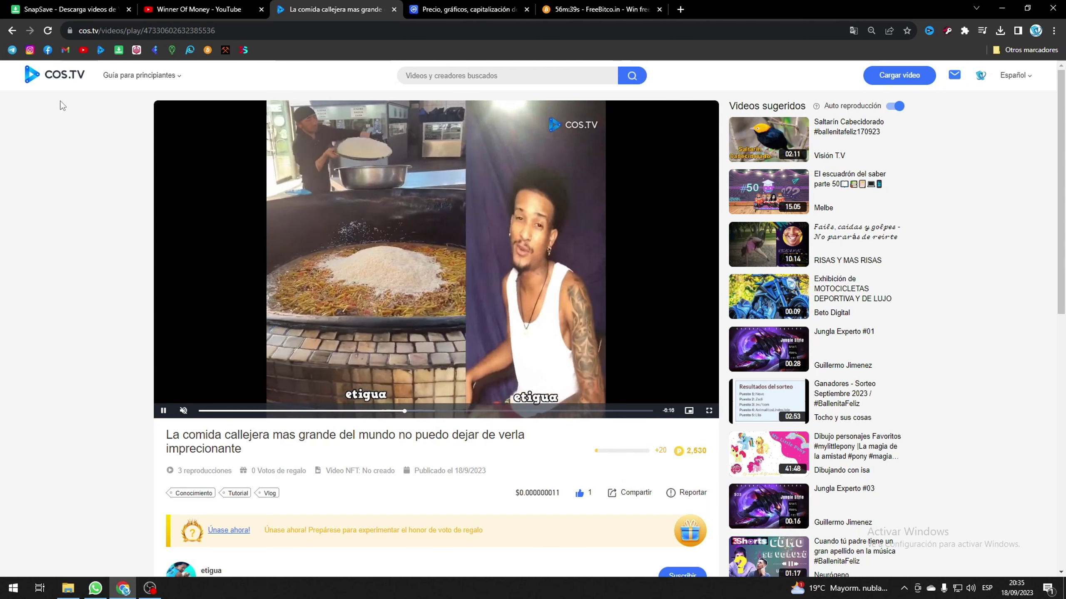
Go to the POP treasure hunt (Búsqueda del tesoro POP) and play the 480 POP five-draw lottery five times
mouse_move(156, 77)
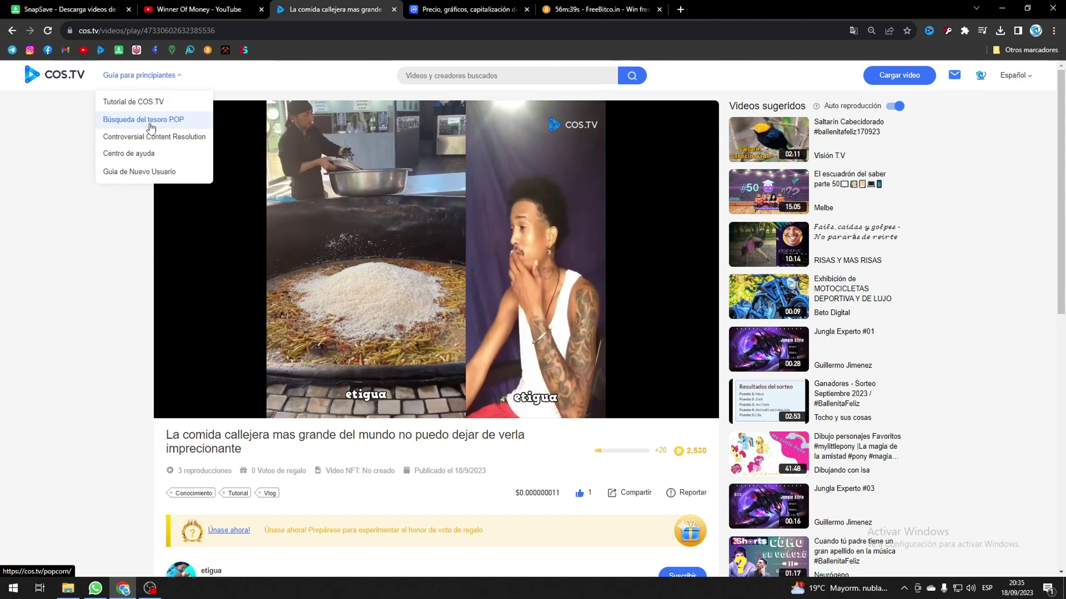
left_click(163, 121)
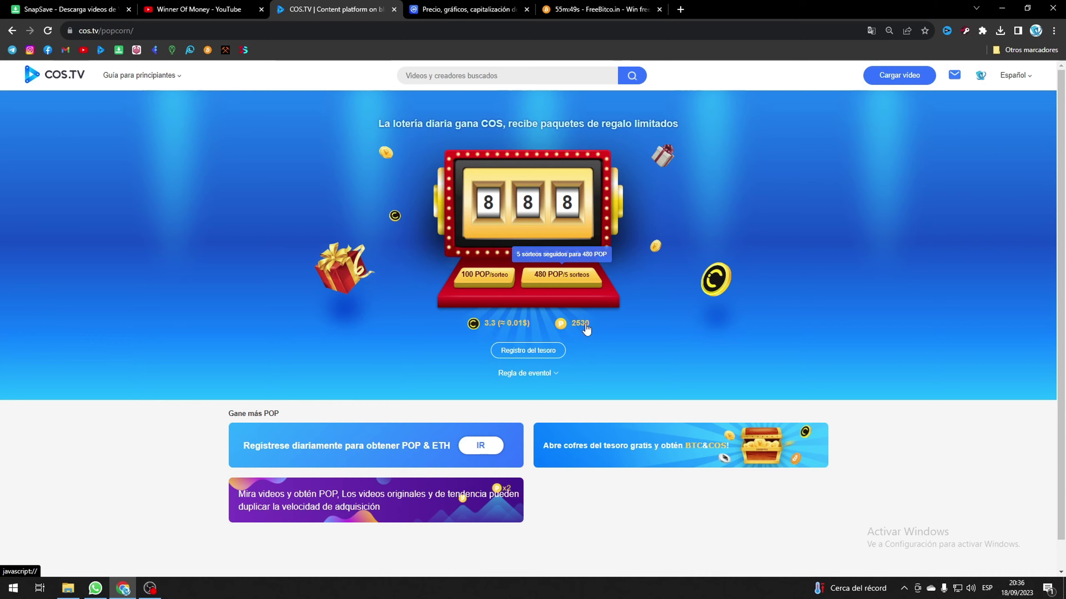
left_click(552, 272)
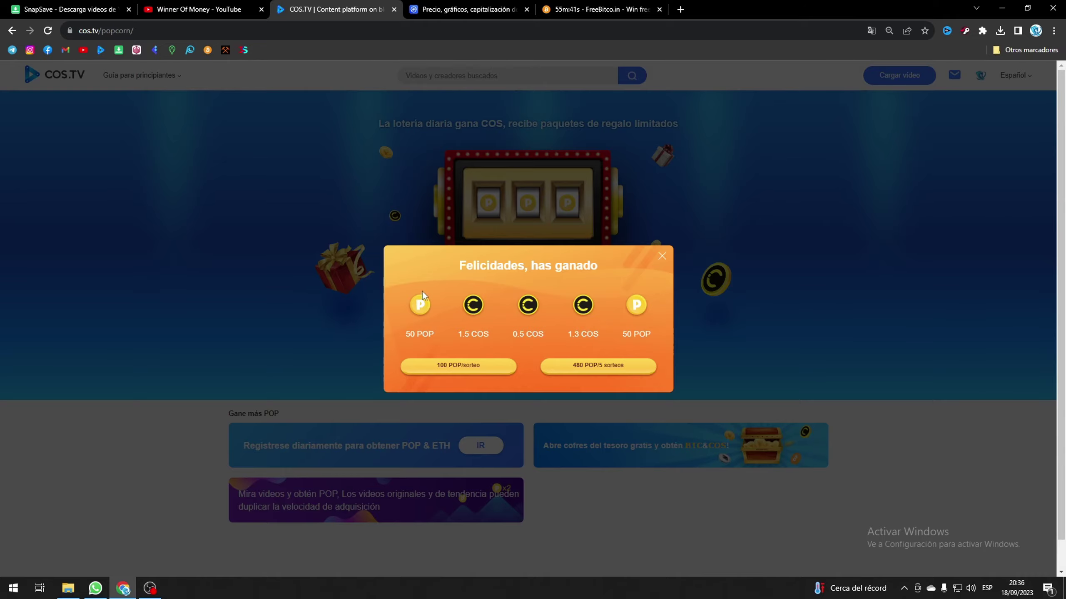
left_click(602, 370)
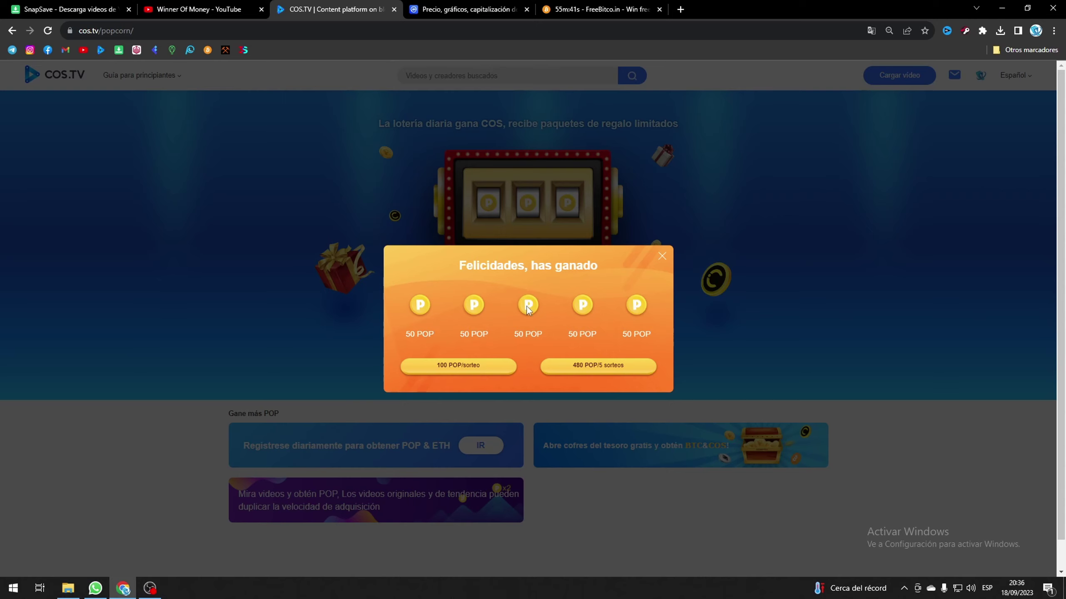
left_click(596, 380)
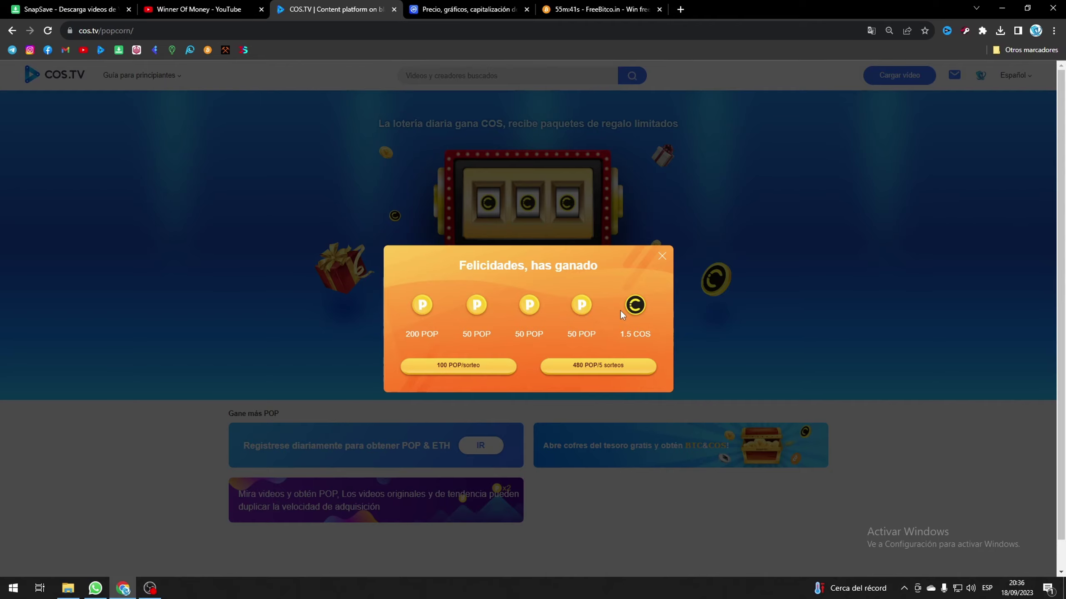
left_click(604, 368)
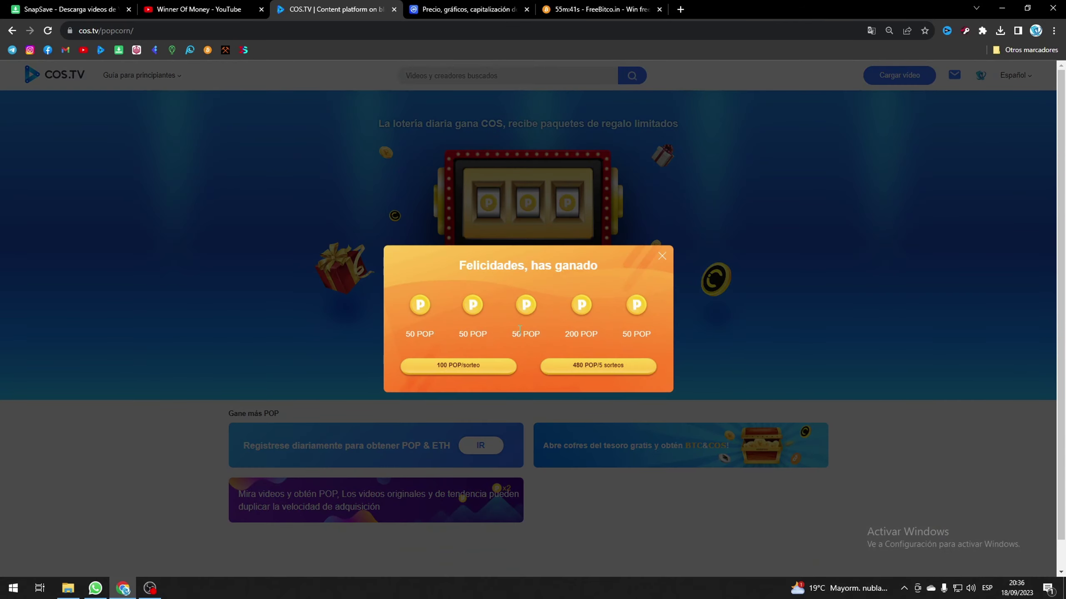
left_click(608, 367)
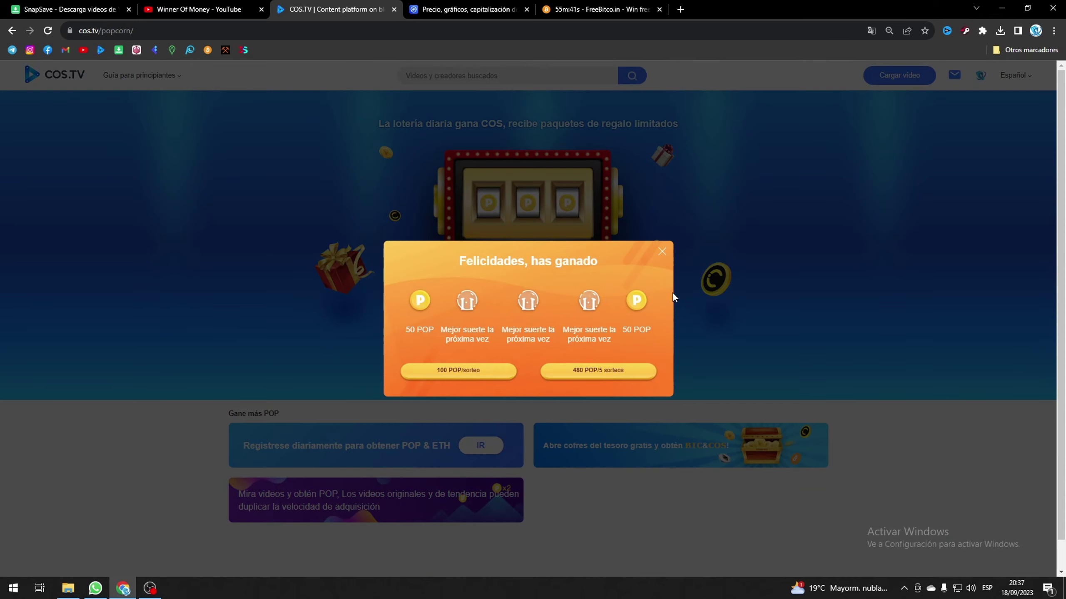
Switch to Binance, search the markets for "cos", and open the COS/USDT trading chart, dismissing the introductory guides
left_click(466, 9)
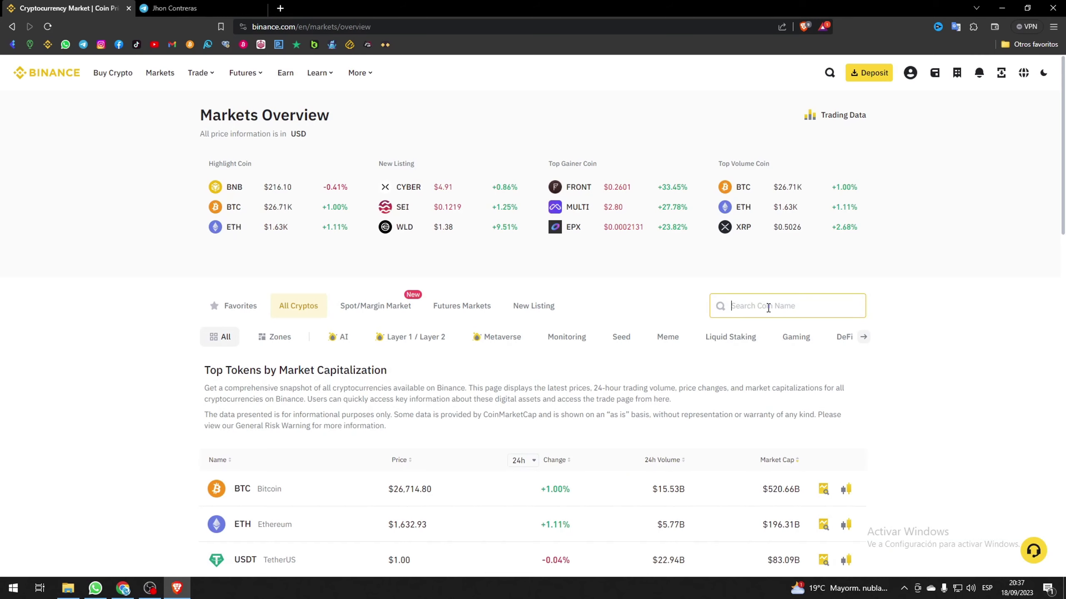
type("cos")
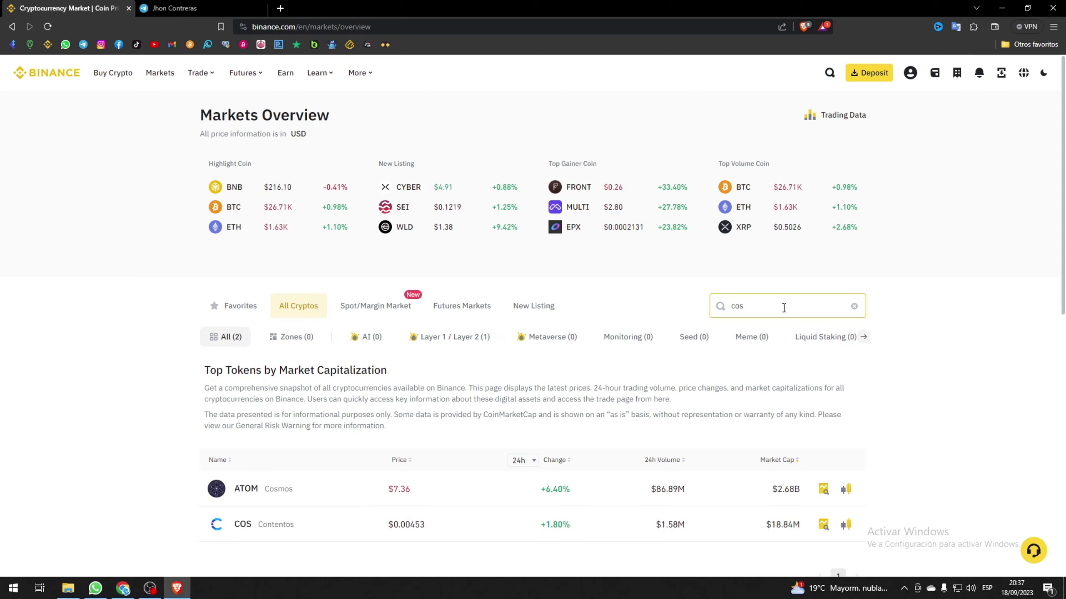
scroll(440, 478, "down", 1)
left_click(275, 476)
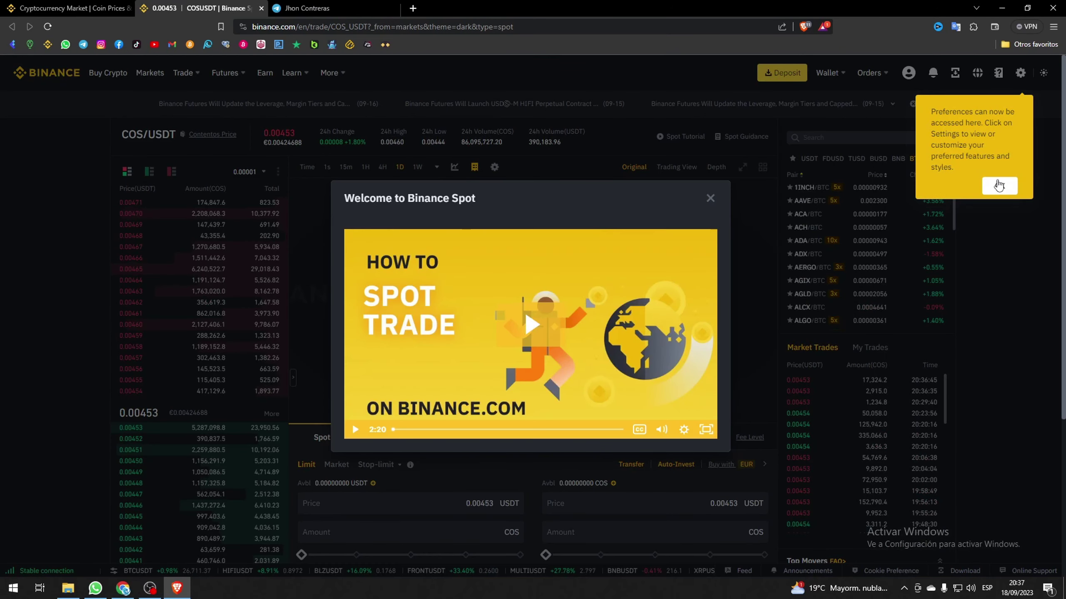
left_click(709, 198)
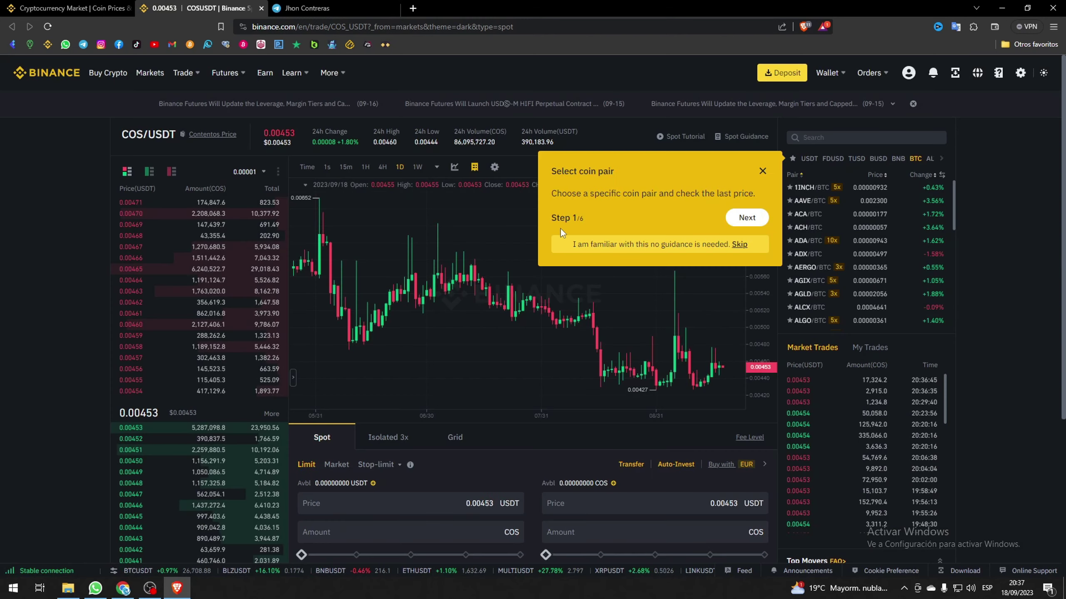
left_click(762, 171)
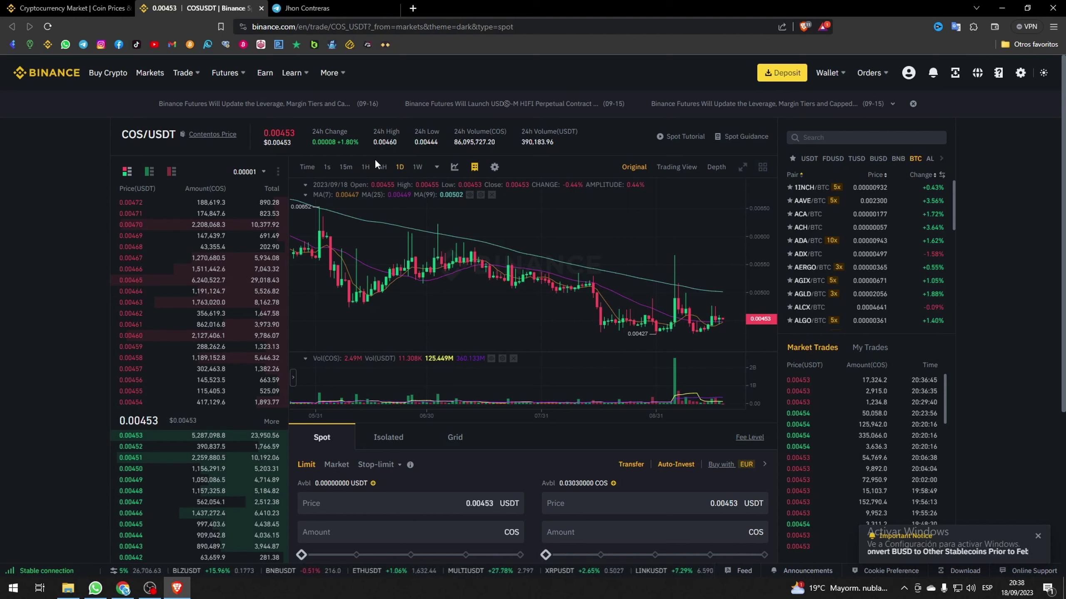
Switch back to the COS.TV lottery, play the 480 POP five-draw option three more times, and dismiss the prize notice
key("alt+Tab")
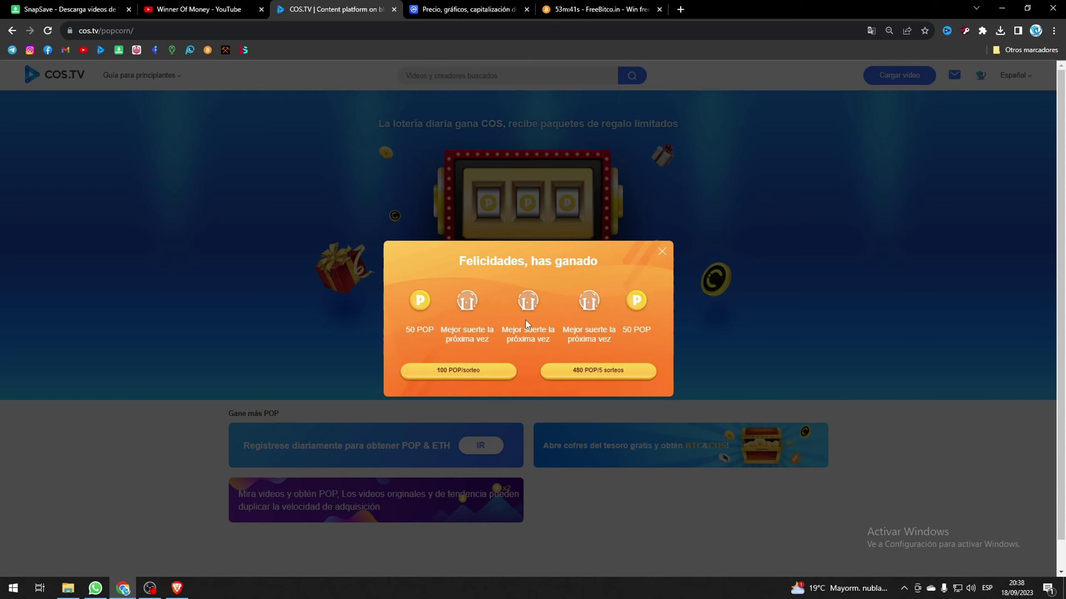
left_click(614, 372)
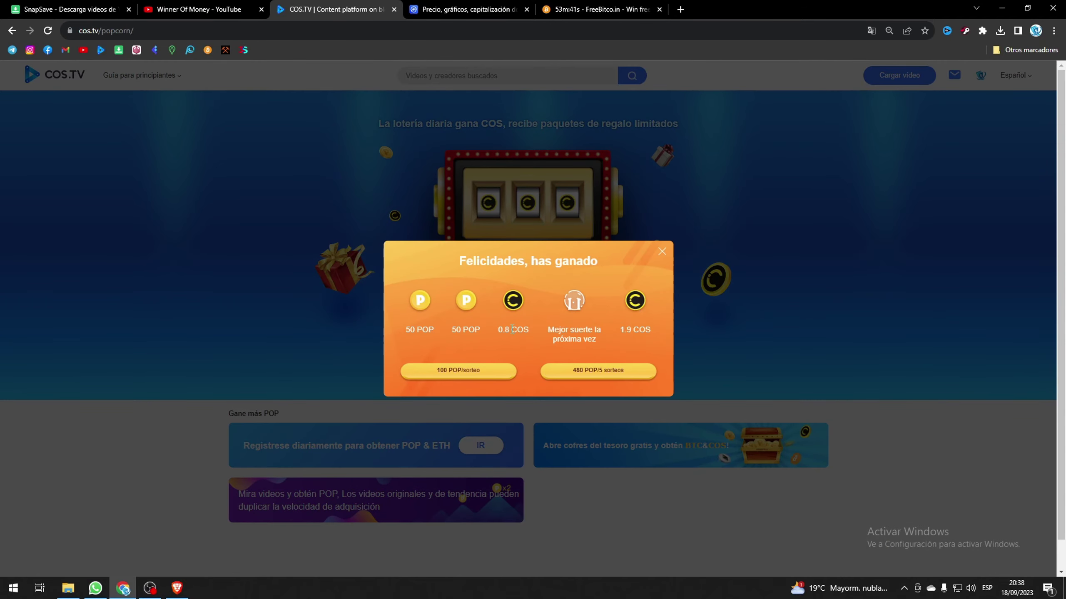
left_click(601, 371)
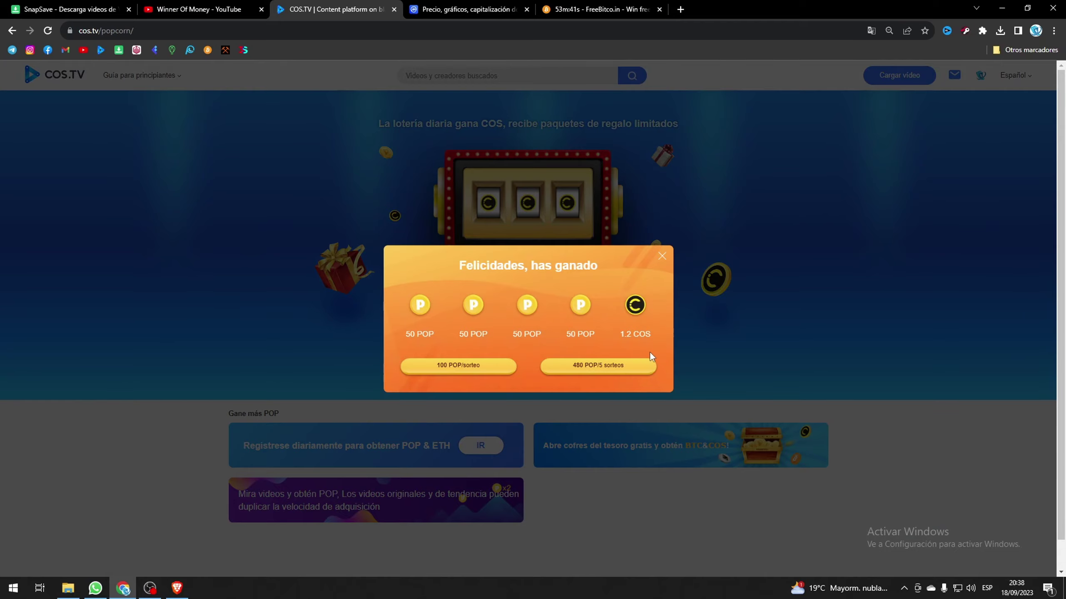
left_click(618, 369)
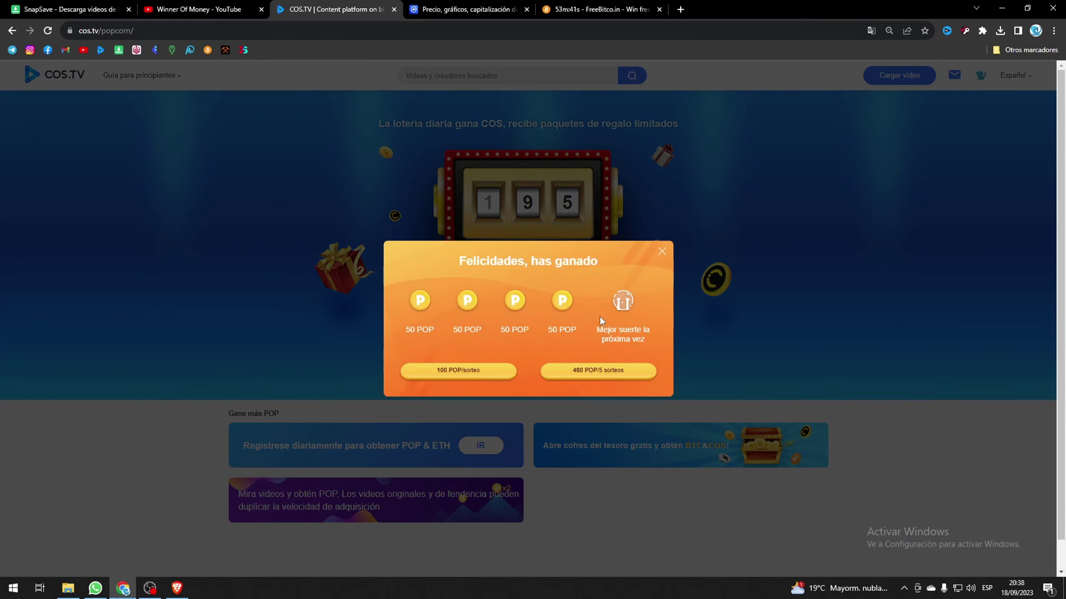
left_click(662, 251)
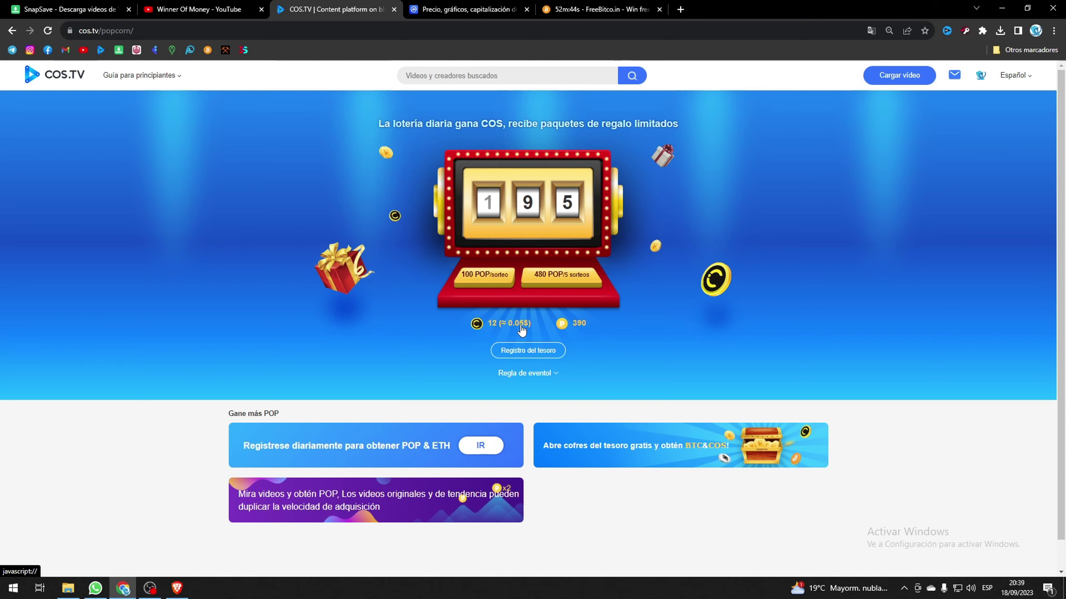
Switch to the Contentos (COS) page on CoinMarketCap and examine its price chart and exchange markets
left_click(461, 9)
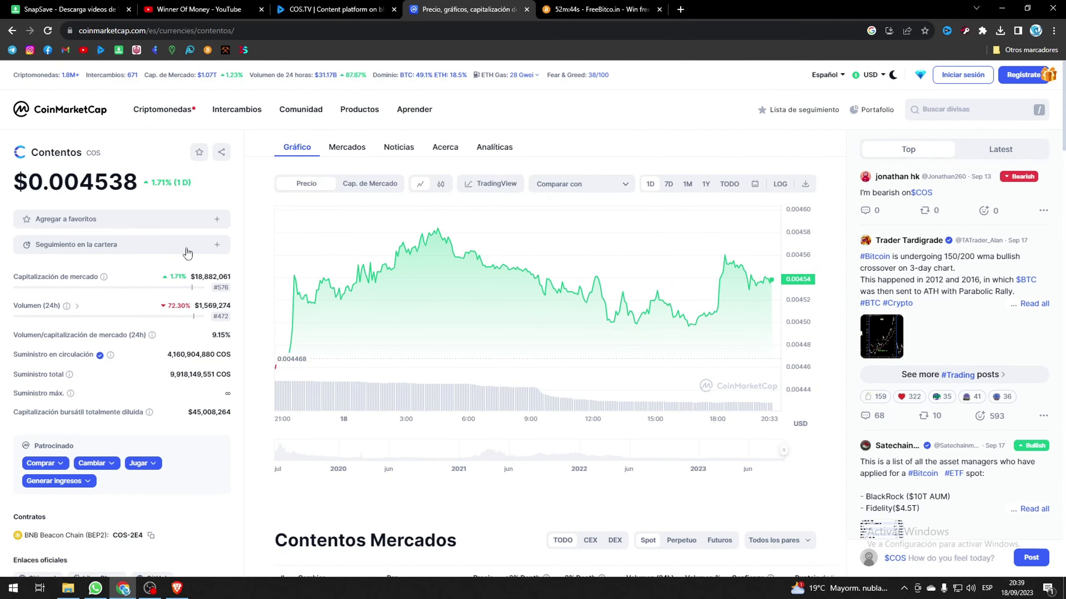
scroll(174, 352, "down", 3)
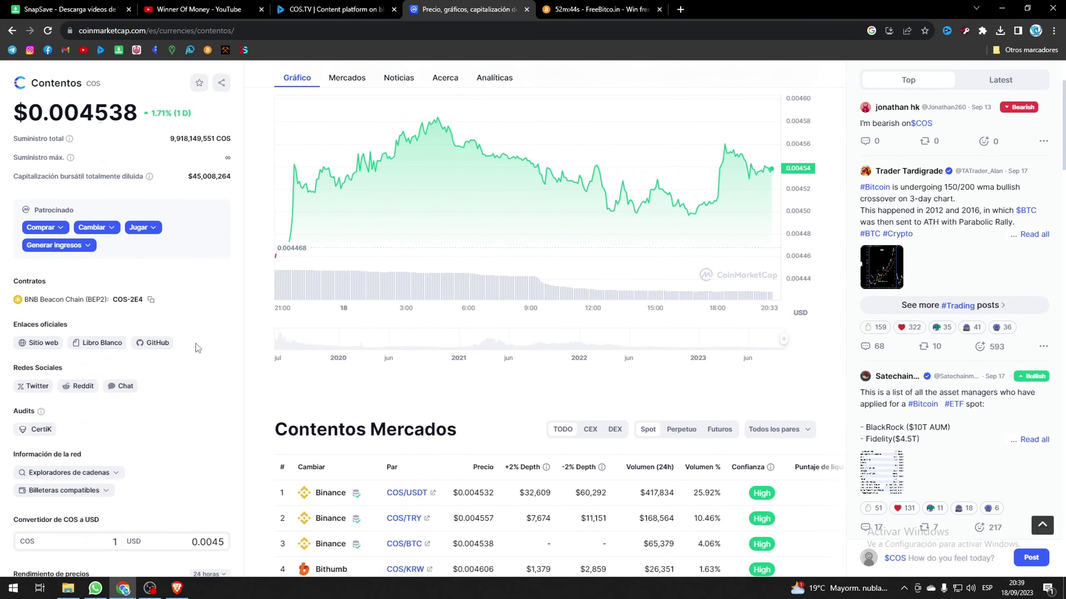
Convert 12 COS to USD with the Contentos price converter and return to the COS.TV lottery page
scroll(177, 349, "down", 5)
left_click(81, 318)
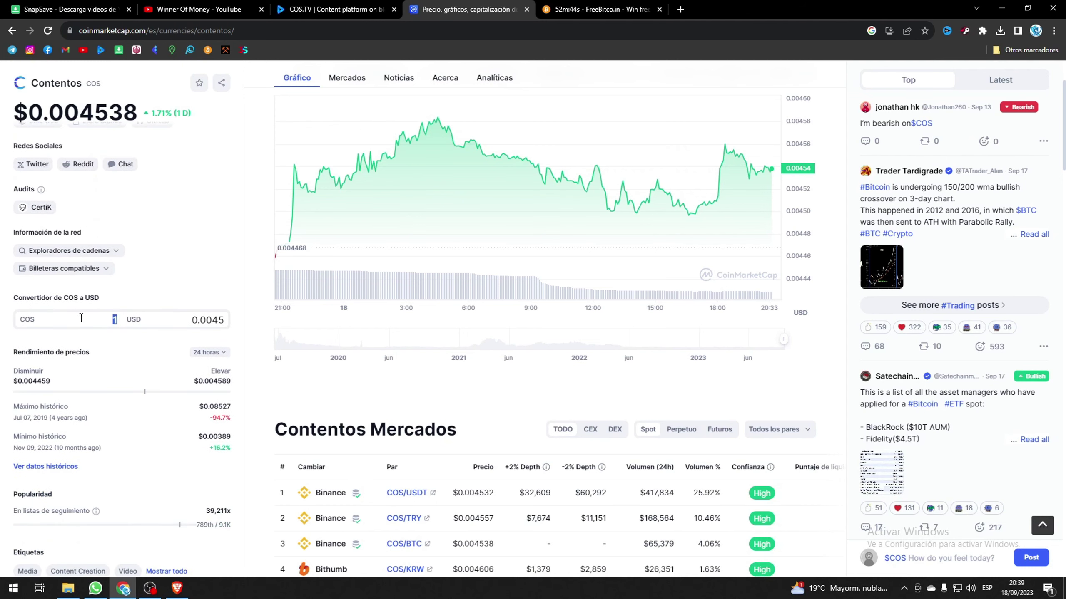
type("12")
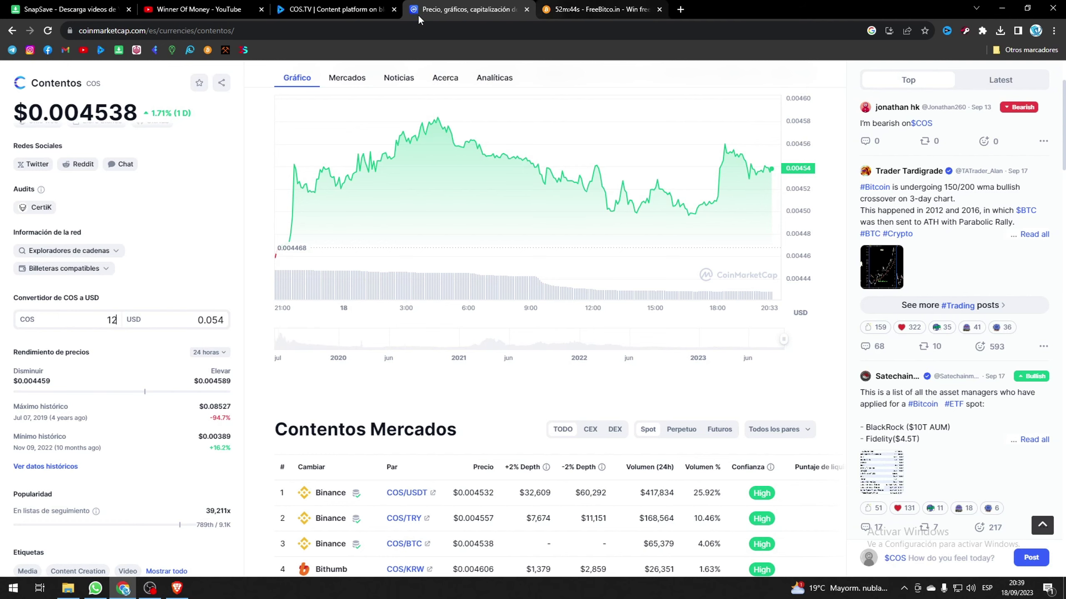
left_click(329, 9)
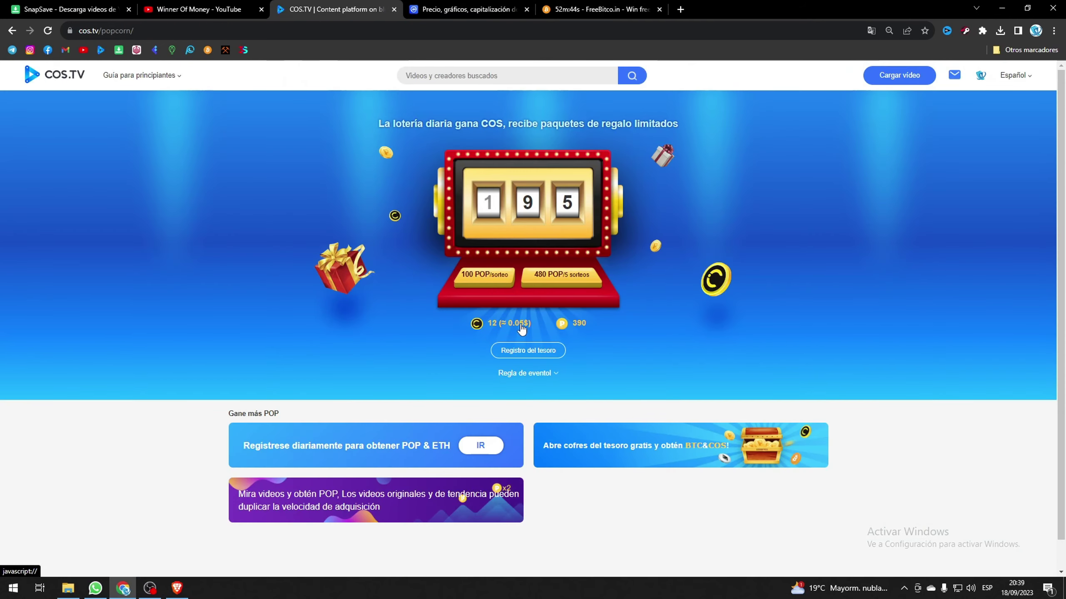
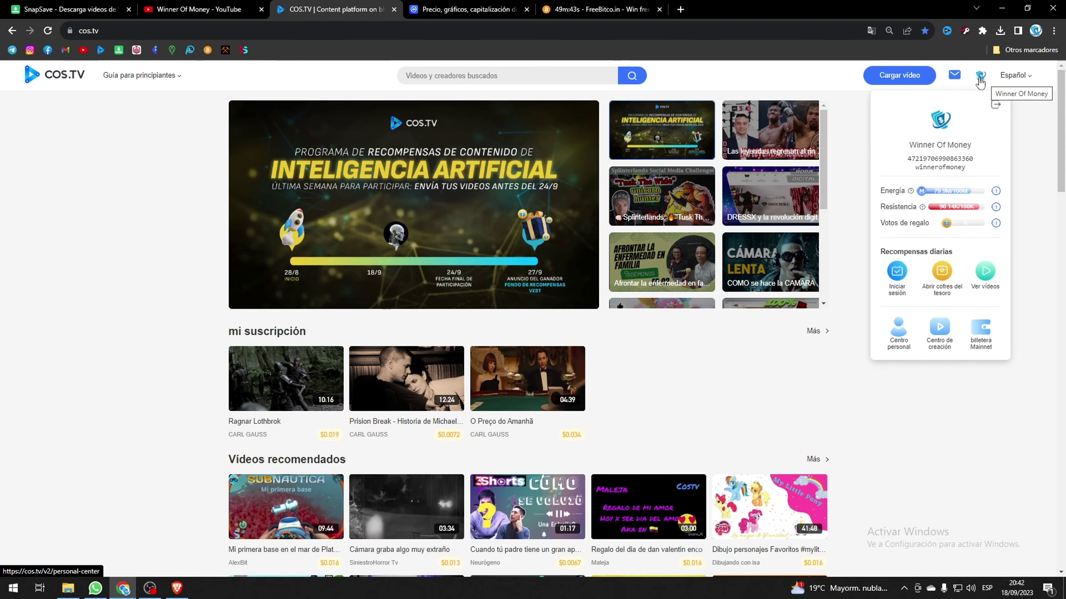
Open the COS.TV personal center, review the account assets and token vouchers, and open the own channel page
left_click(980, 83)
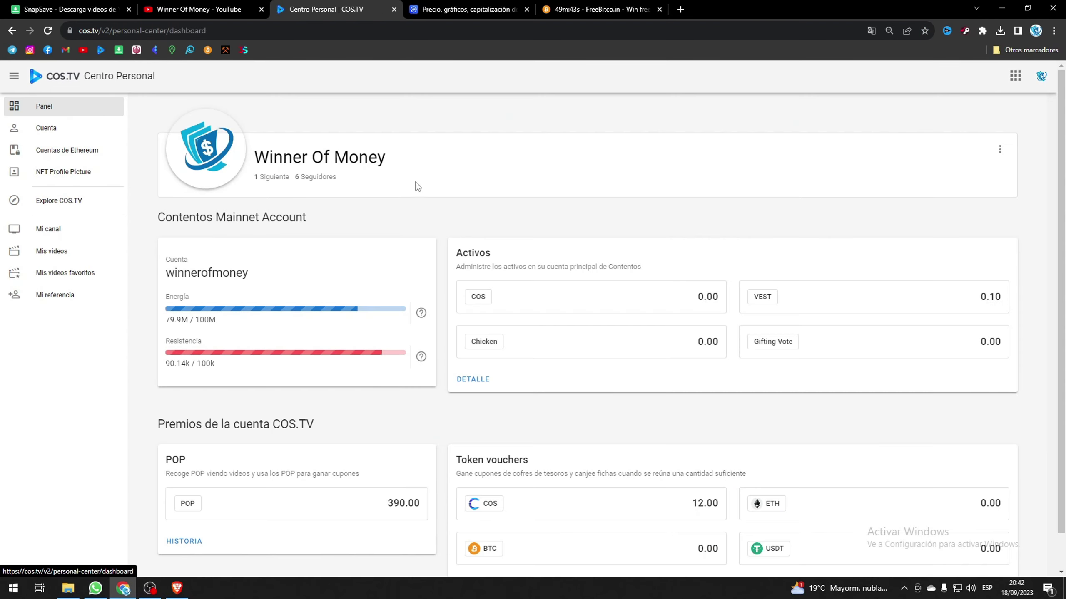
scroll(580, 404, "down", 2)
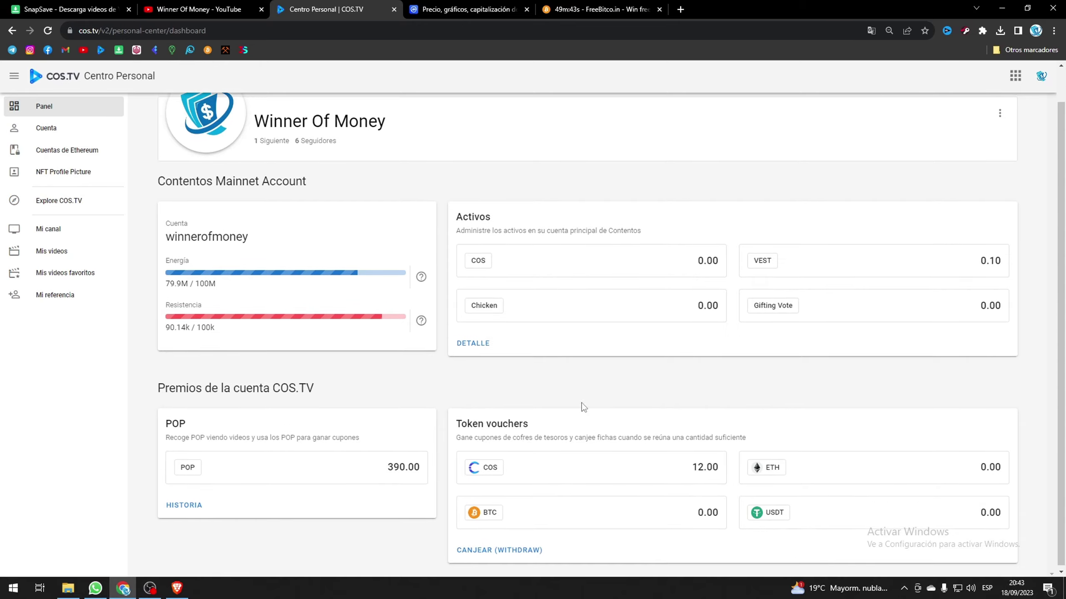
scroll(581, 404, "up", 2)
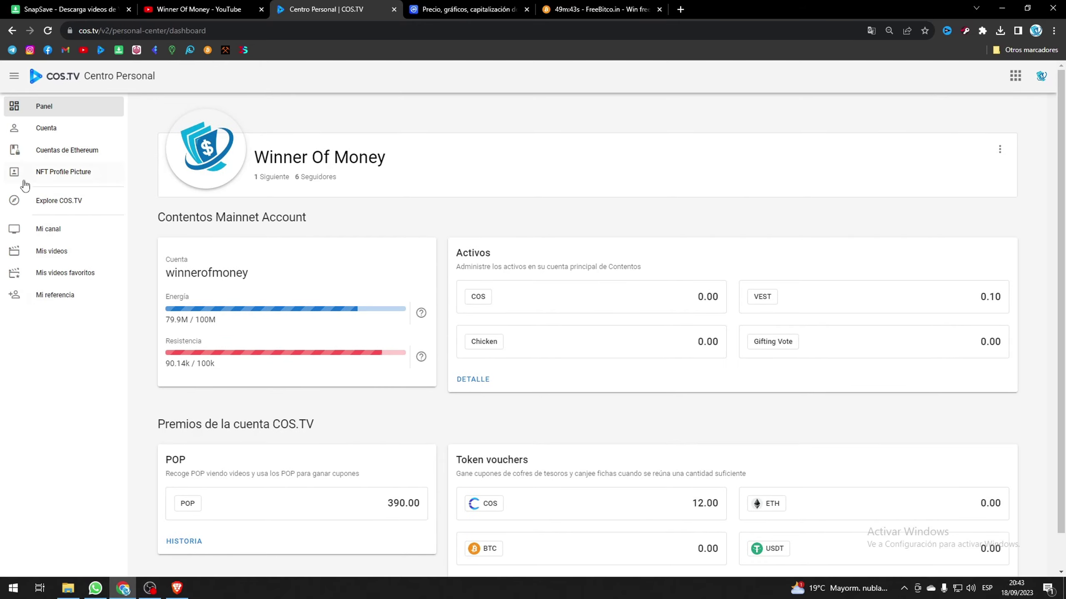
left_click(53, 237)
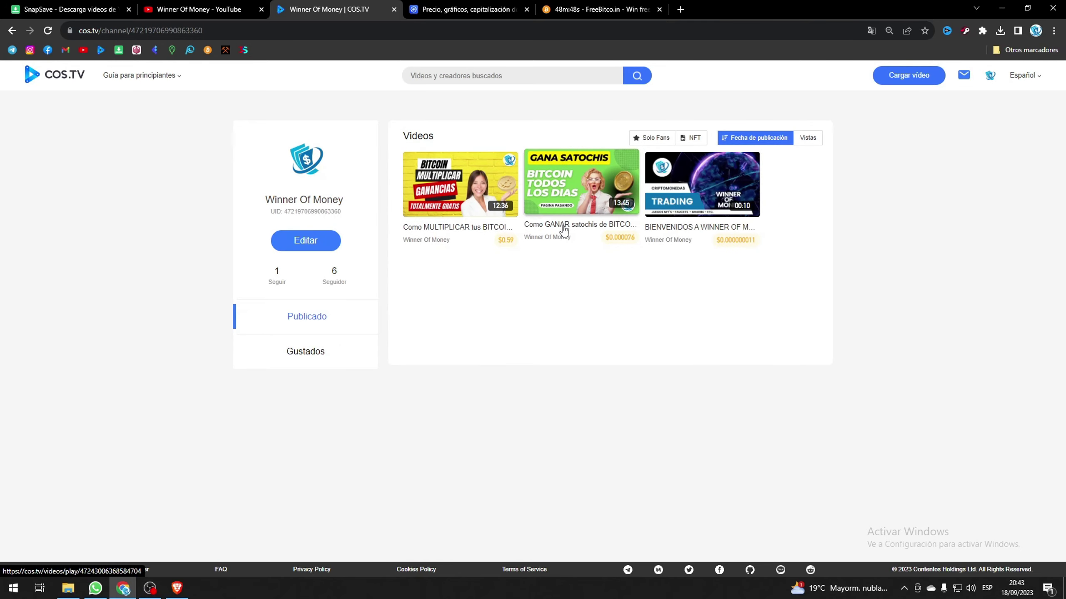
Compare the videos on the own YouTube channel with those published on the COS.TV channel
left_click(210, 9)
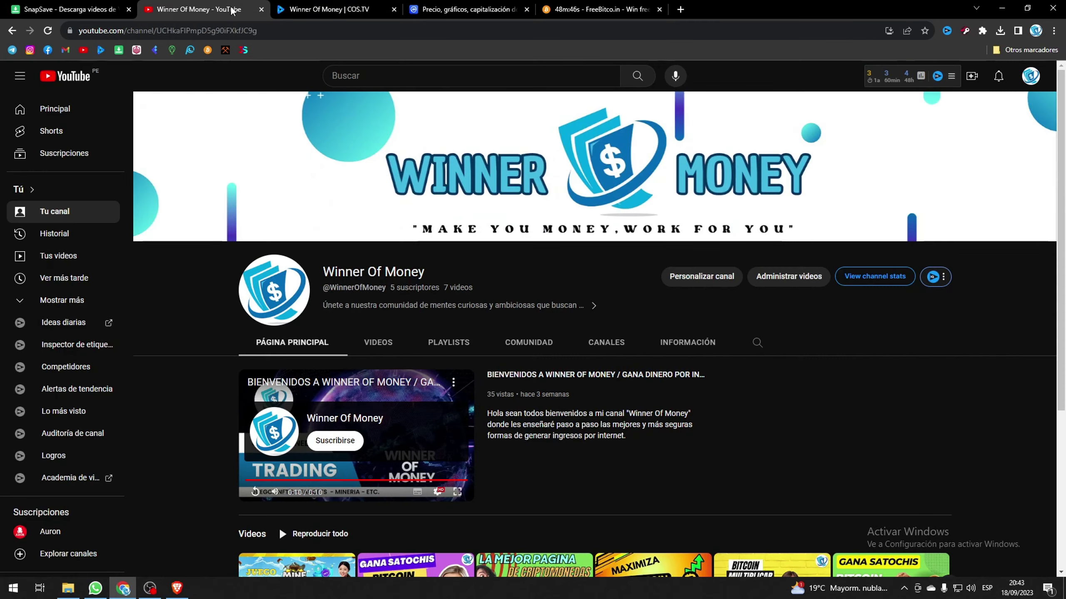
scroll(821, 467, "down", 5)
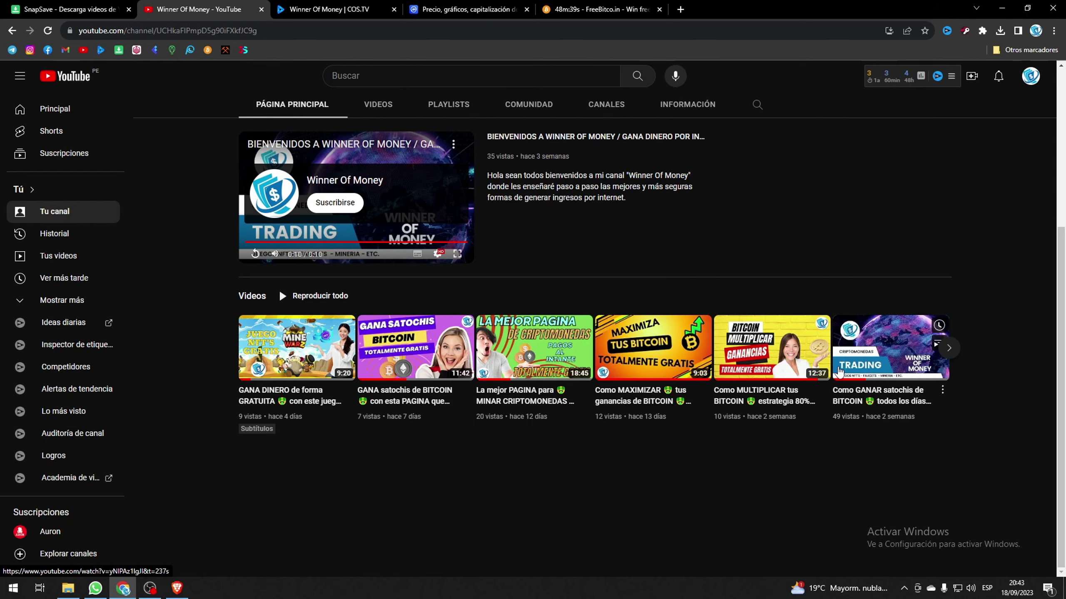
left_click(361, 10)
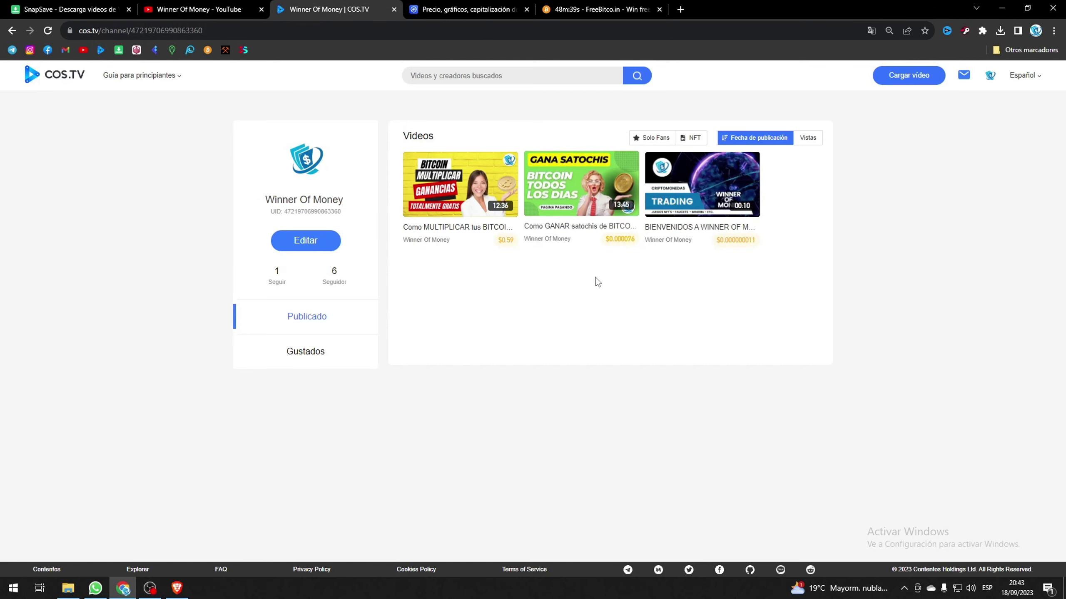
left_click(180, 9)
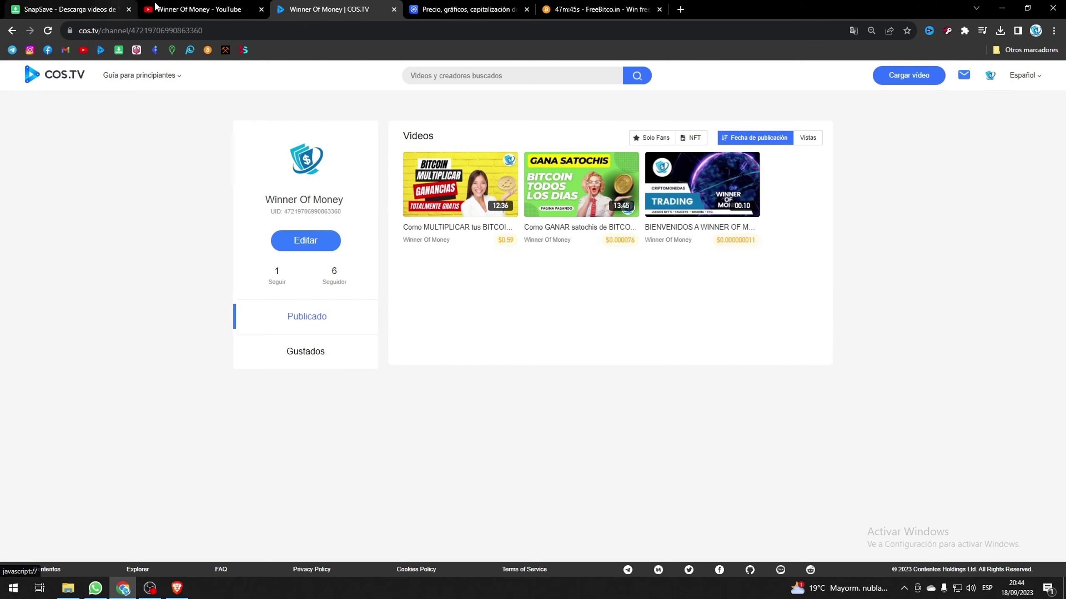
left_click(156, 7)
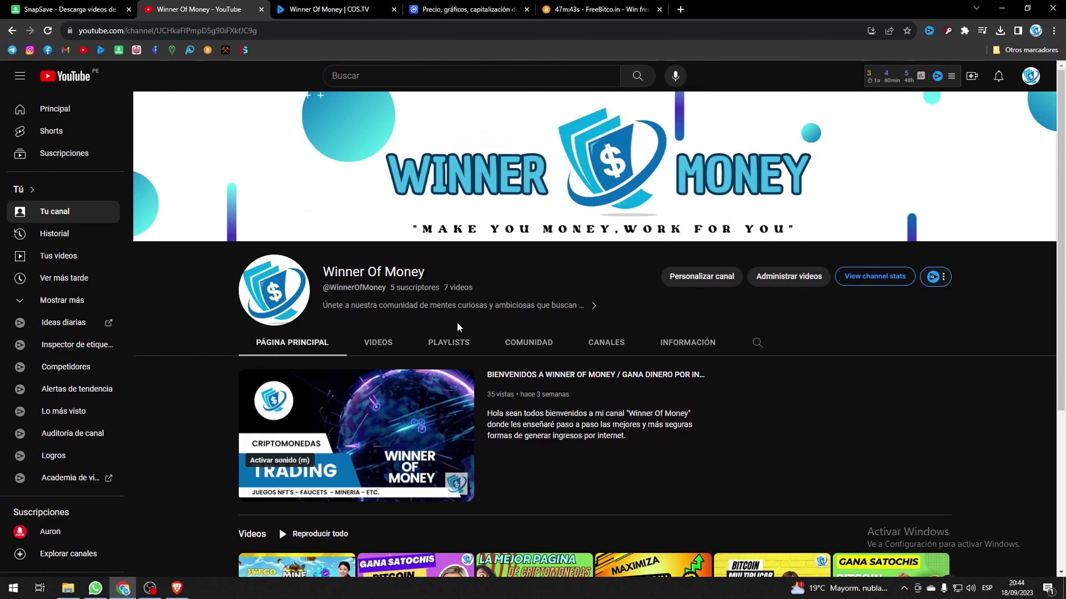
scroll(459, 327, "down", 4)
scroll(459, 327, "down", 2)
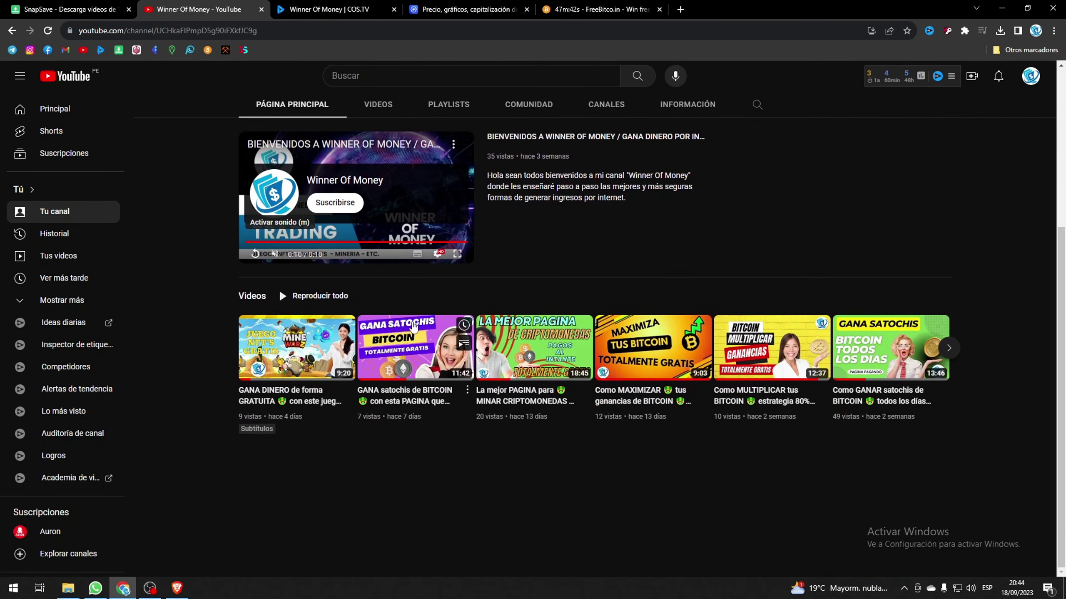
left_click(466, 9)
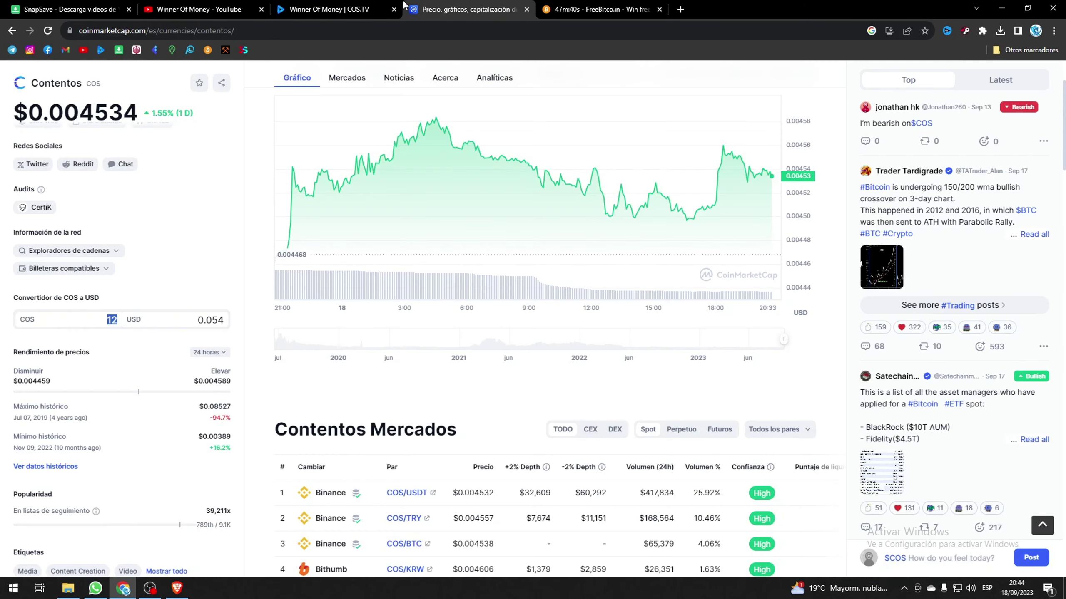
left_click(331, 9)
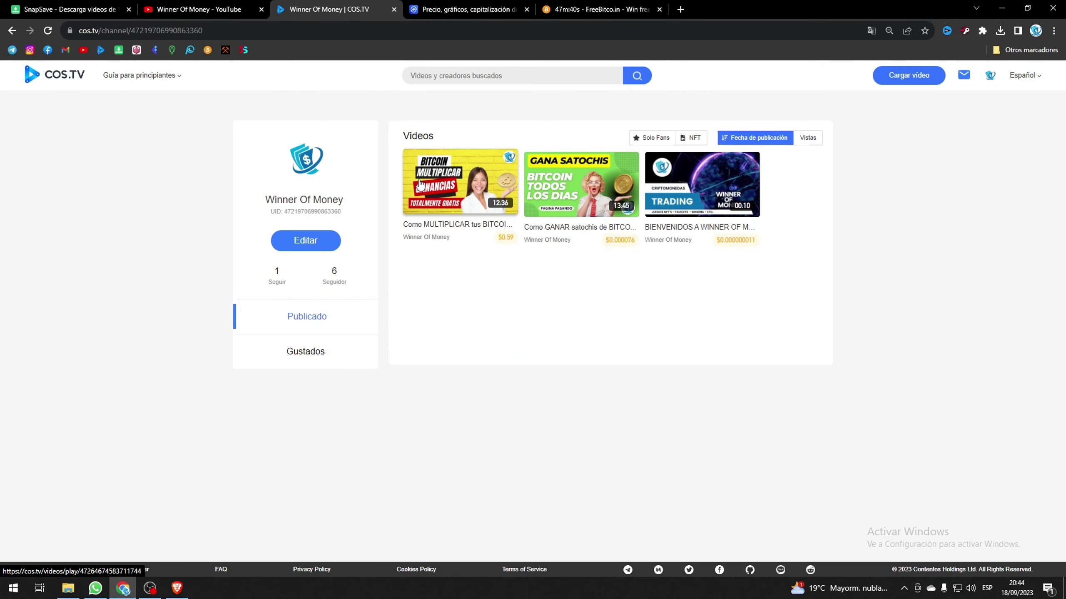
Switch to the YouTube channel, open the video "Como MAXIMIZAR tus ganancias de BITCOIN", and mute and pause it
left_click(221, 9)
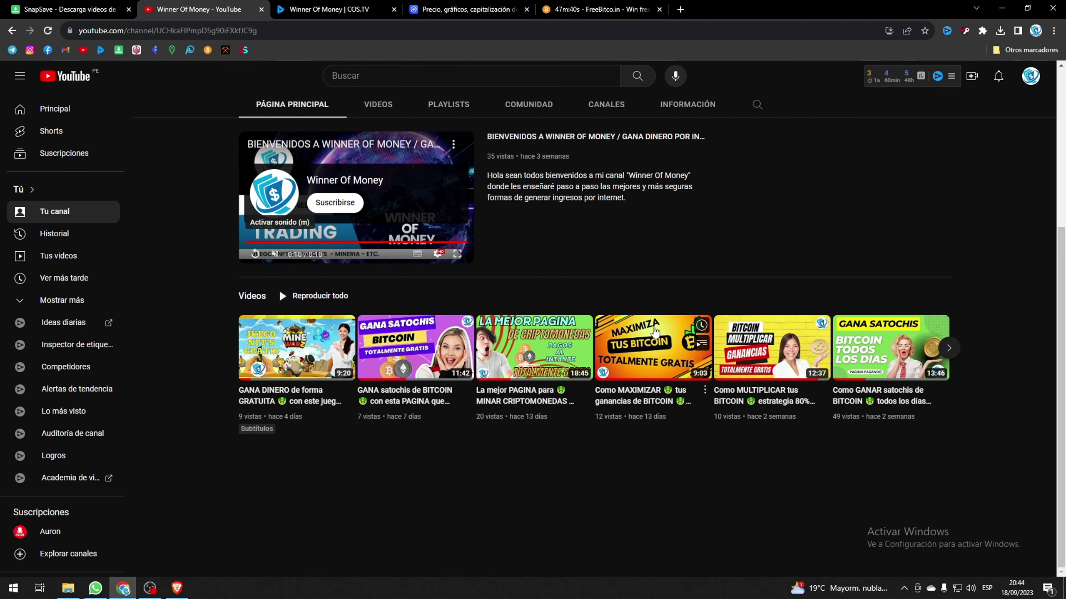
left_click(660, 356)
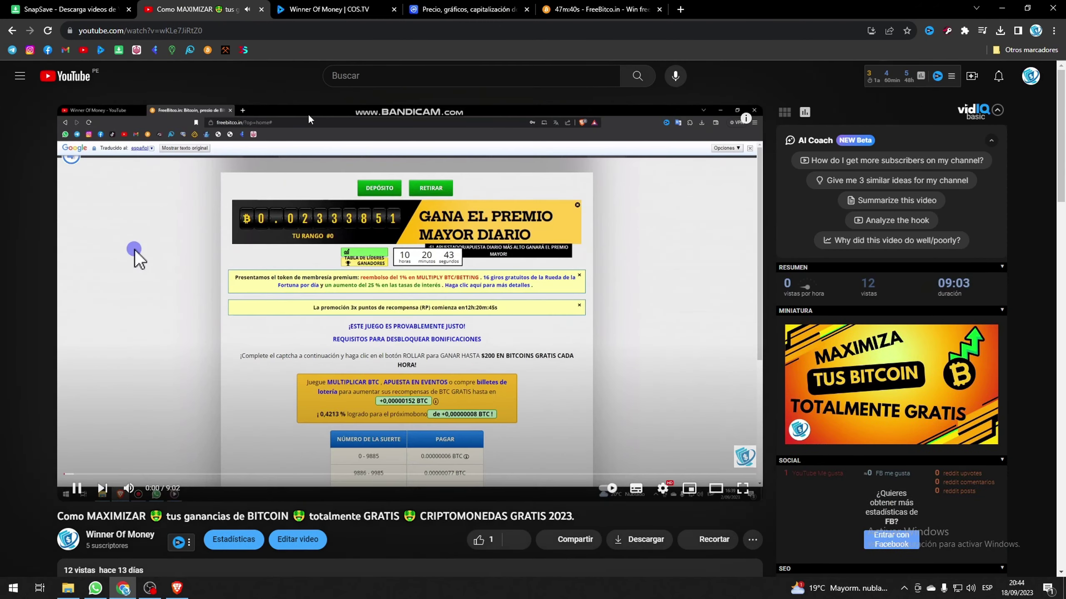
left_click(128, 488)
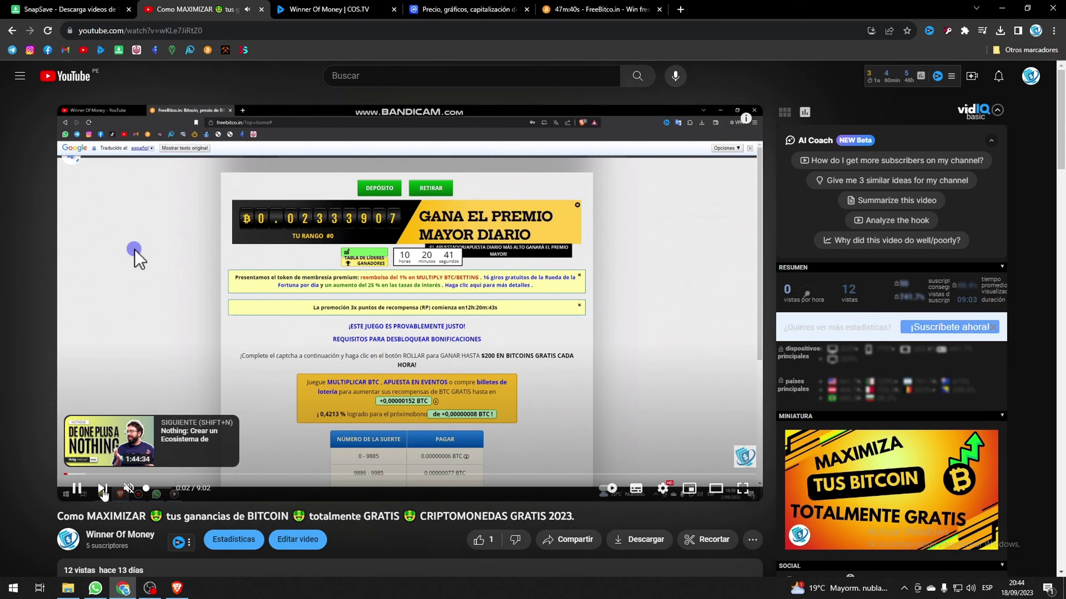
left_click(76, 489)
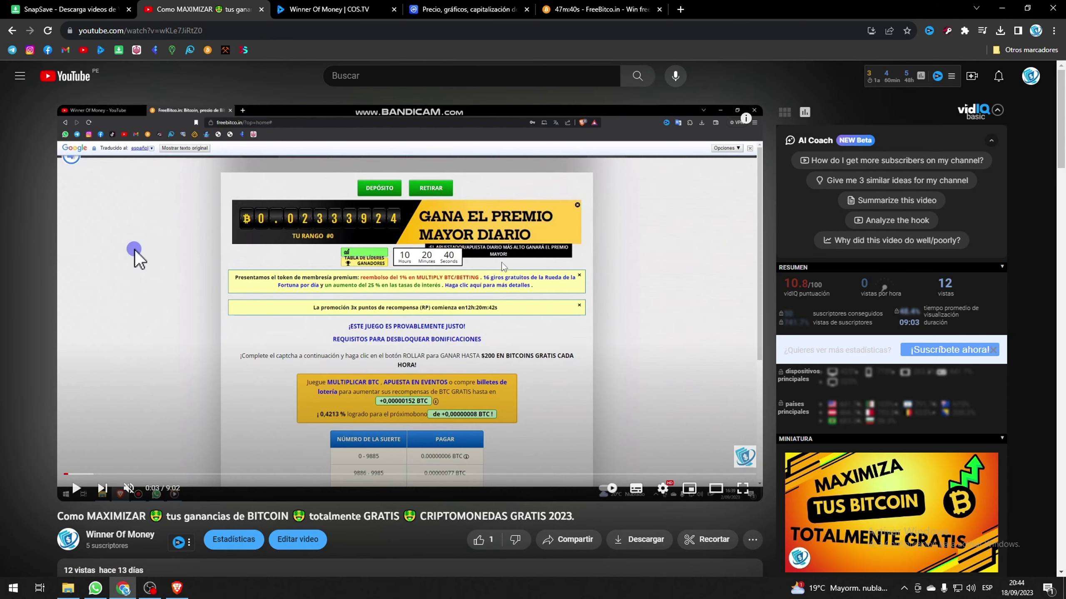
Copy the share link of the Bitcoin earnings video and close the sharing dialog
scroll(135, 249, "down", 5)
scroll(344, 172, "up", 4)
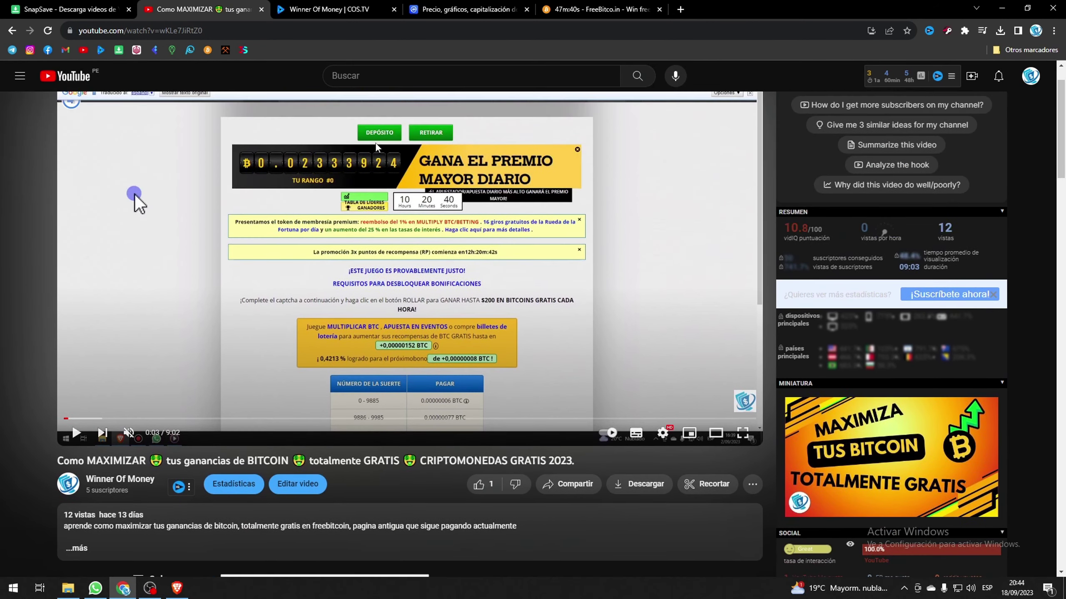
left_click(574, 490)
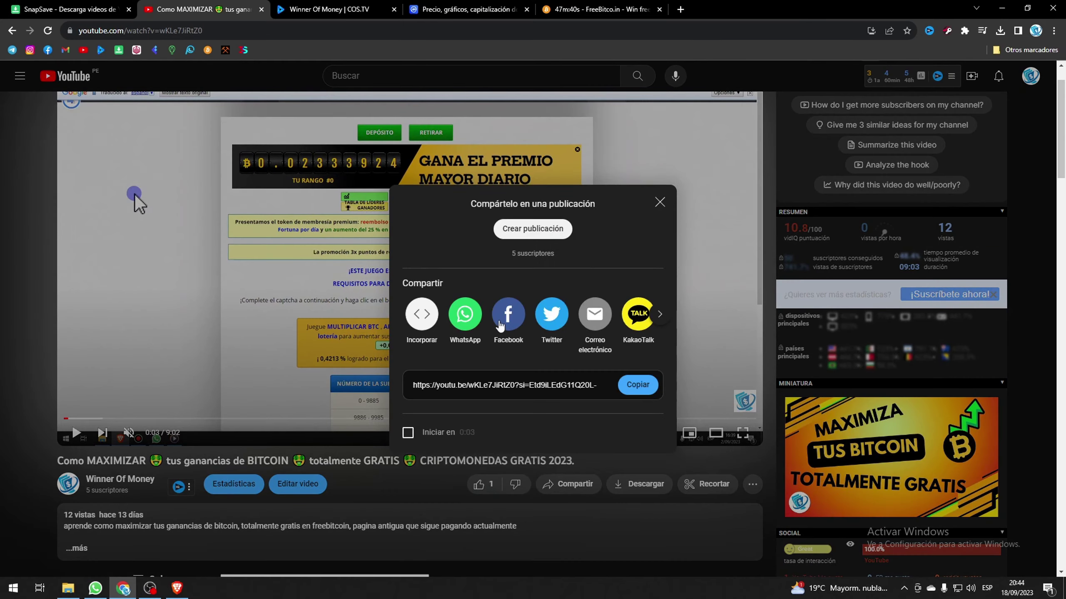
left_click(634, 385)
key("ctrl+c")
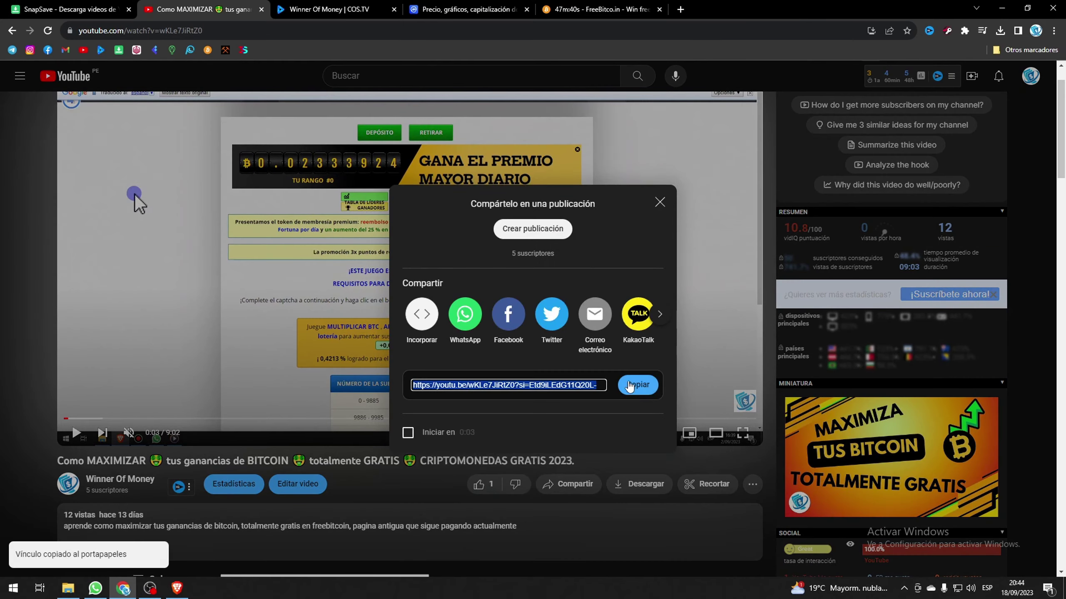
left_click(660, 203)
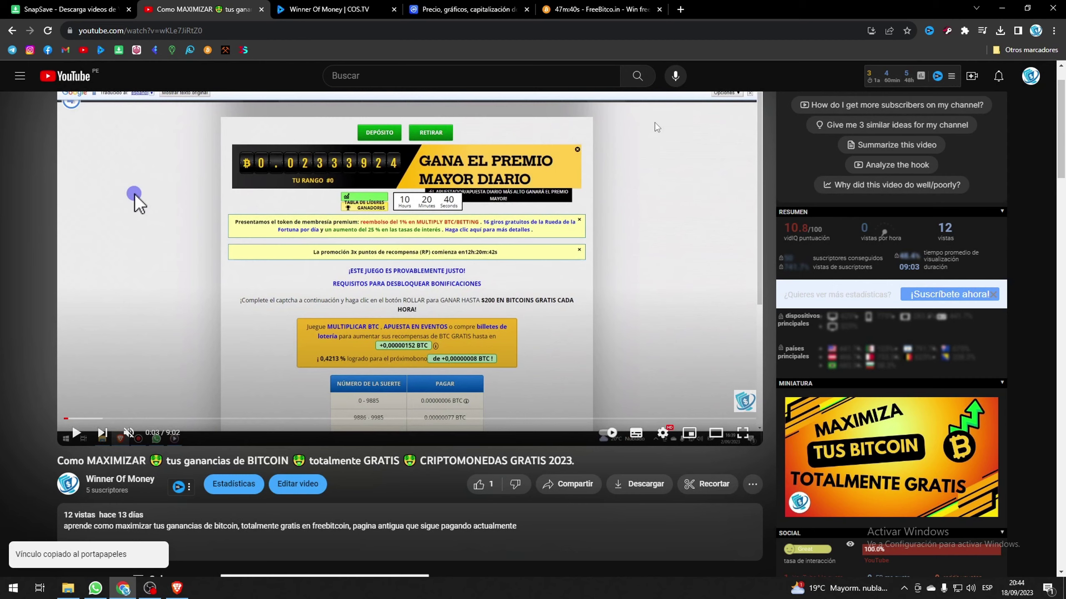
Switch to the SnapSave video downloader, dismissing its notification request and closing the pop-up ad page
left_click(681, 9)
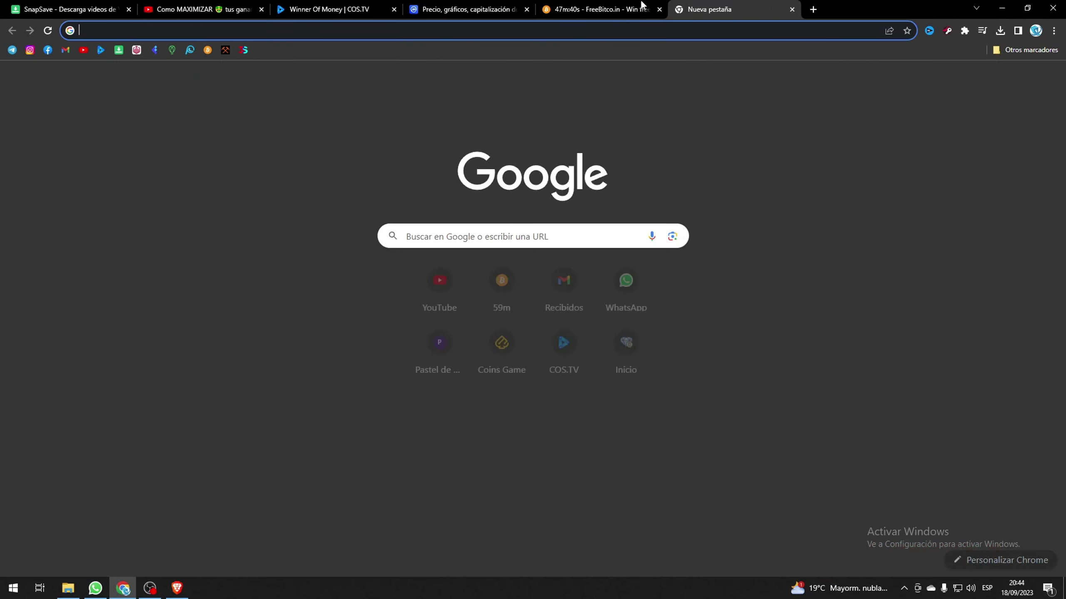
left_click(792, 9)
left_click(37, 12)
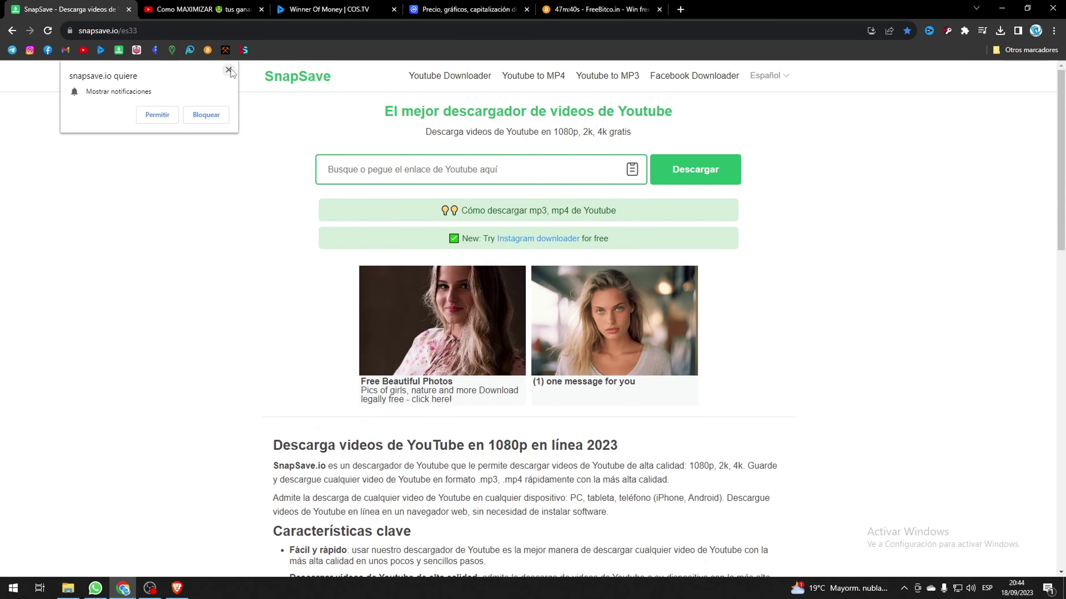
left_click(228, 70)
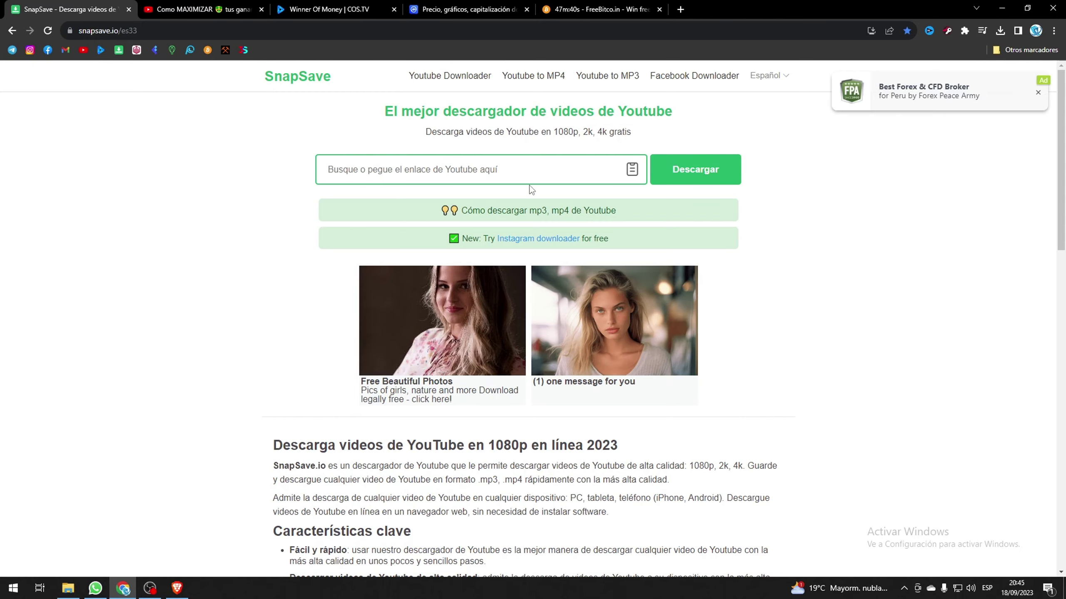
right_click(441, 165)
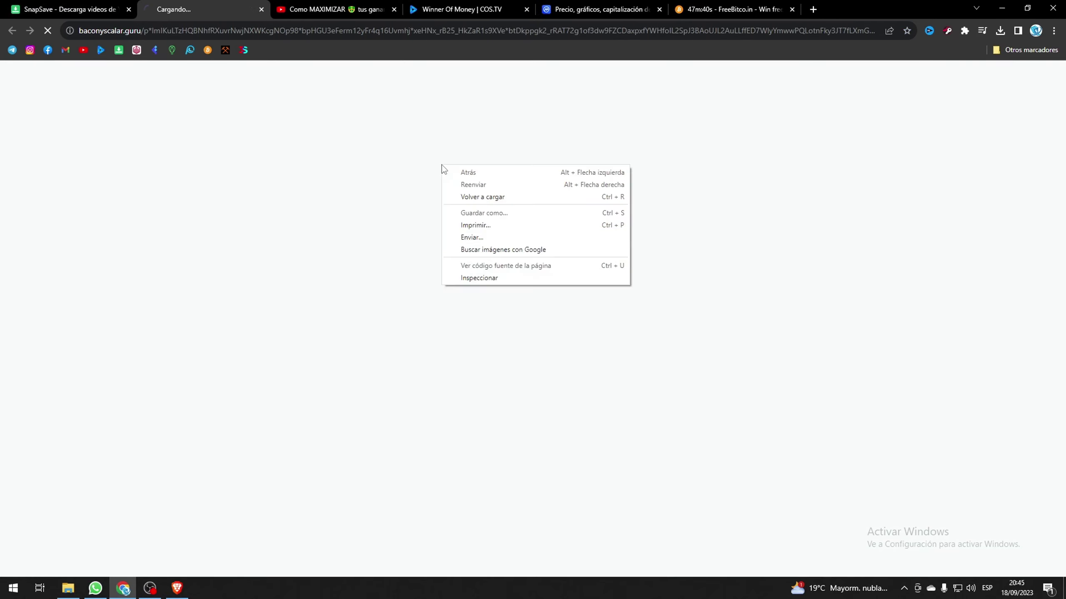
left_click(261, 10)
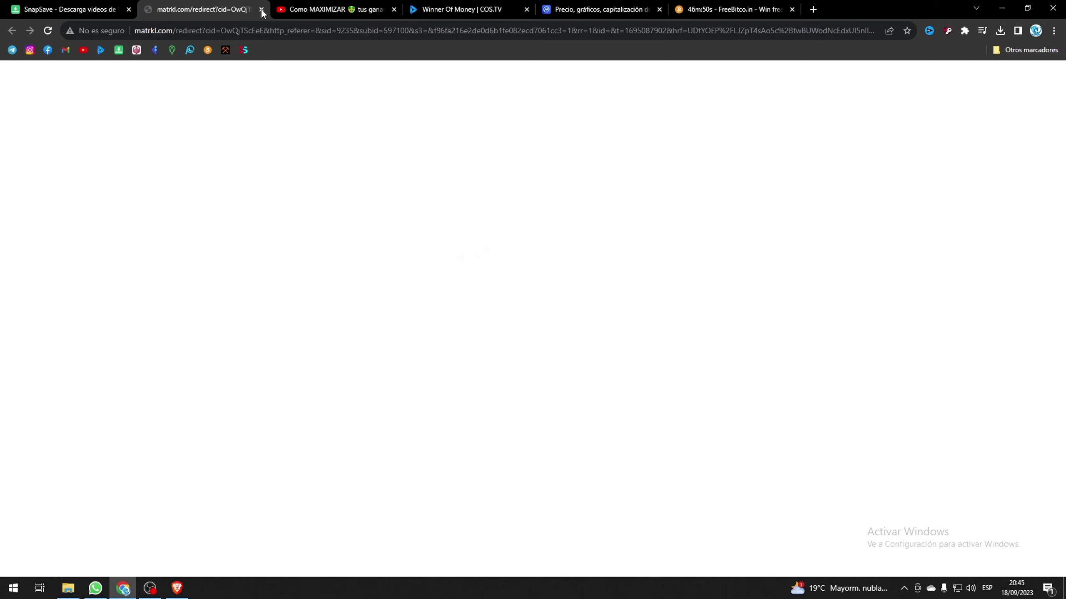
left_click(261, 10)
Paste the copied YouTube link into the SnapSave downloader and load the video's download options
left_click(507, 168)
right_click(508, 167)
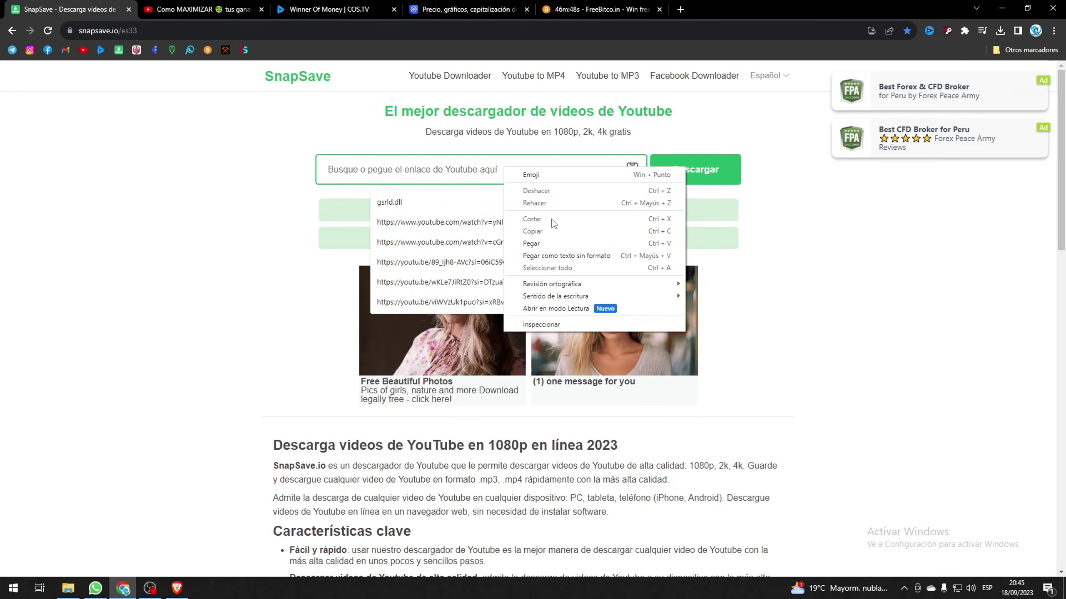
left_click(540, 248)
left_click(692, 172)
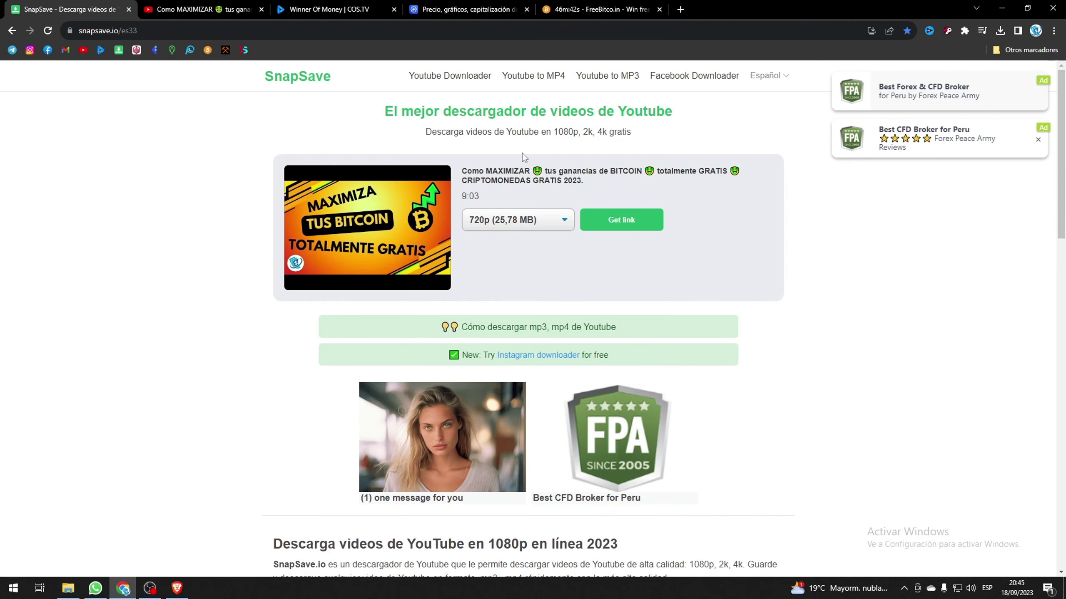
Choose the 1080p60 MP4 quality for the Bitcoin video's download
left_click(547, 221)
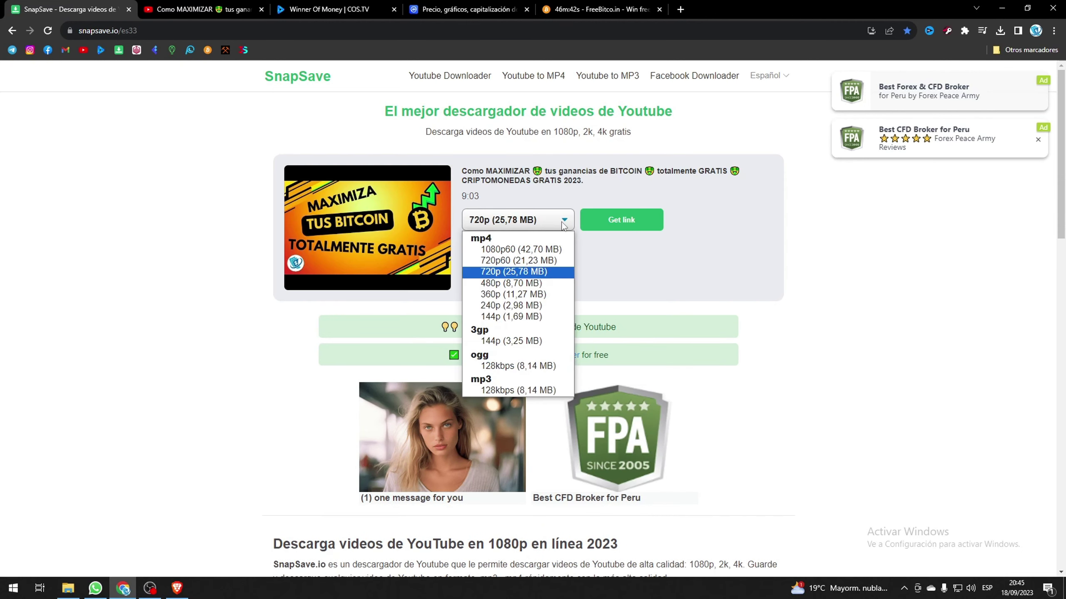
left_click(521, 251)
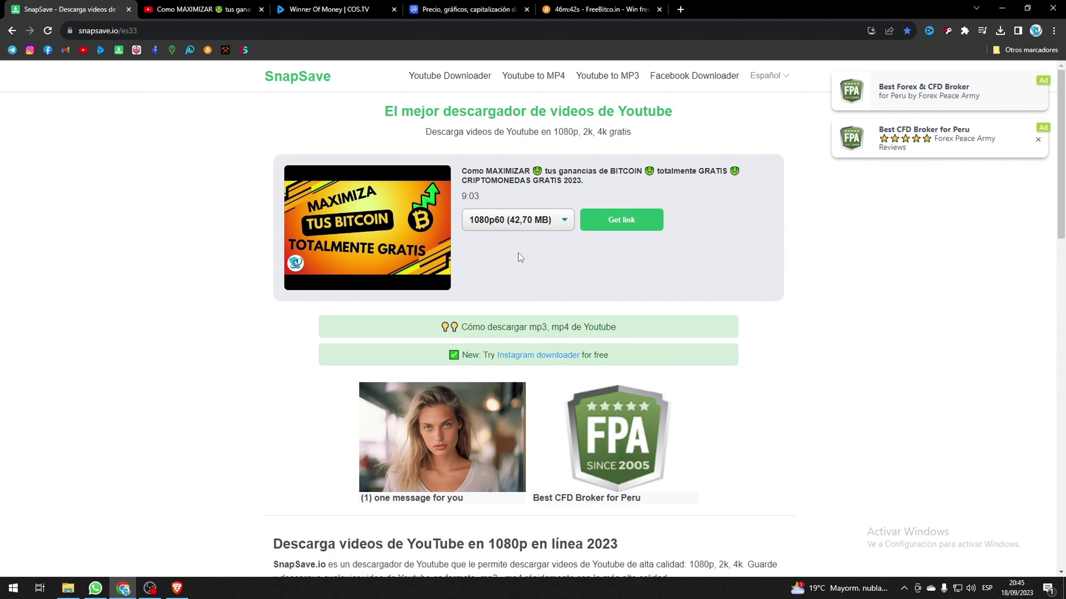
left_click(564, 220)
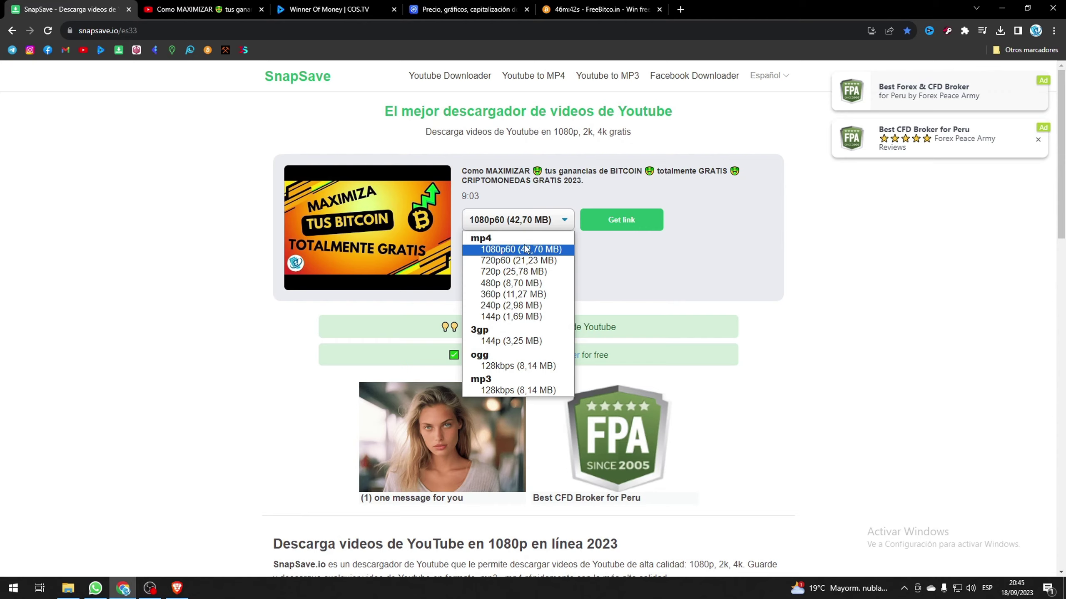
left_click(557, 250)
Generate the video's download link, closing the Betsson ad page and dismissing the ad pop-up
left_click(626, 220)
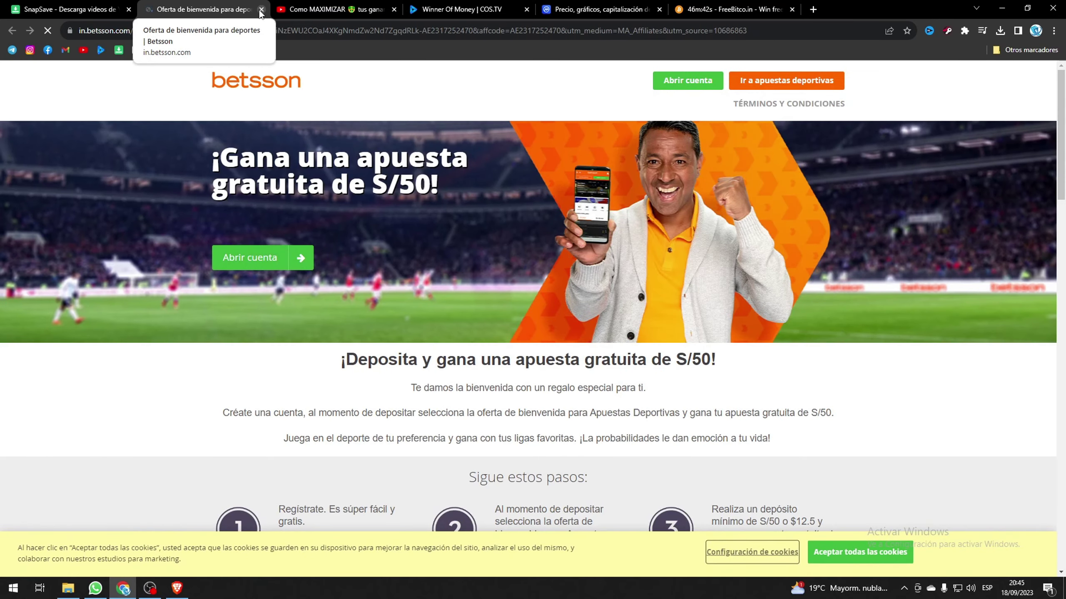
left_click(261, 9)
left_click(621, 220)
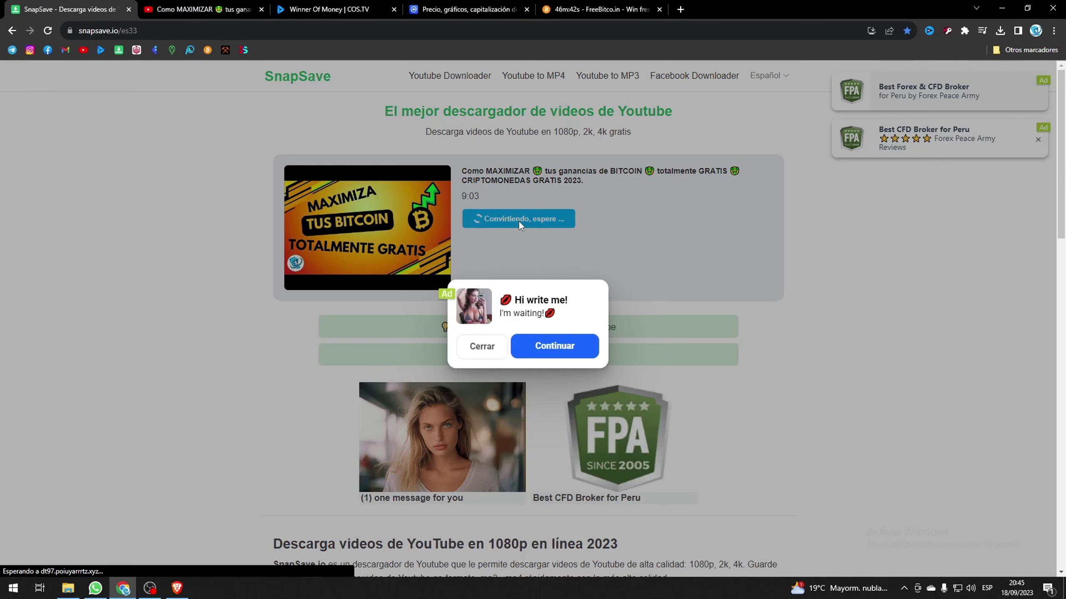
left_click(488, 351)
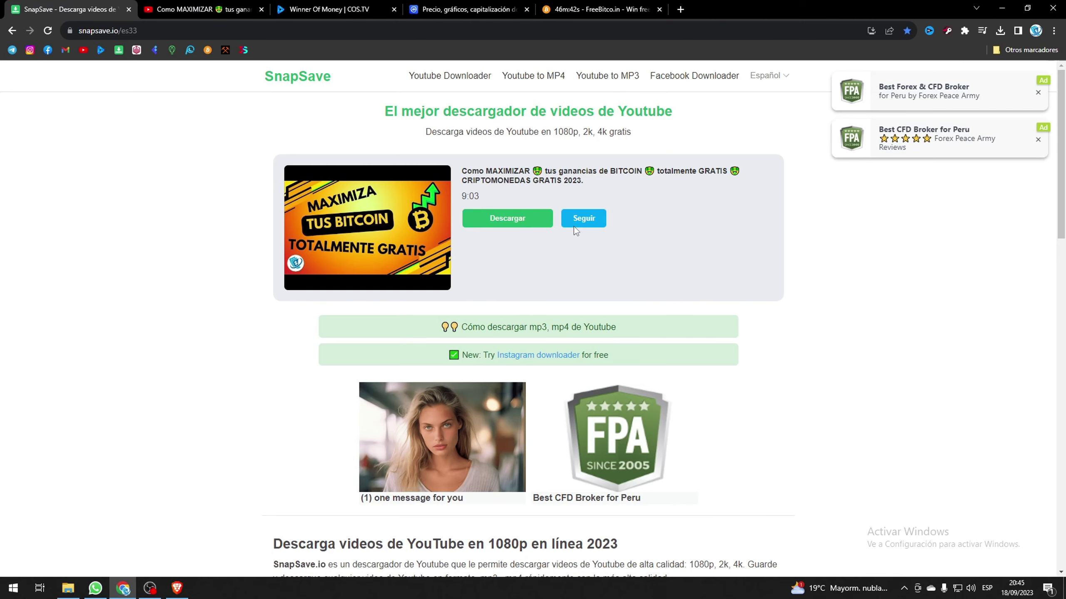
Download the converted video, closing the ad page that opens, and check the file among the recent downloads
left_click(507, 218)
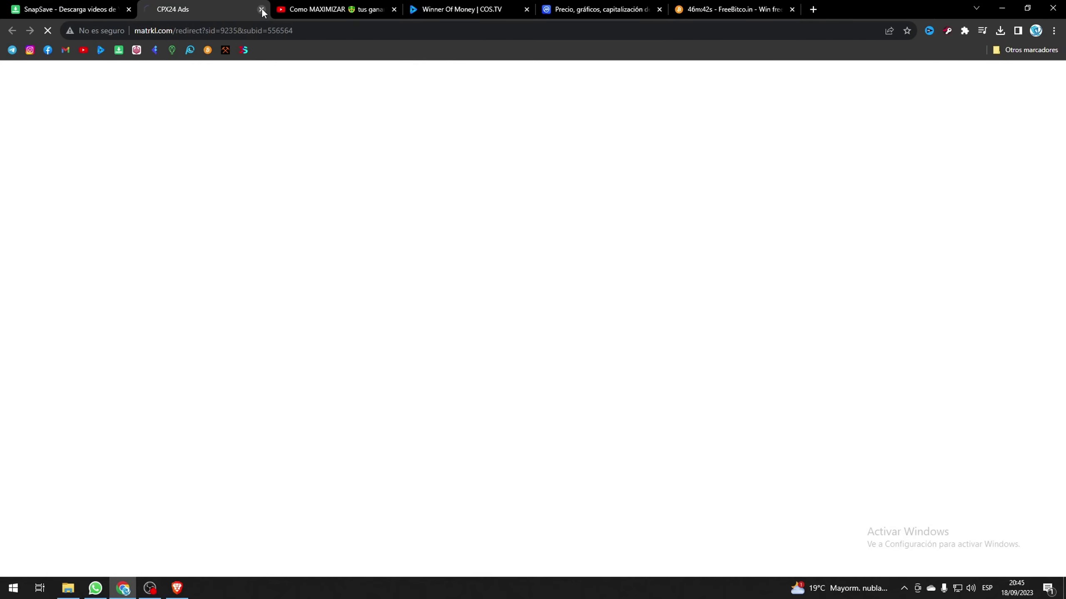
left_click(261, 9)
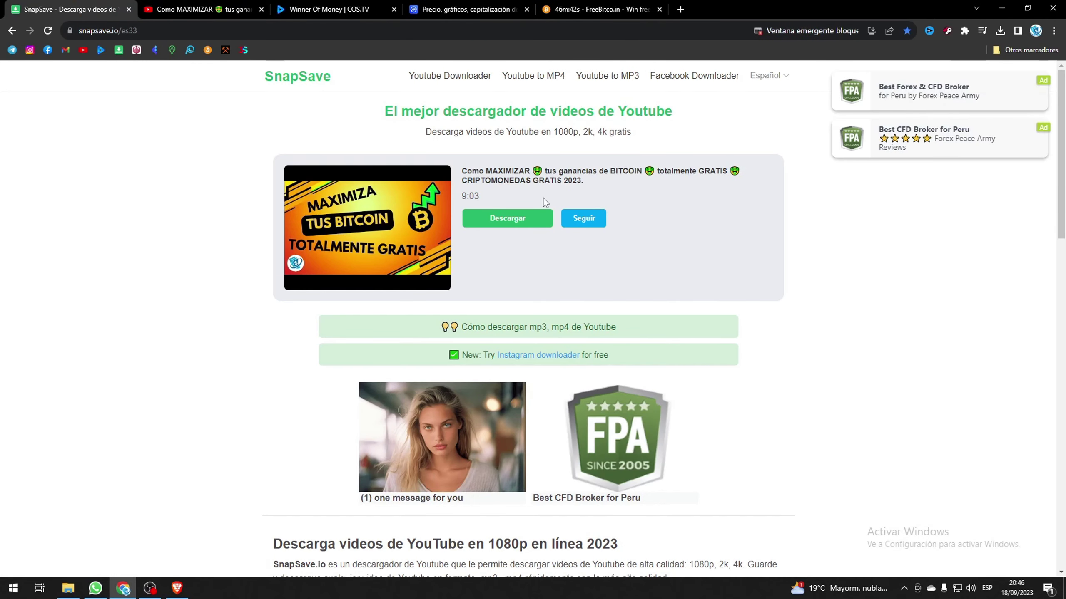
left_click(507, 219)
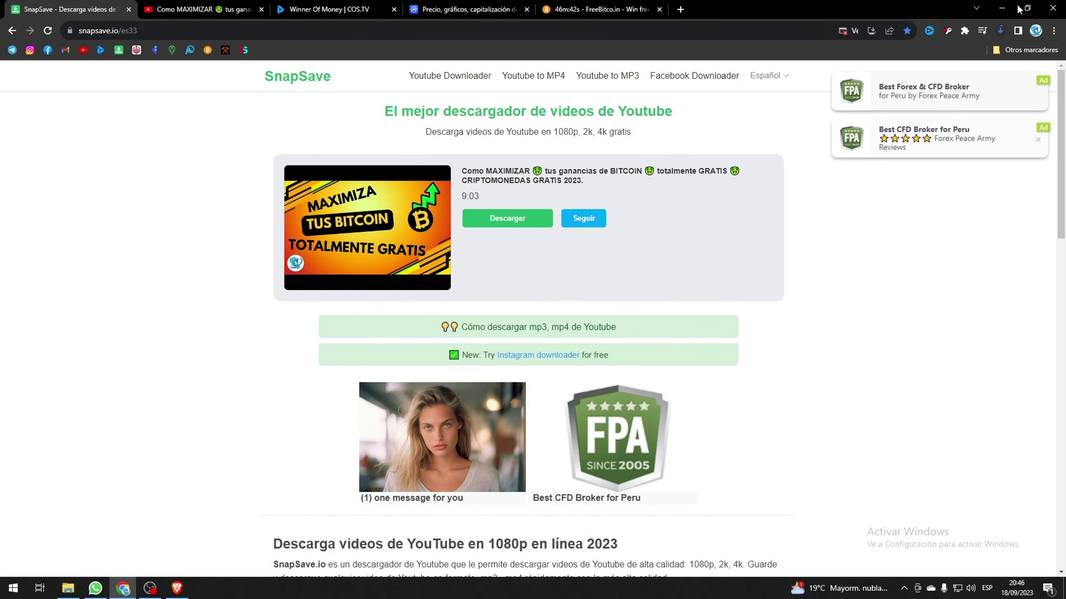
left_click(1000, 30)
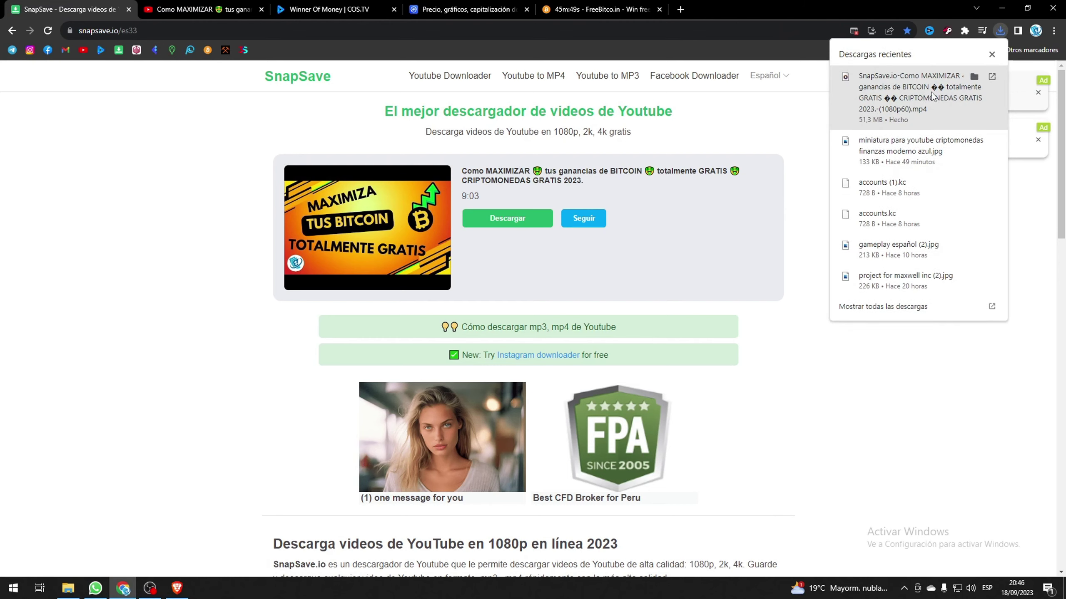
left_click(992, 55)
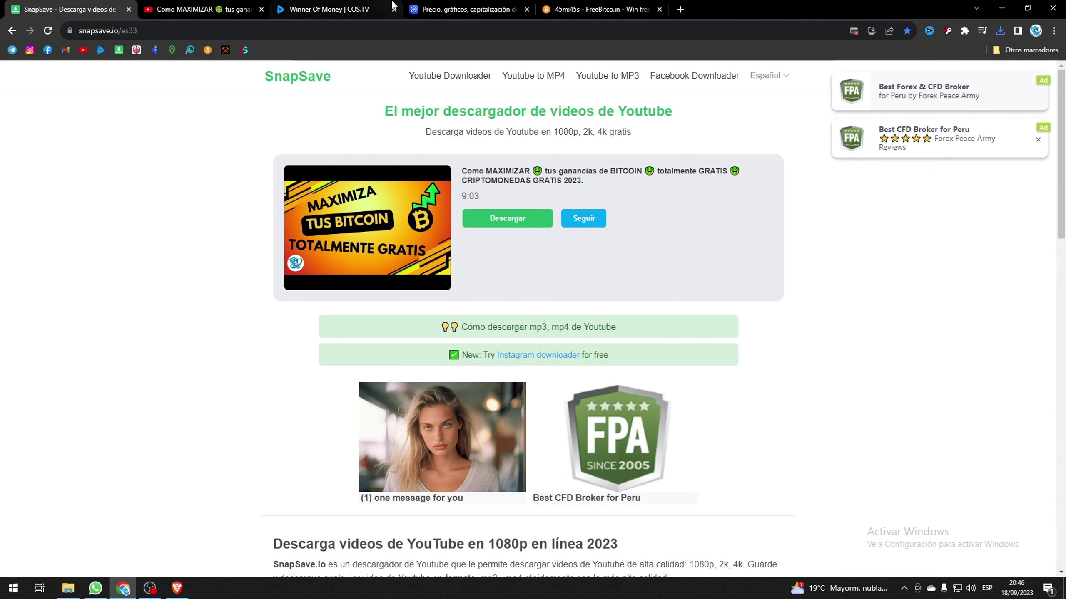
Switch to COS.TV and go from the personal center through the own channel to the video publishing page
left_click(323, 9)
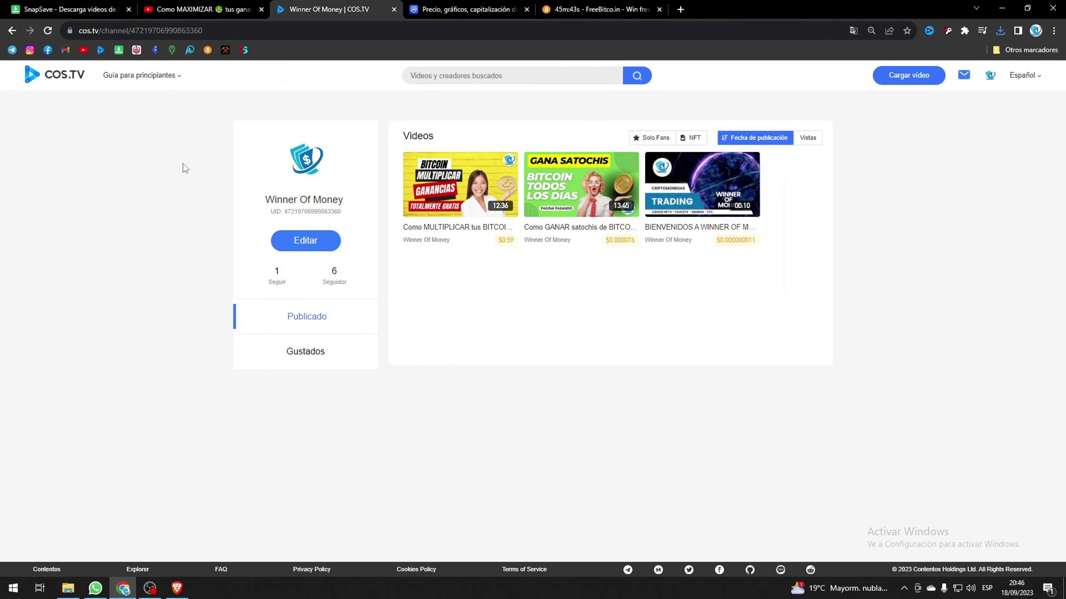
left_click(990, 76)
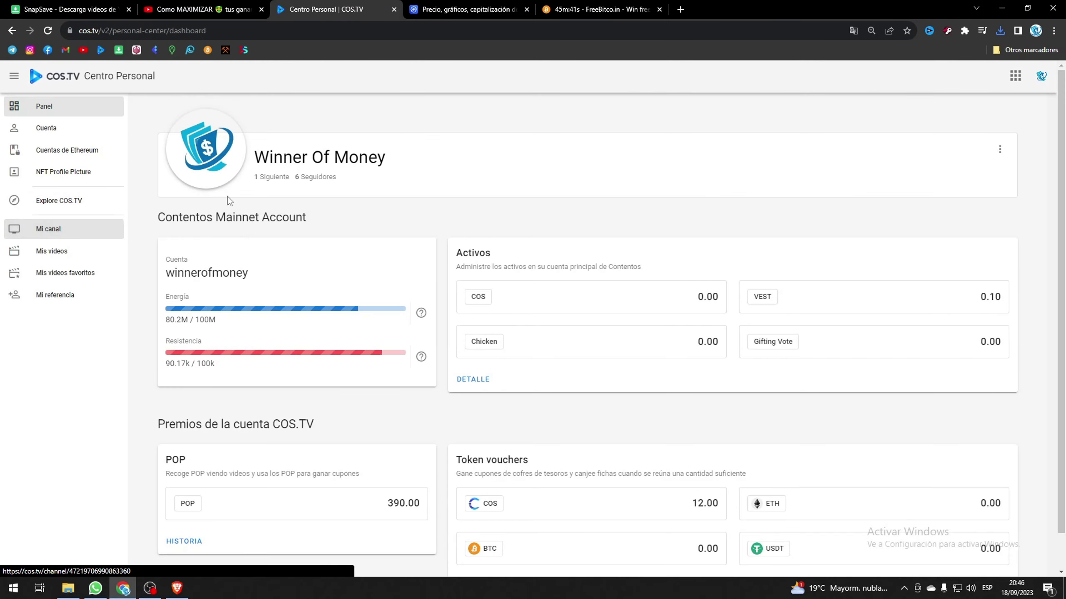
left_click(46, 230)
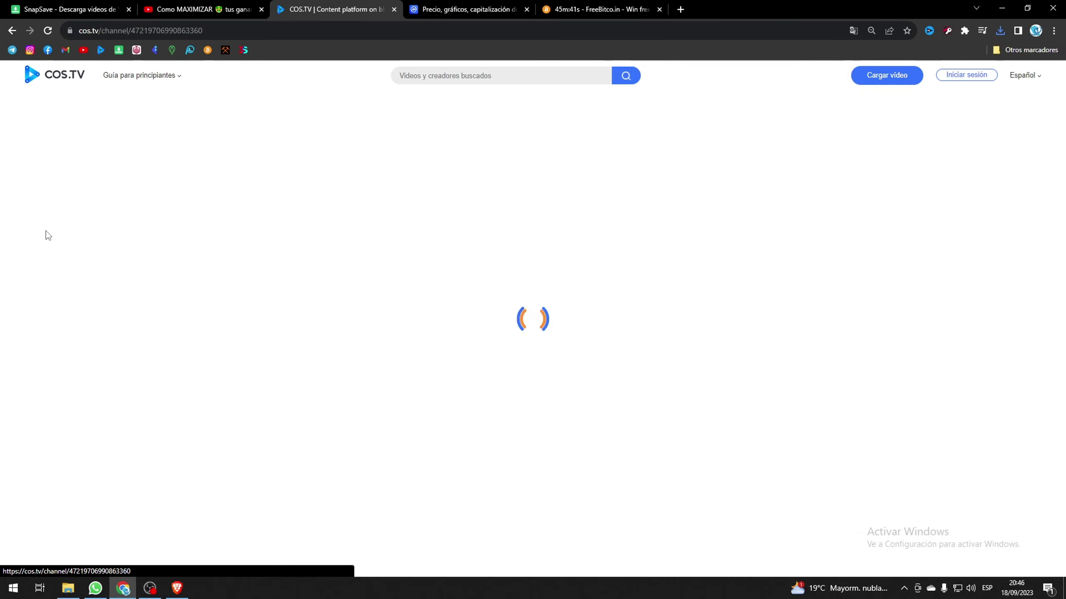
left_click(905, 80)
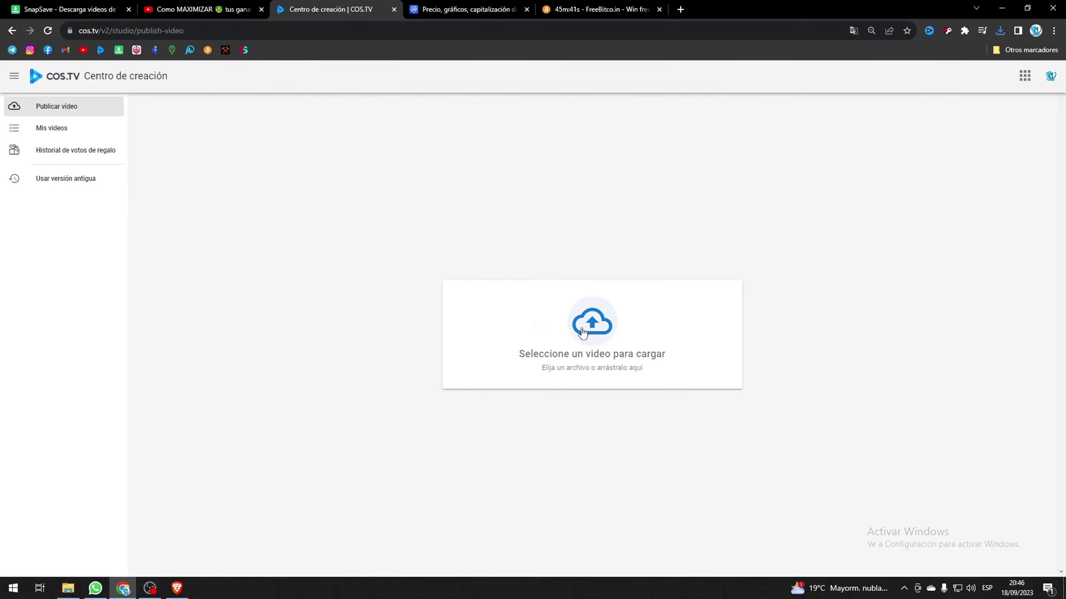
Upload the downloaded SnapSave file "Como MAXIMIZAR tus ganancias de BITCOIN" to COS.TV
left_click(594, 340)
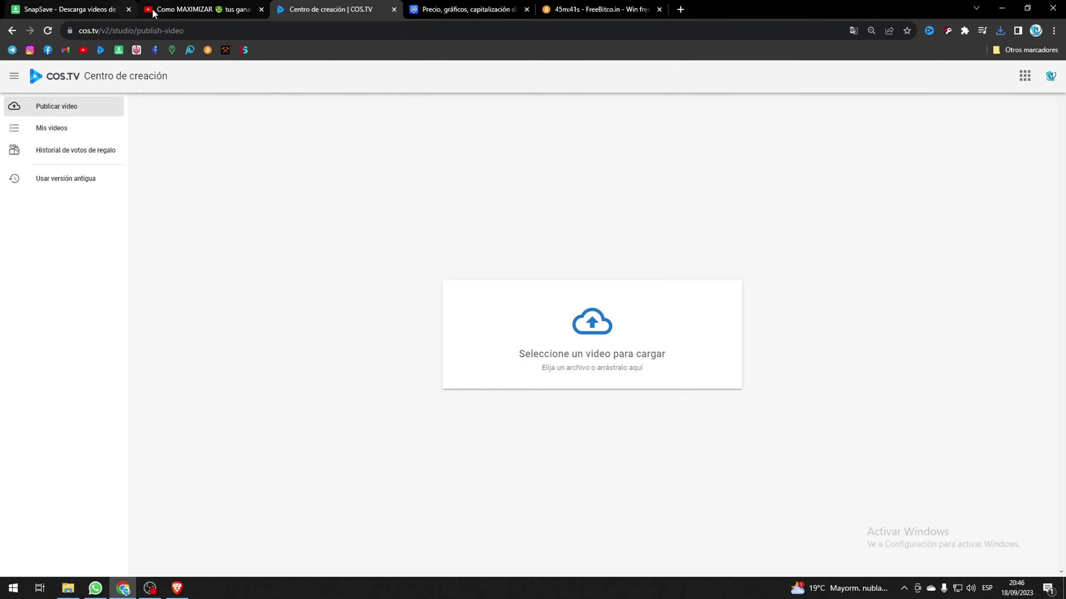
left_click(153, 10)
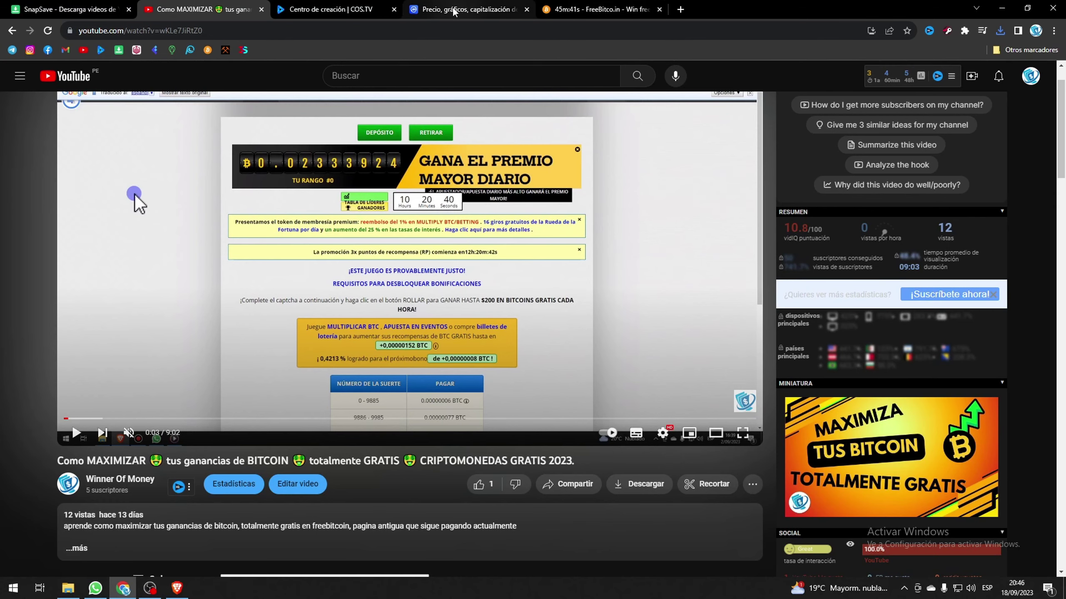
left_click(357, 10)
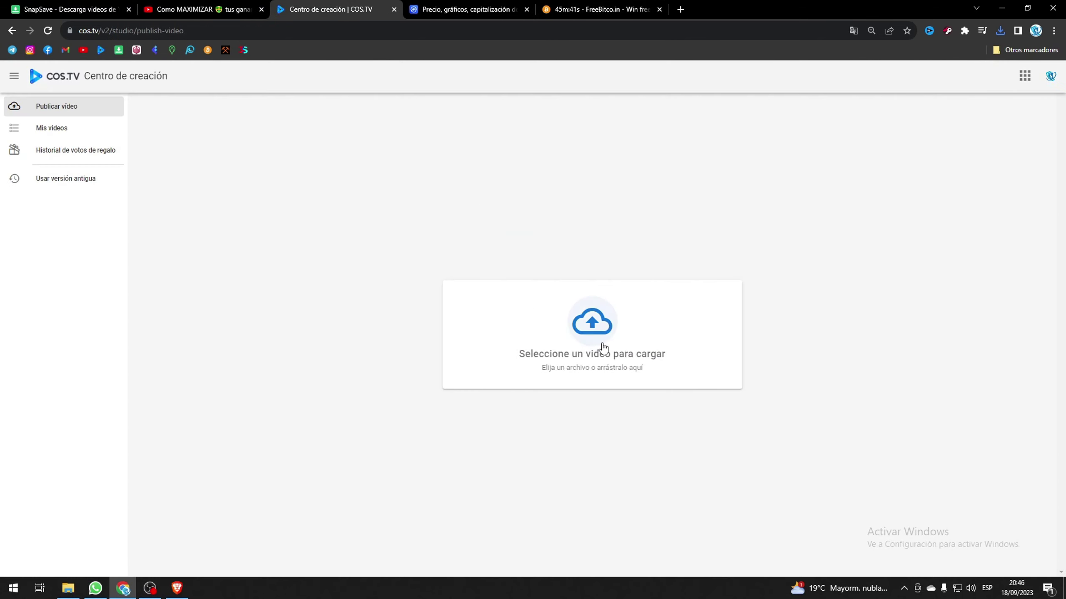
left_click(587, 316)
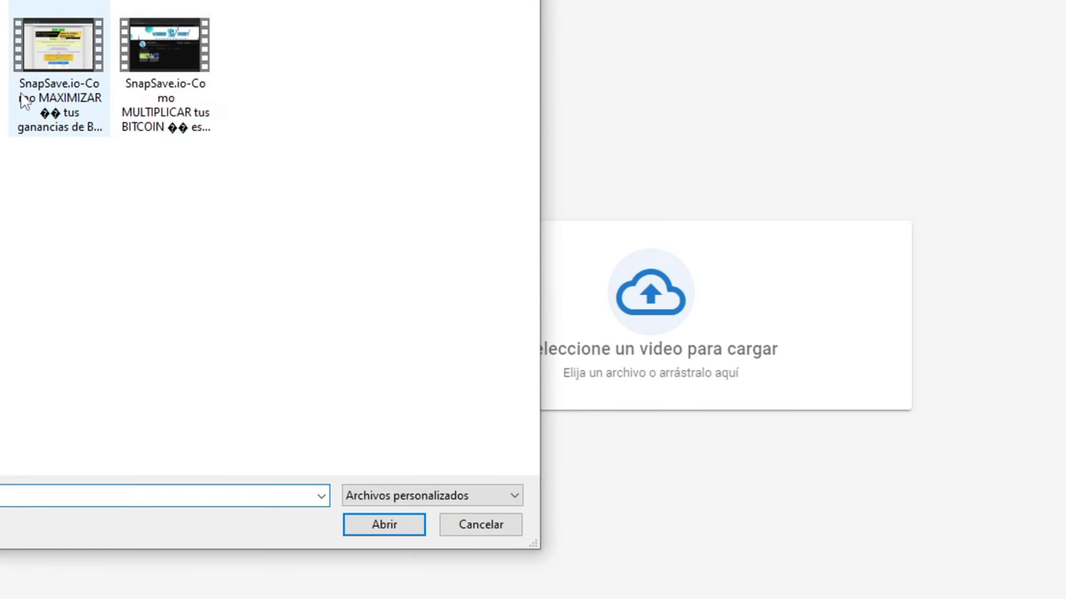
left_click(74, 61)
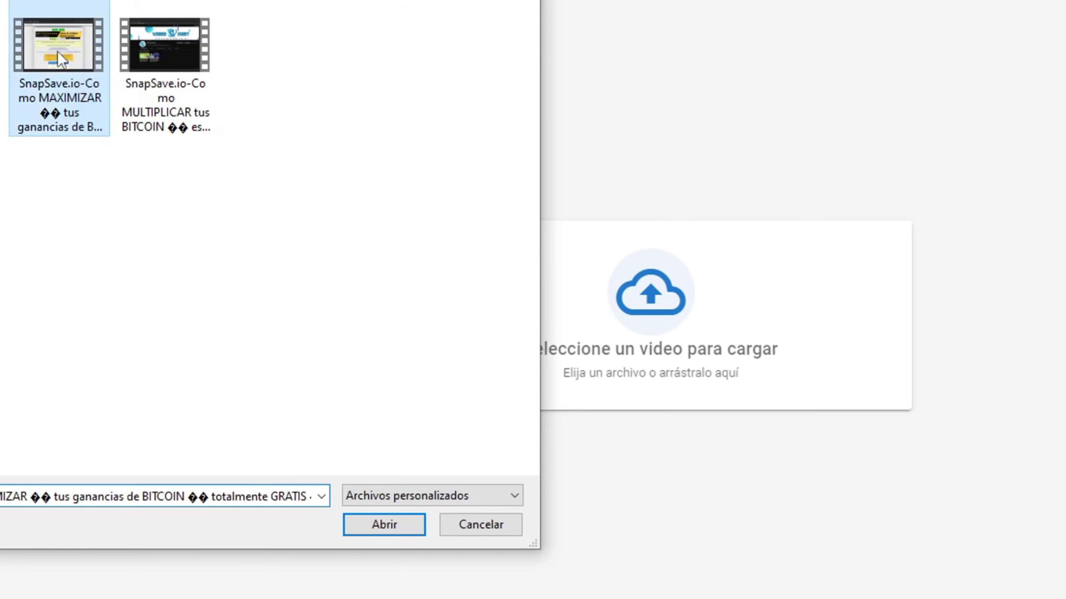
left_click(388, 527)
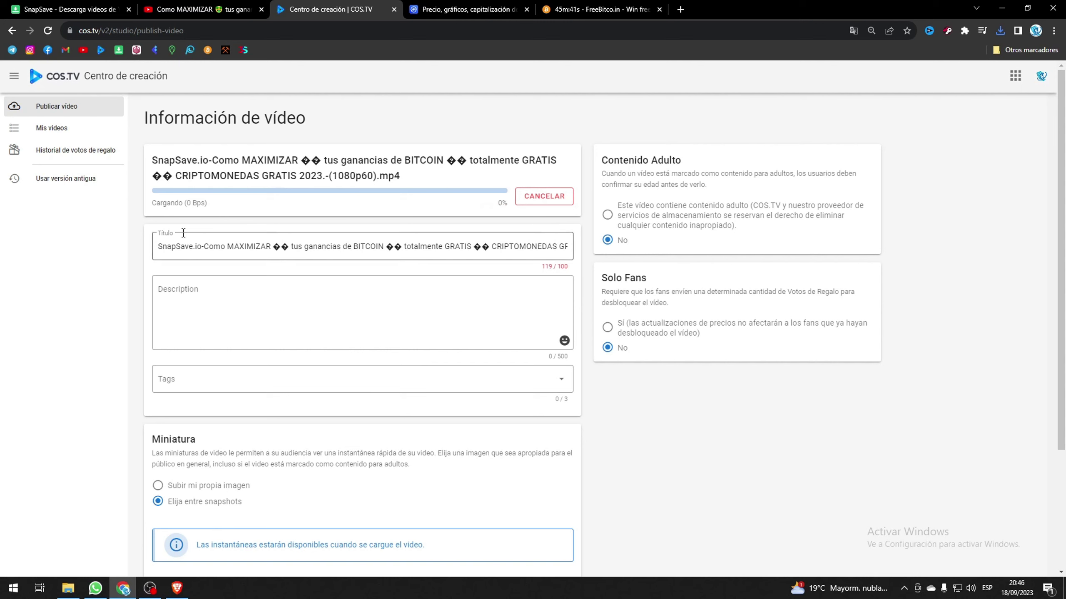
Replace the upload's title with the one copied from YouTube, "Como MAXIMIZAR tus ganancias de BITCOIN totalmente GRATIS CRIPTOMONEDAS GRATIS 2023."
left_click_drag(158, 246, 632, 273)
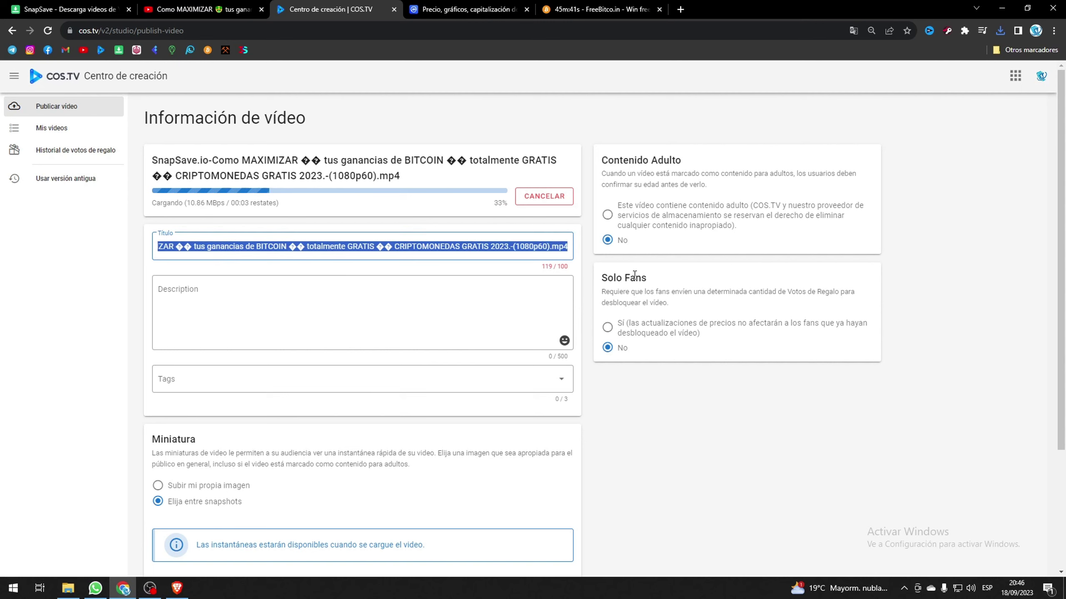
key("BackSpace")
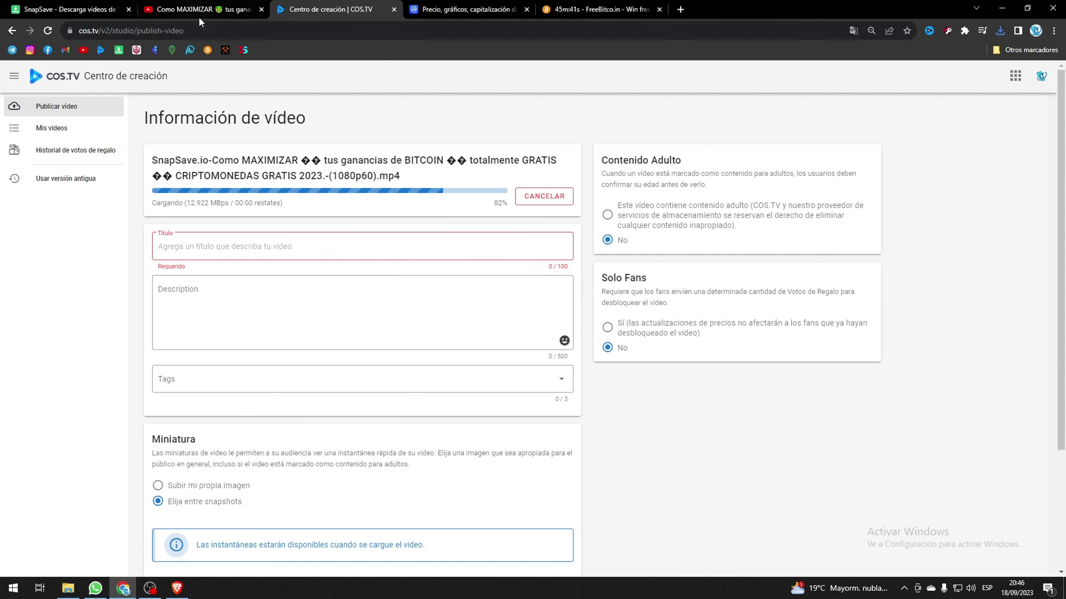
left_click(201, 9)
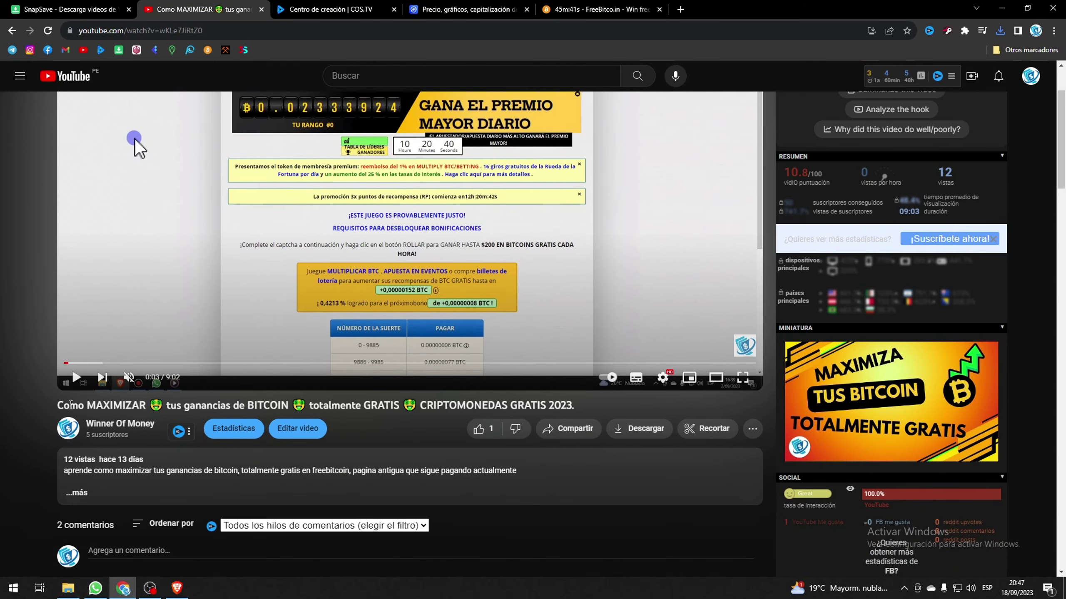
right_click(581, 410)
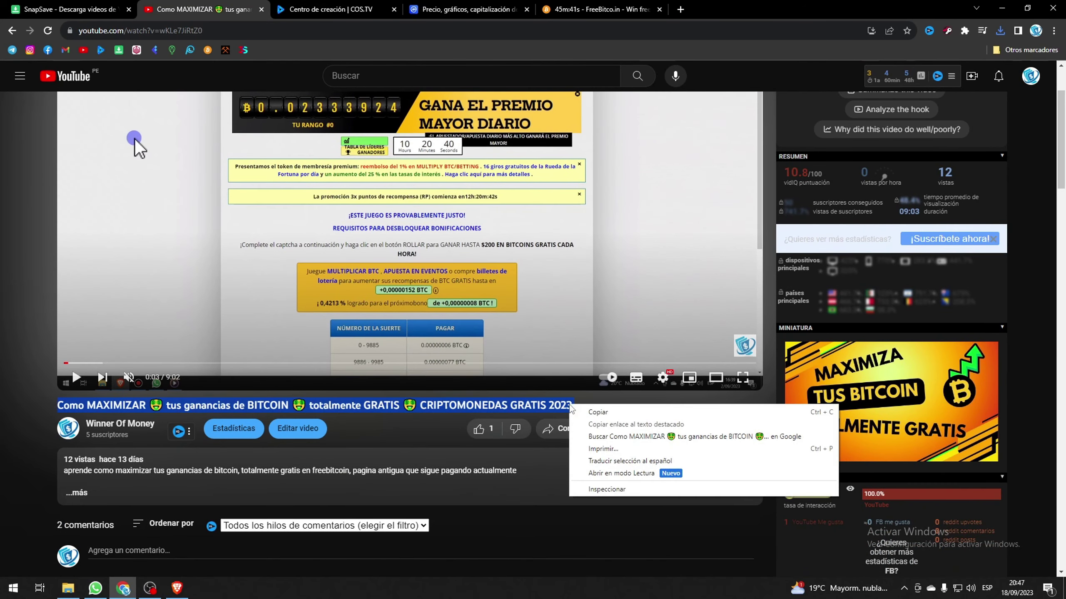
left_click(592, 413)
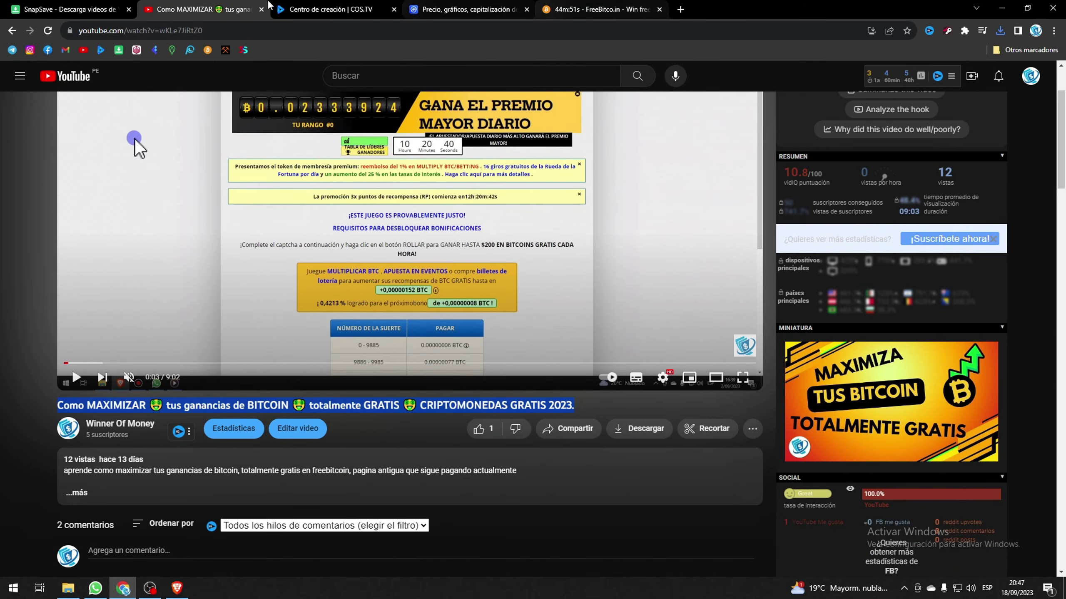
left_click(313, 9)
right_click(230, 248)
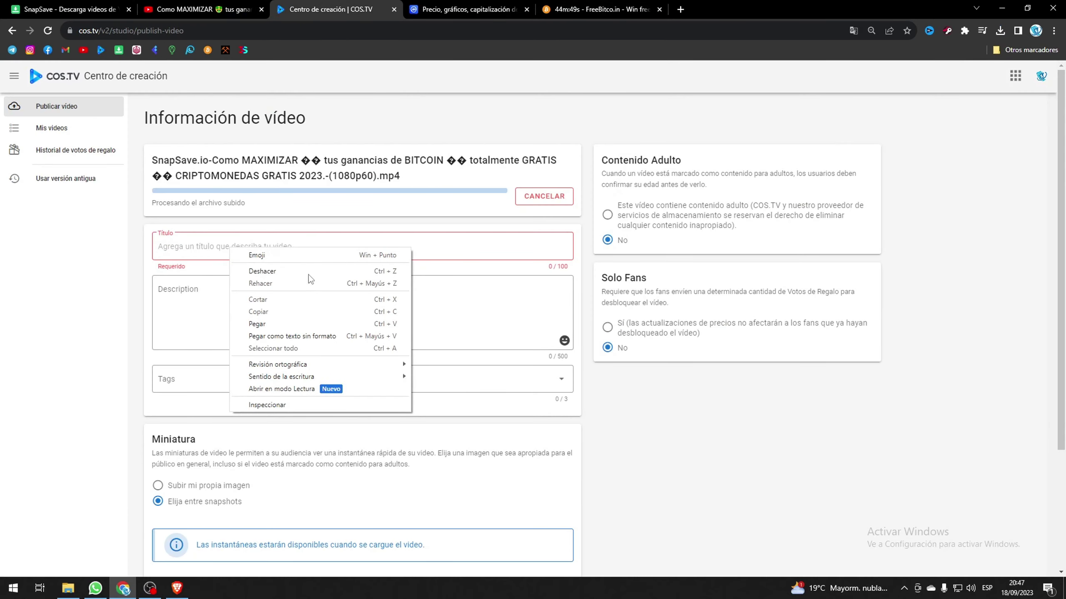
left_click(276, 326)
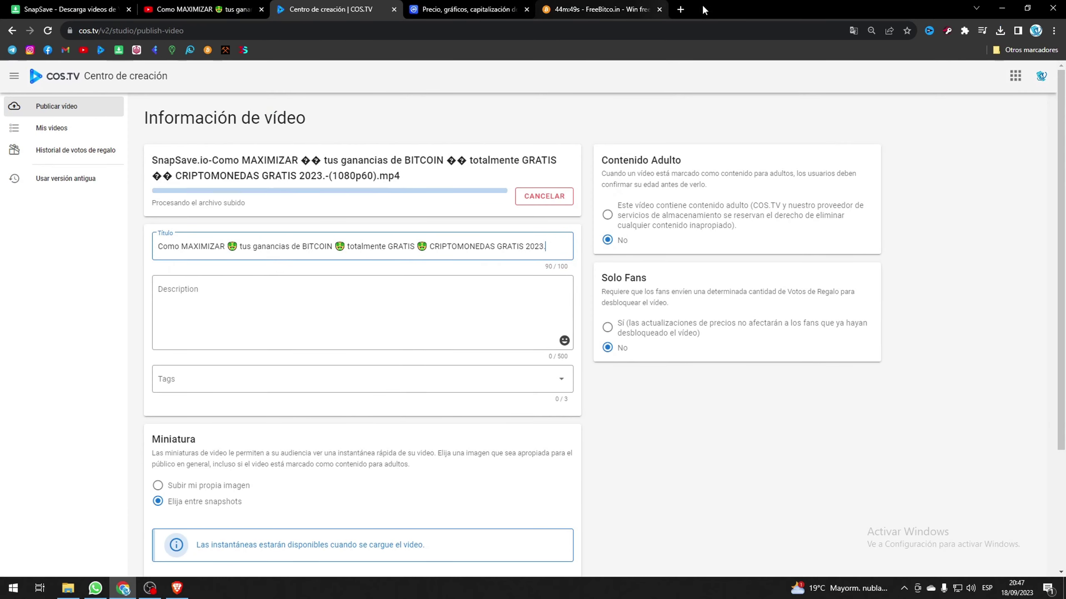
Copy the YouTube video's description from "aprende como maximizar" through the emoji below "gracias por ver el video"
left_click(184, 11)
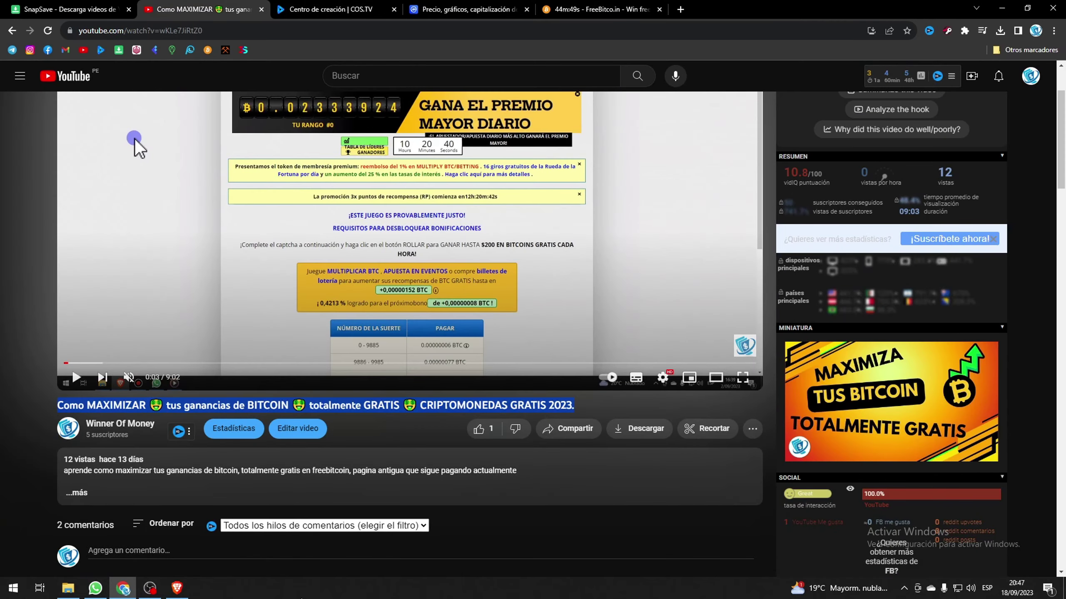
scroll(82, 384, "down", 2)
scroll(95, 300, "down", 2)
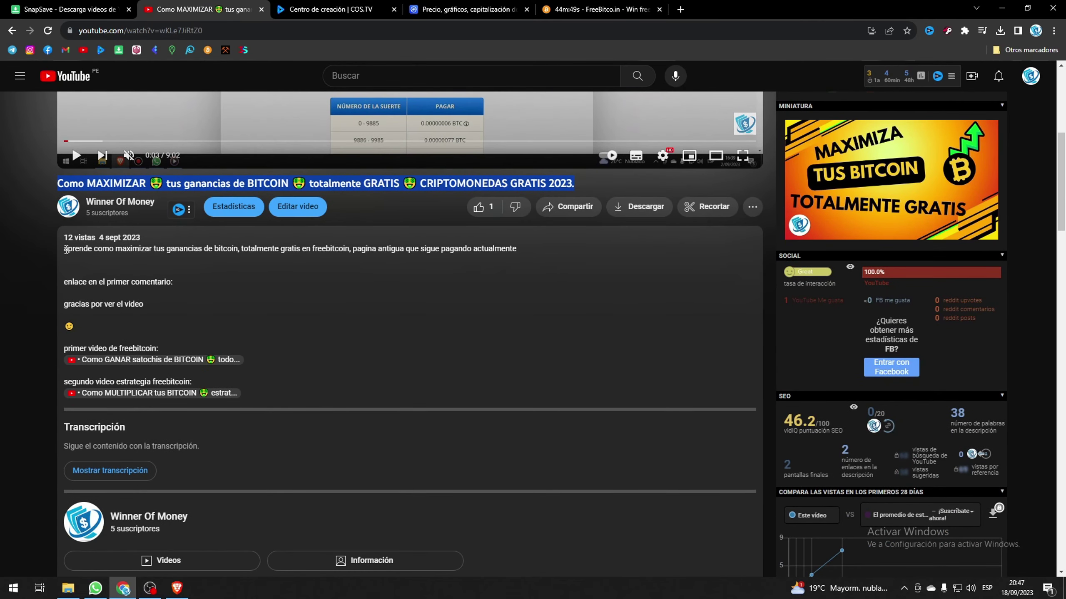
left_click_drag(66, 250, 74, 328)
right_click(74, 328)
left_click(108, 334)
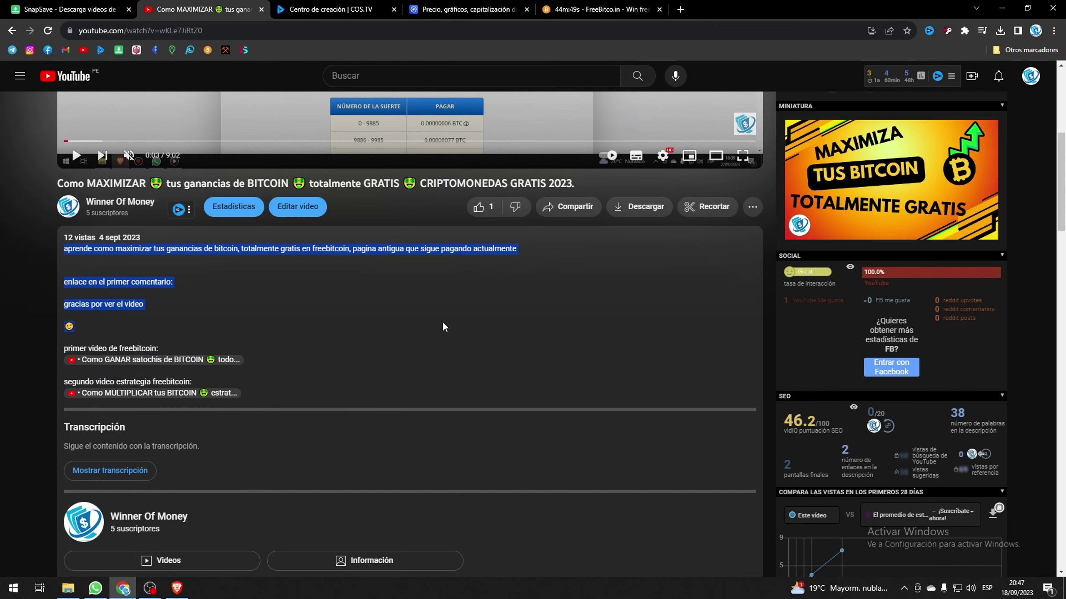
Paste the copied YouTube description into the COS.TV video's description
left_click(331, 9)
left_click(224, 286)
right_click(223, 287)
left_click(262, 359)
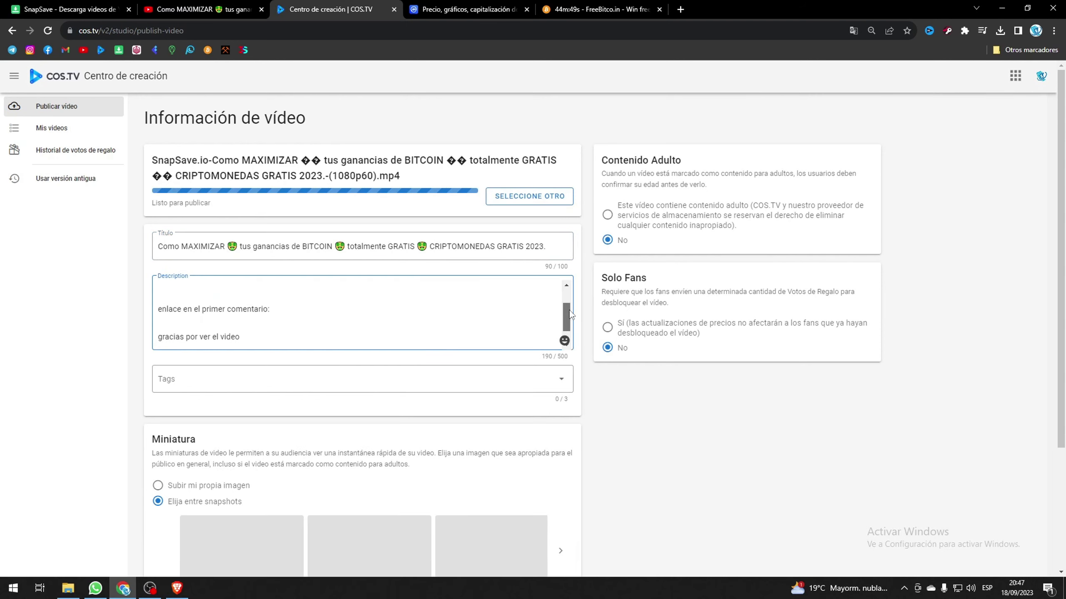
key("ctrl+v")
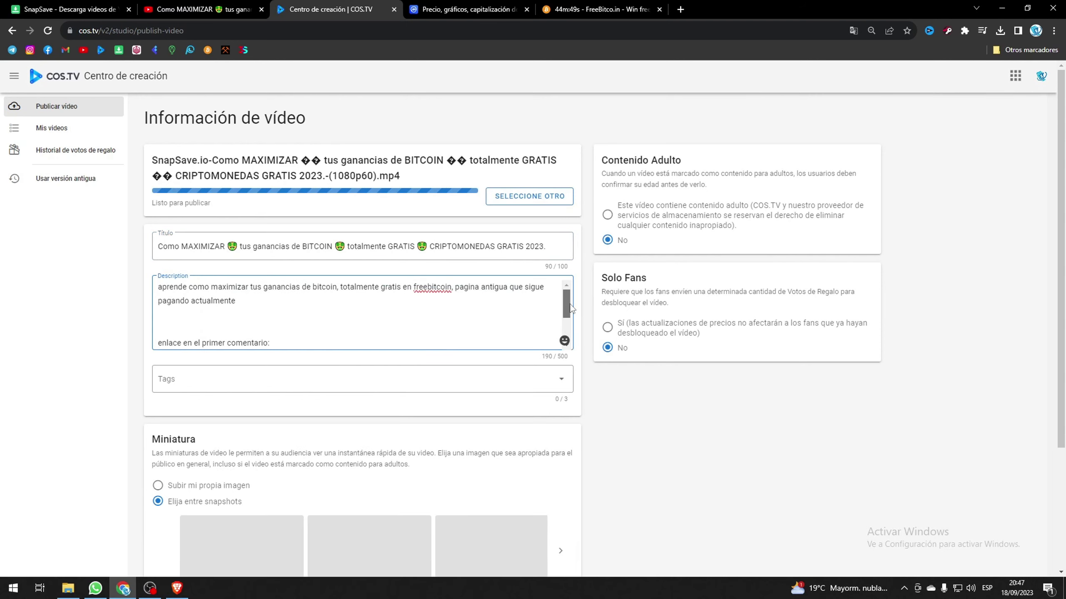
Add the Blockchain tag to the COS.TV video
left_click(560, 380)
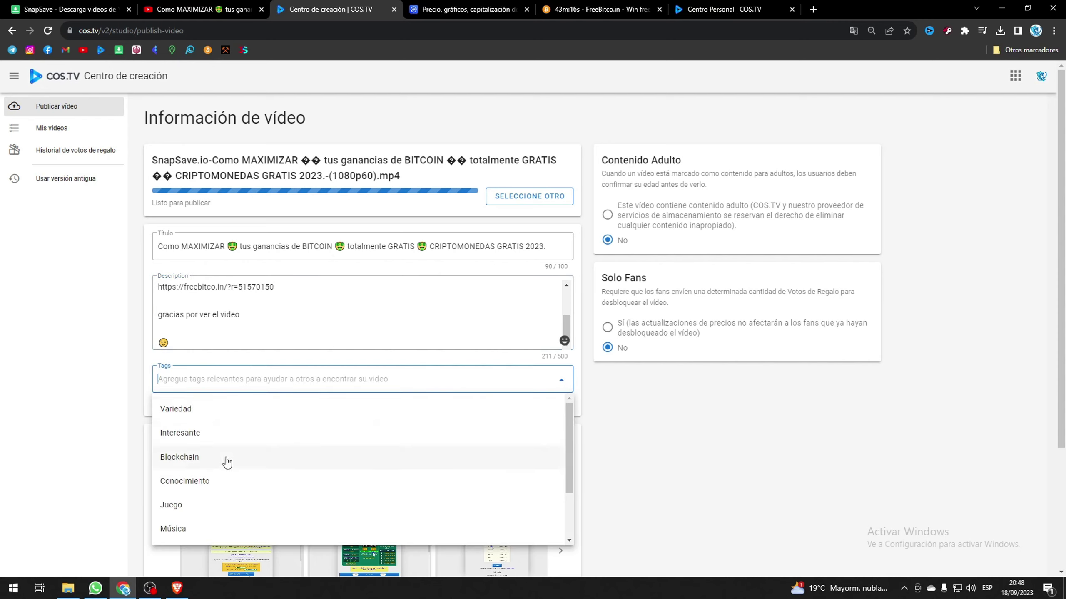
left_click(210, 462)
left_click(562, 385)
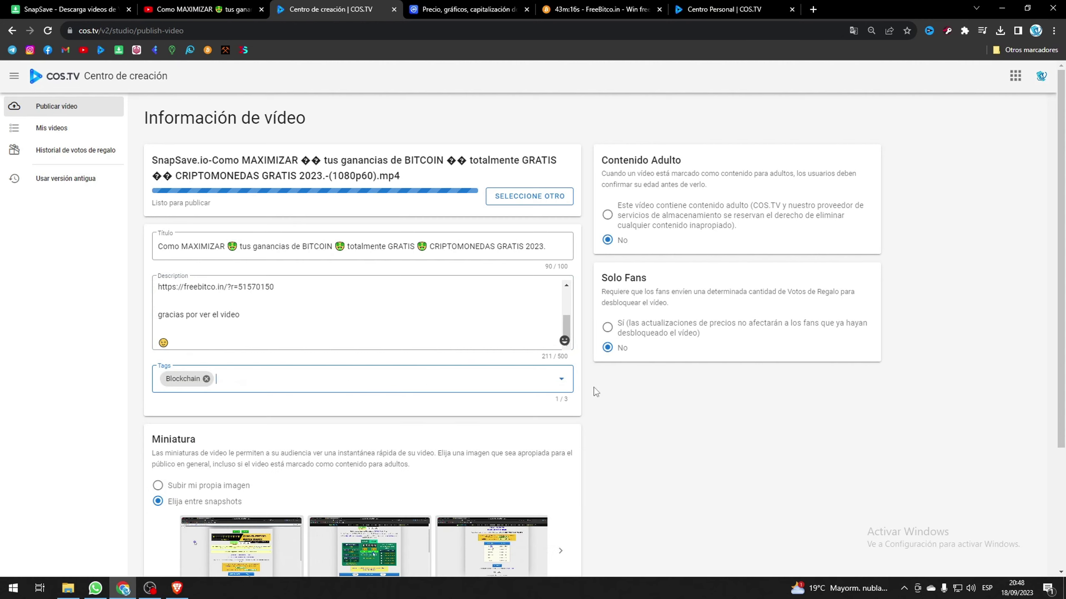
Add the Conocimiento and Interesante tags to the COS.TV video
left_click(568, 381)
left_click(230, 462)
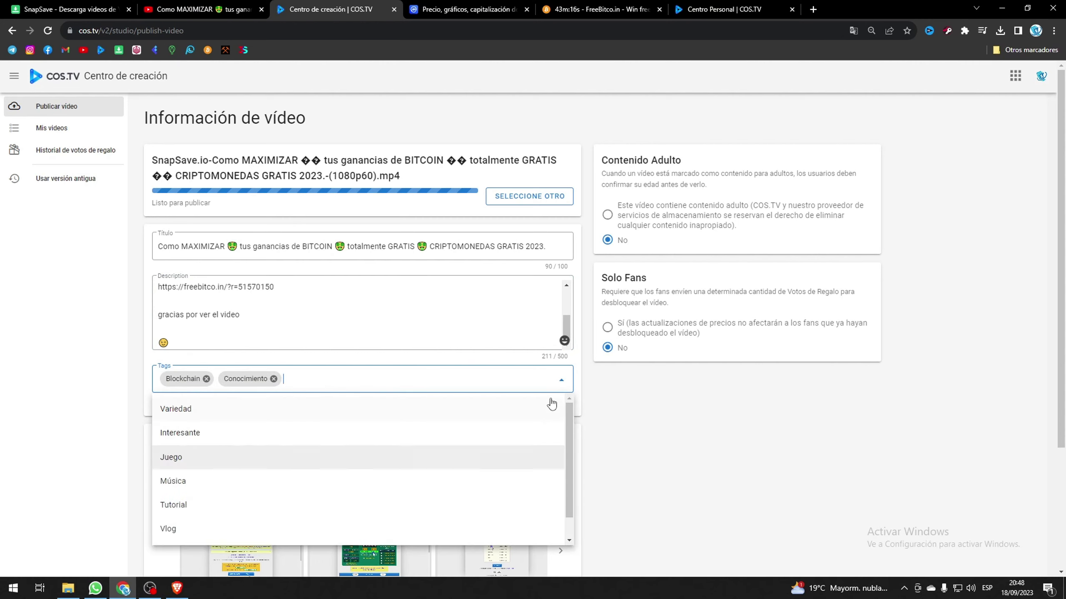
left_click(561, 382)
left_click(561, 380)
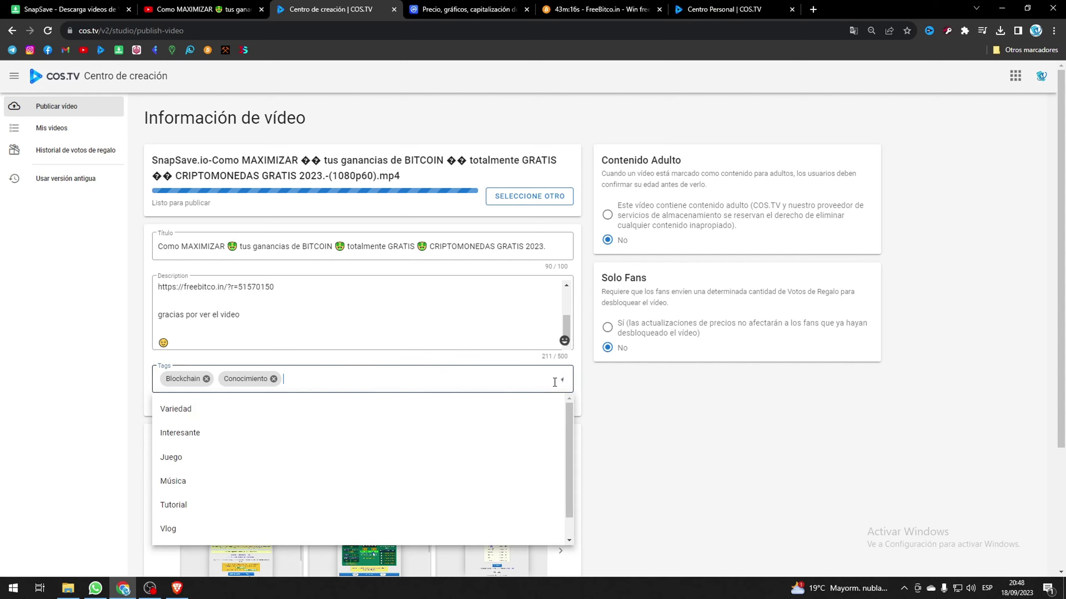
left_click(193, 434)
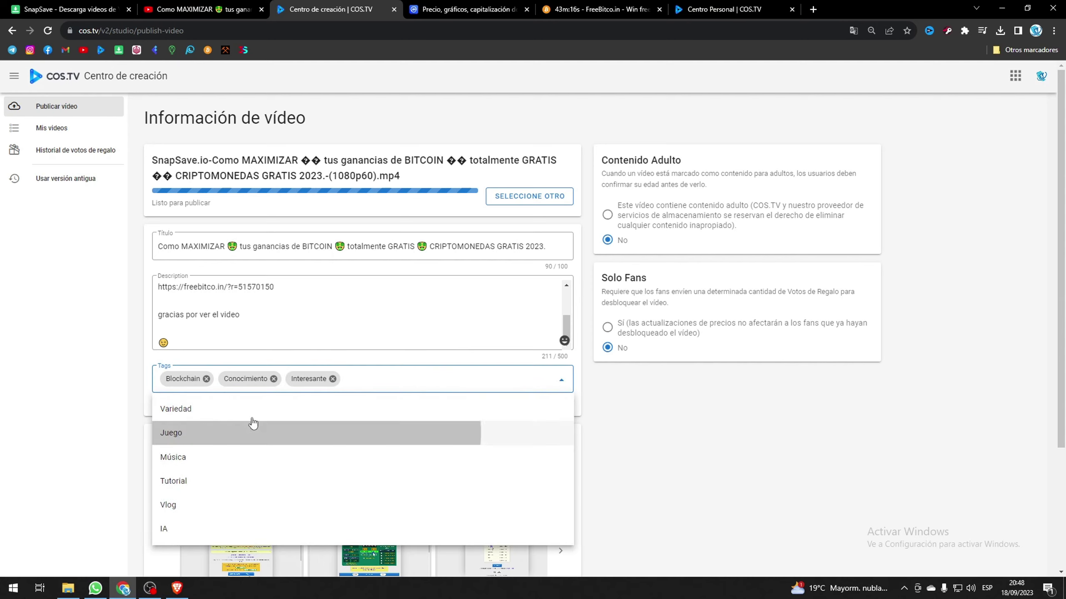
left_click(617, 423)
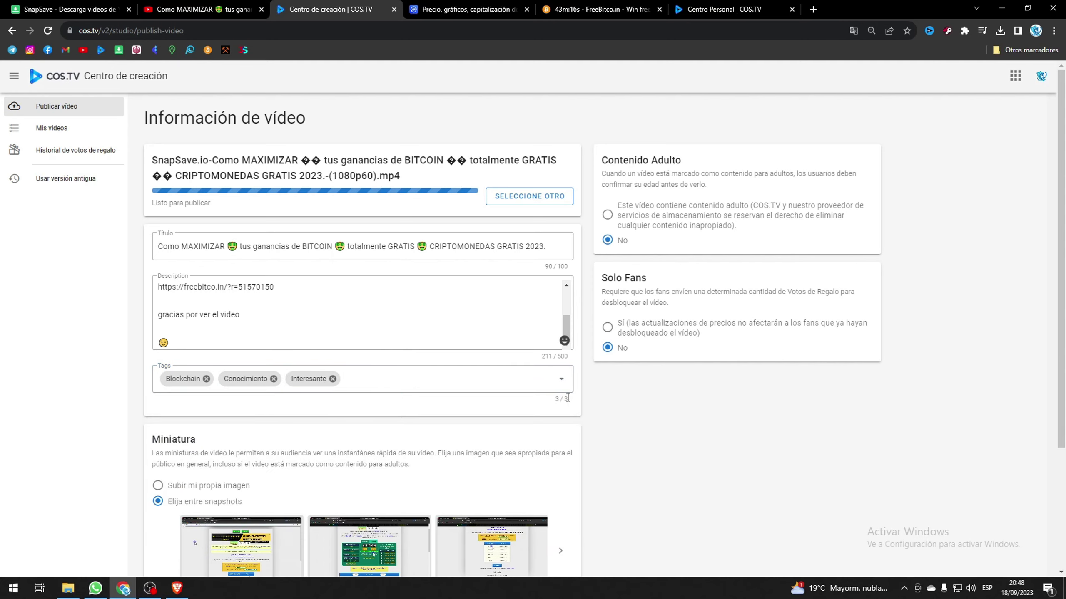
Switch to YouTube and open the details of the "Como MAXIMIZAR tus ganancias de BITCOIN" video in YouTube Studio
scroll(243, 386, "down", 2)
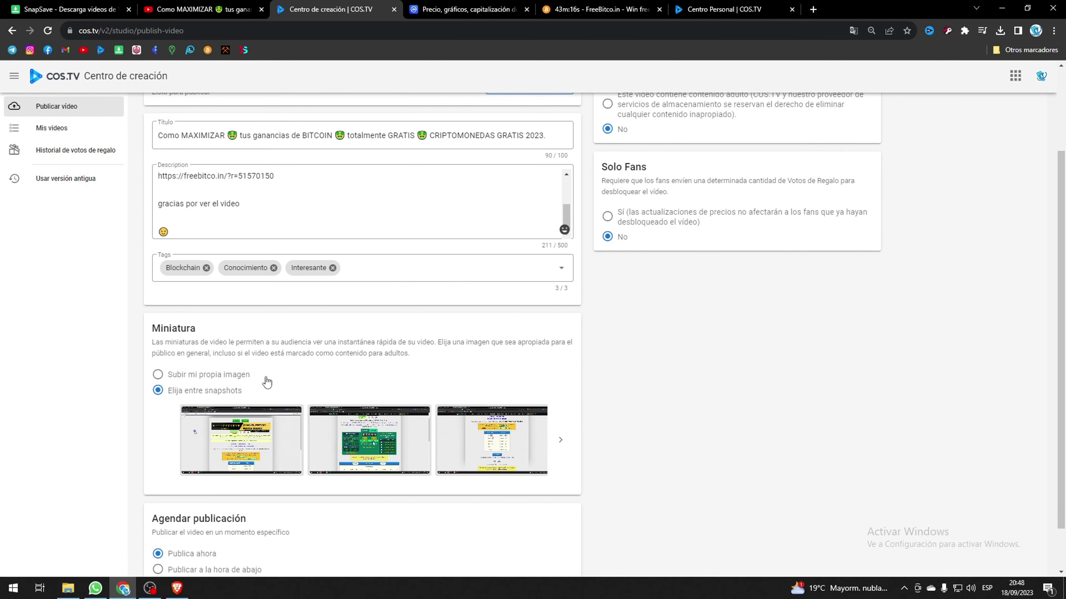
left_click(202, 10)
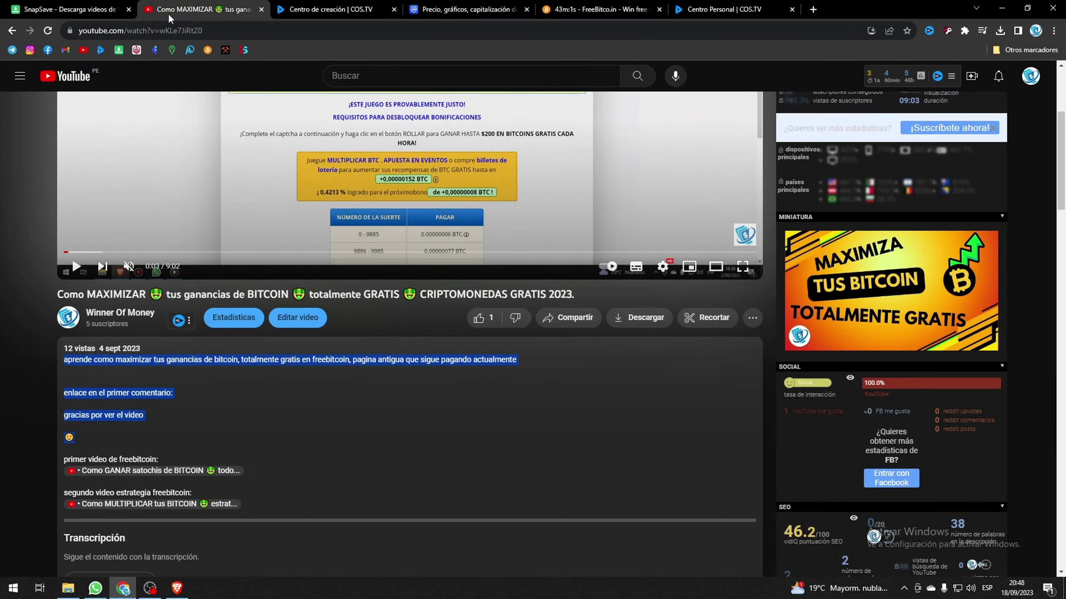
left_click(1031, 79)
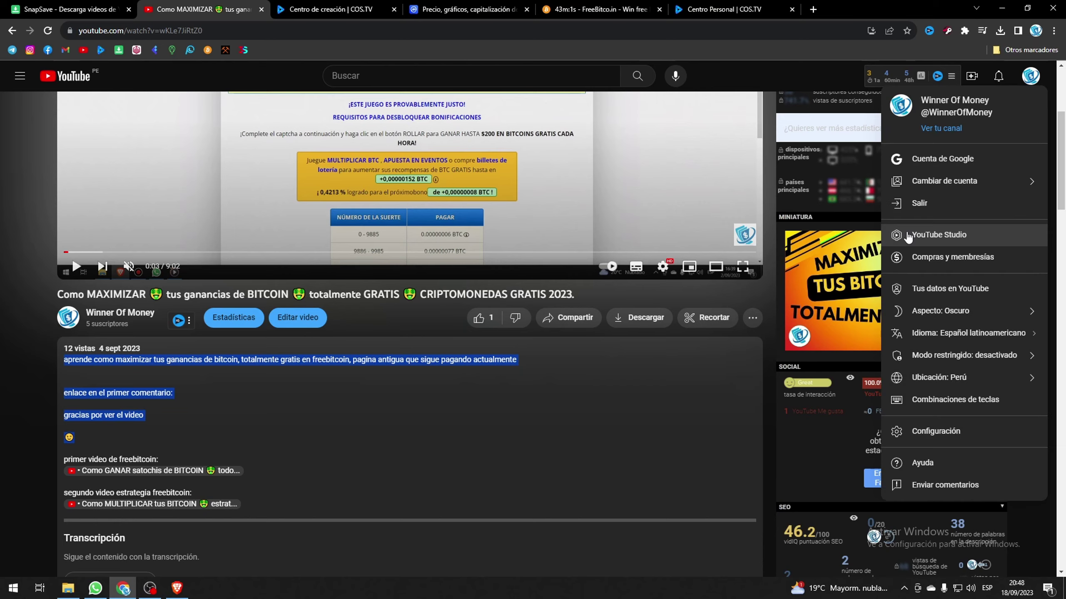
left_click(934, 238)
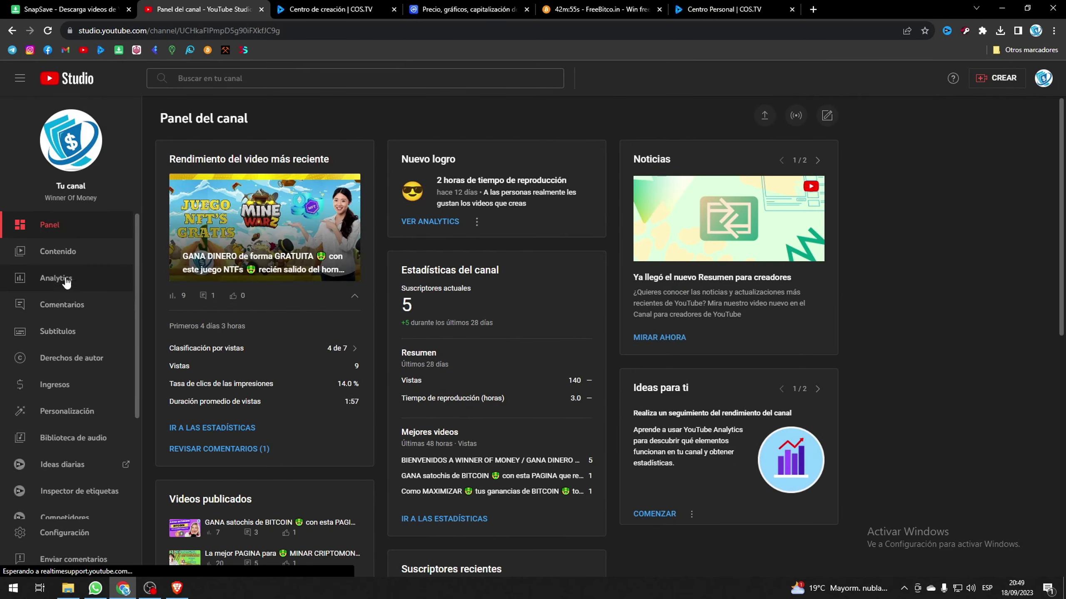
left_click(66, 253)
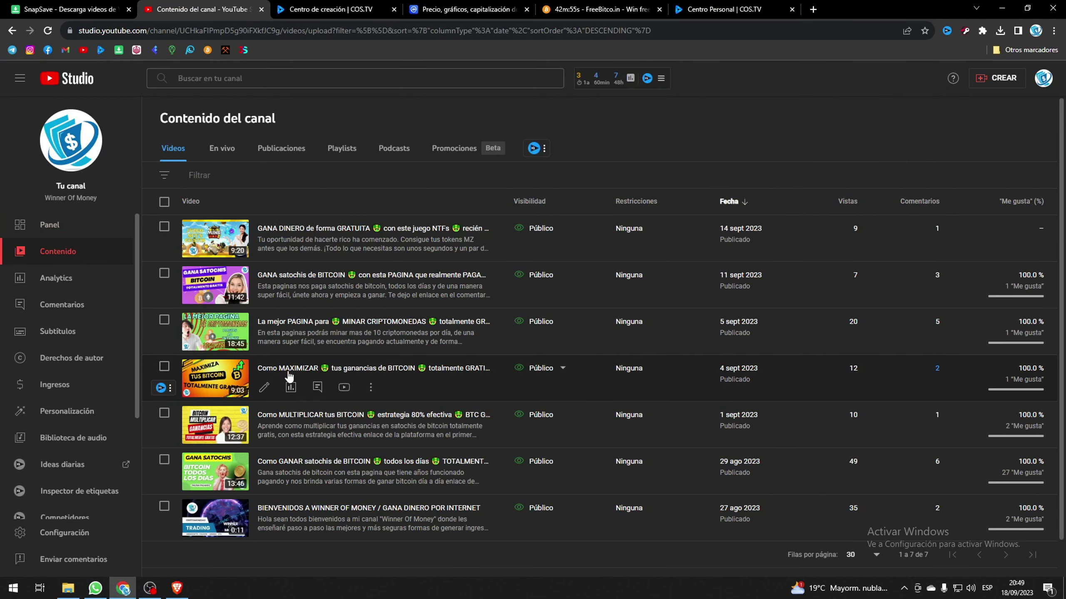
left_click(285, 375)
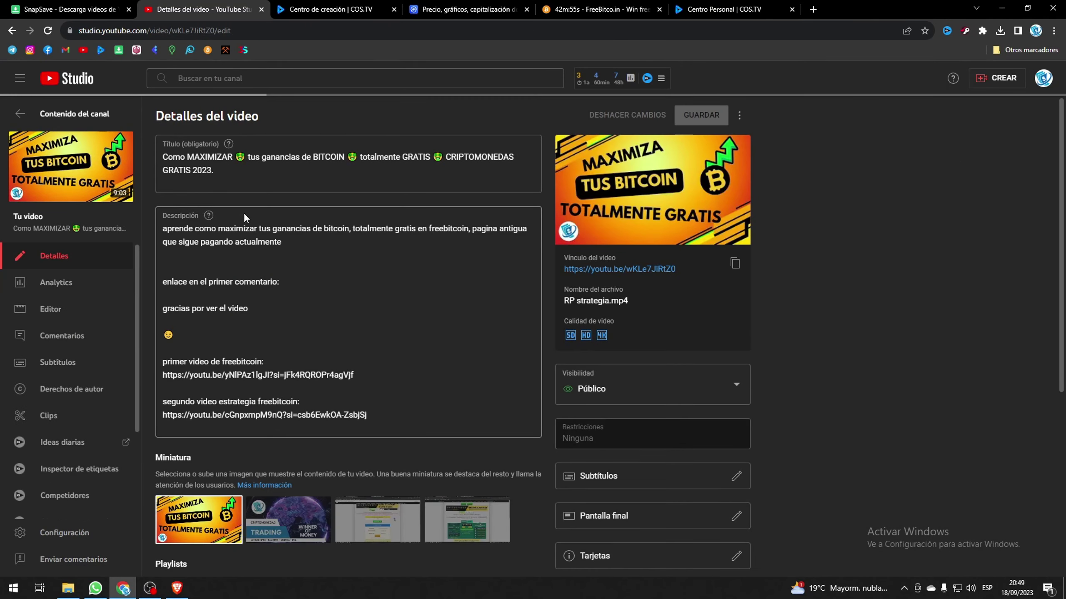
Download the current thumbnail image of the YouTube video
scroll(327, 446, "down", 5)
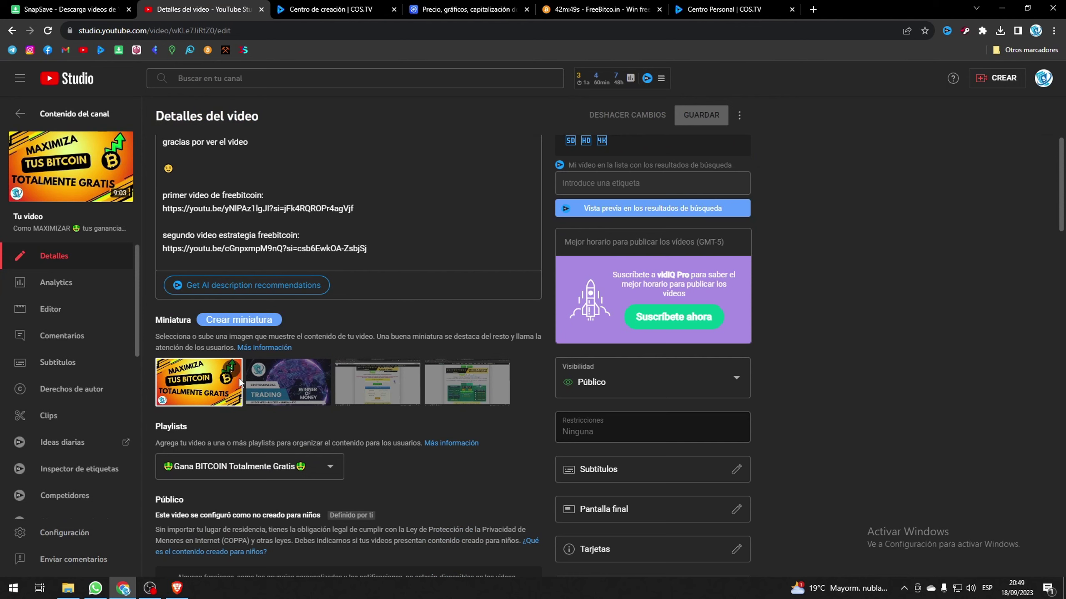
left_click(234, 375)
left_click(268, 391)
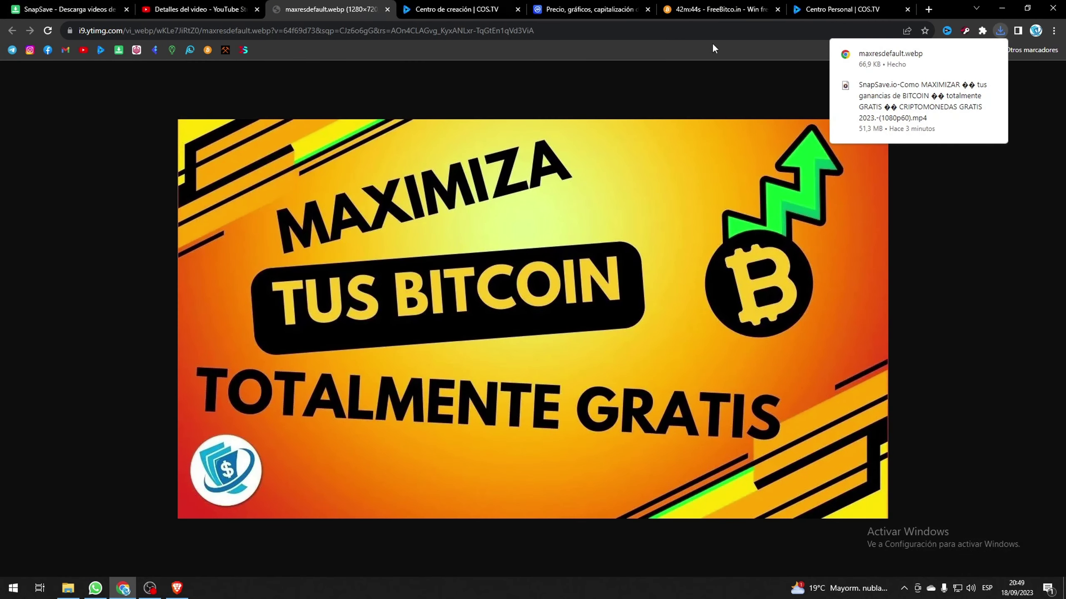
Return to the COS.TV upload and set the maxresdefault image as its custom thumbnail, accepting the full crop
left_click(424, 12)
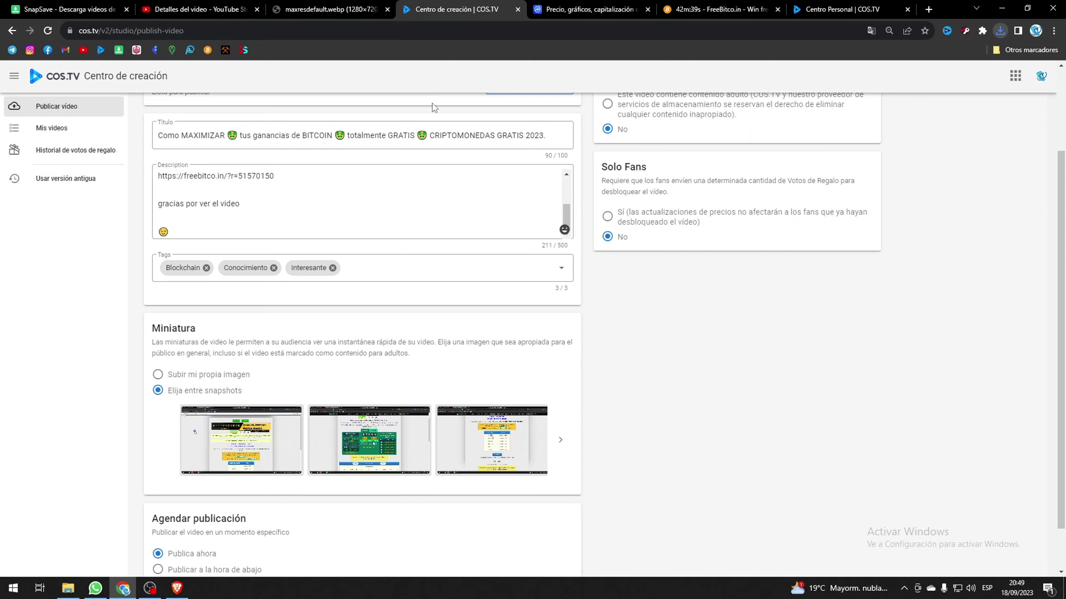
left_click(158, 374)
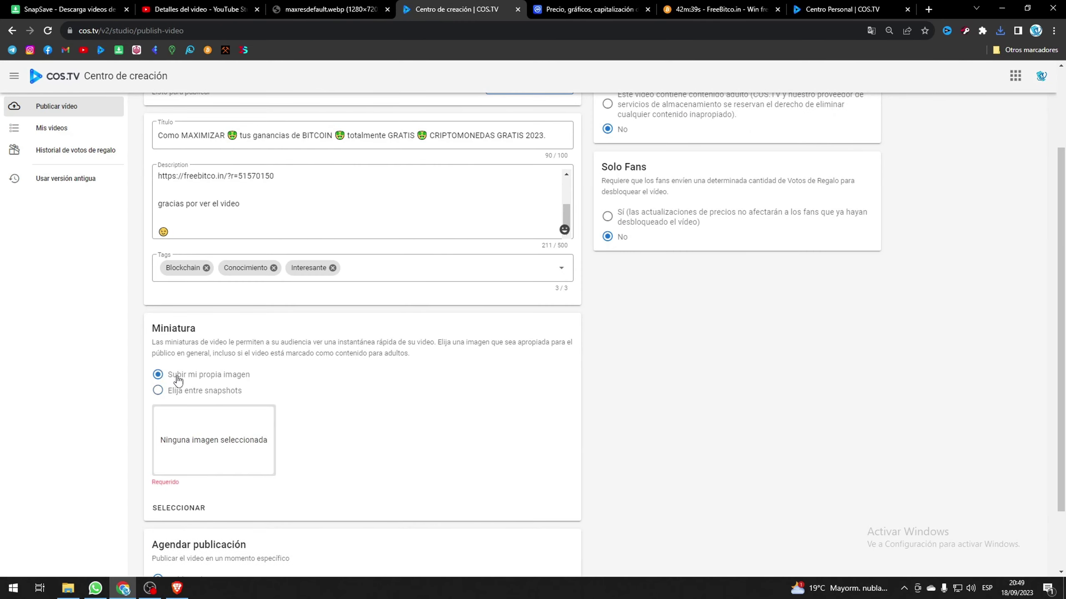
left_click(179, 508)
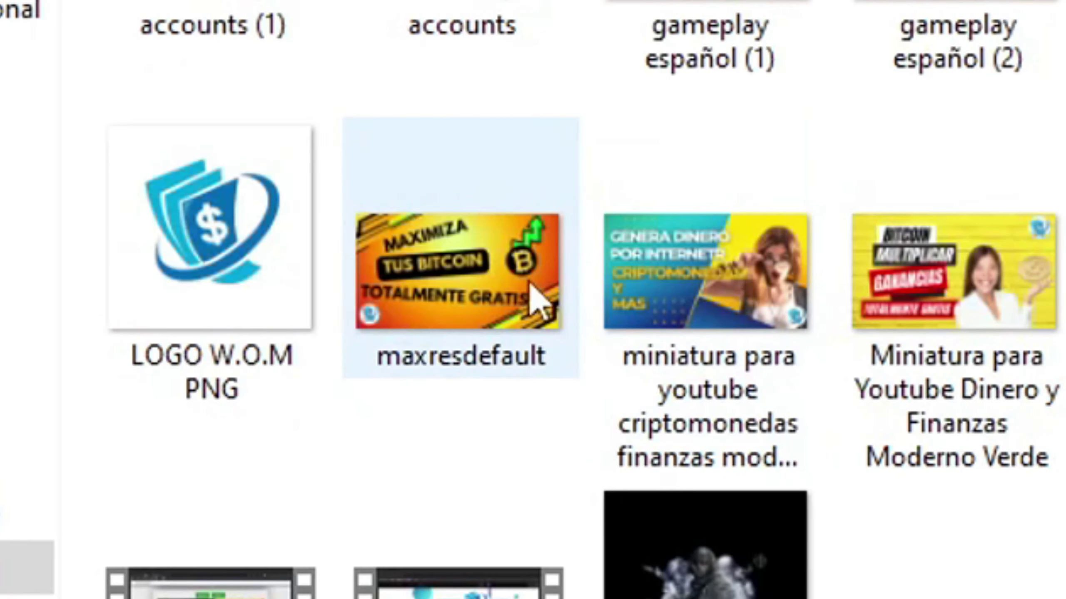
left_click(503, 281)
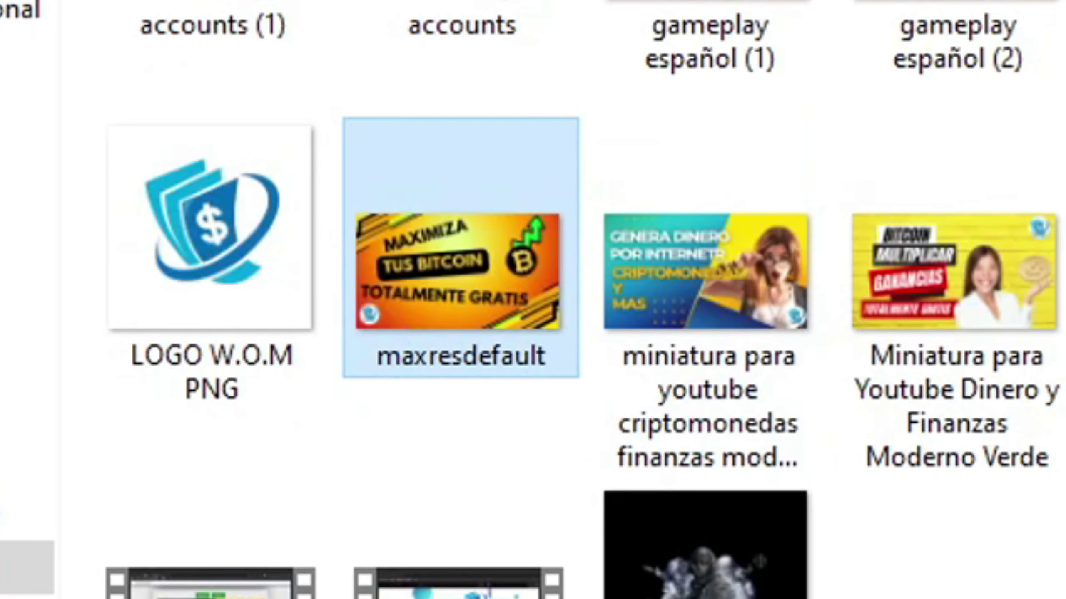
key("Return")
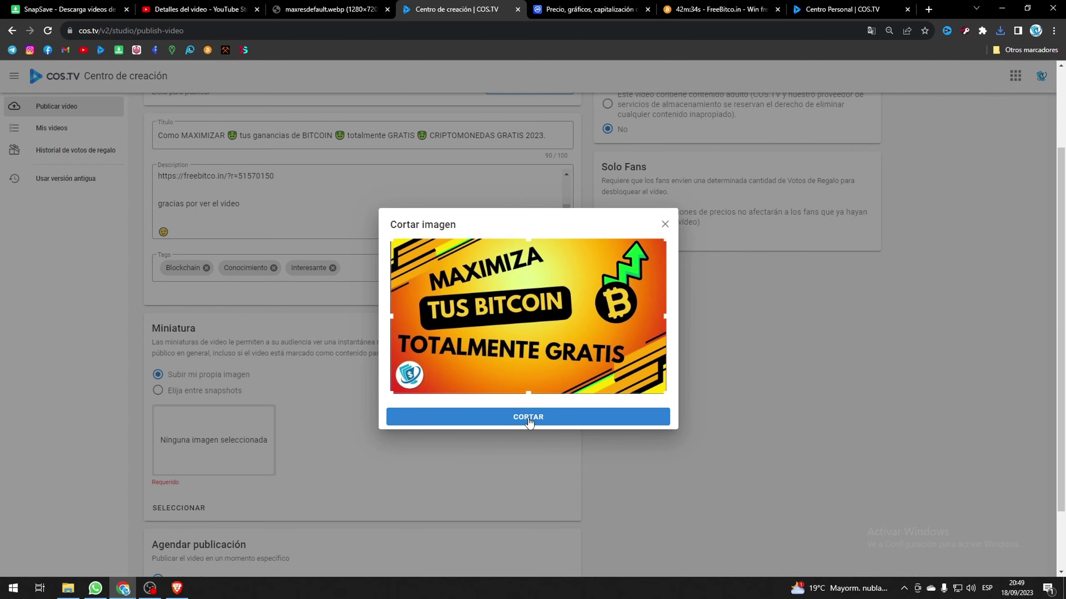
left_click(528, 418)
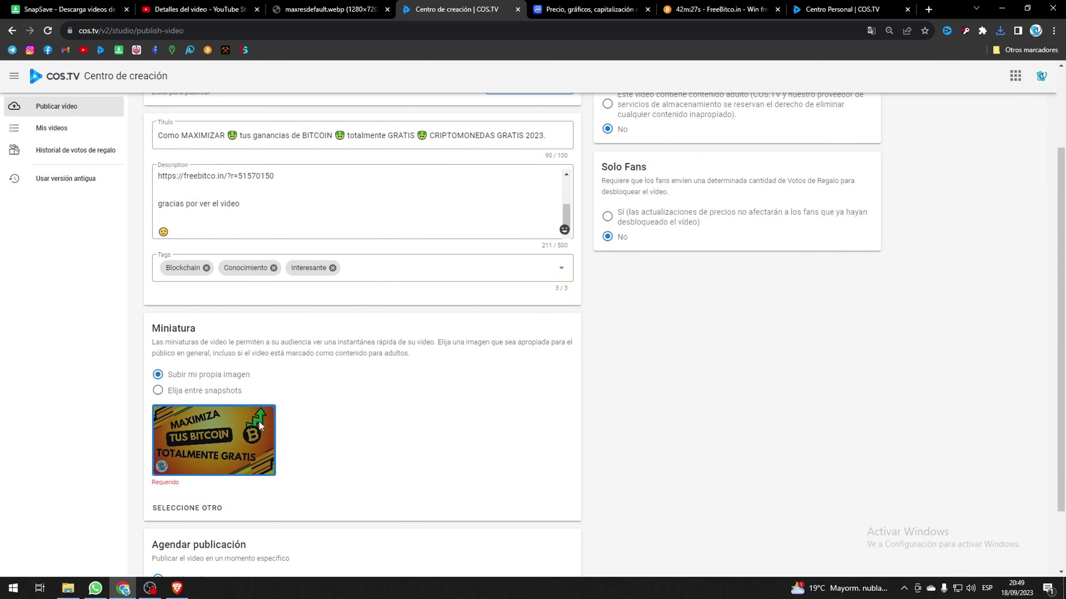
Publish the video on COS.TV immediately and refresh the list of own videos
scroll(259, 422, "down", 2)
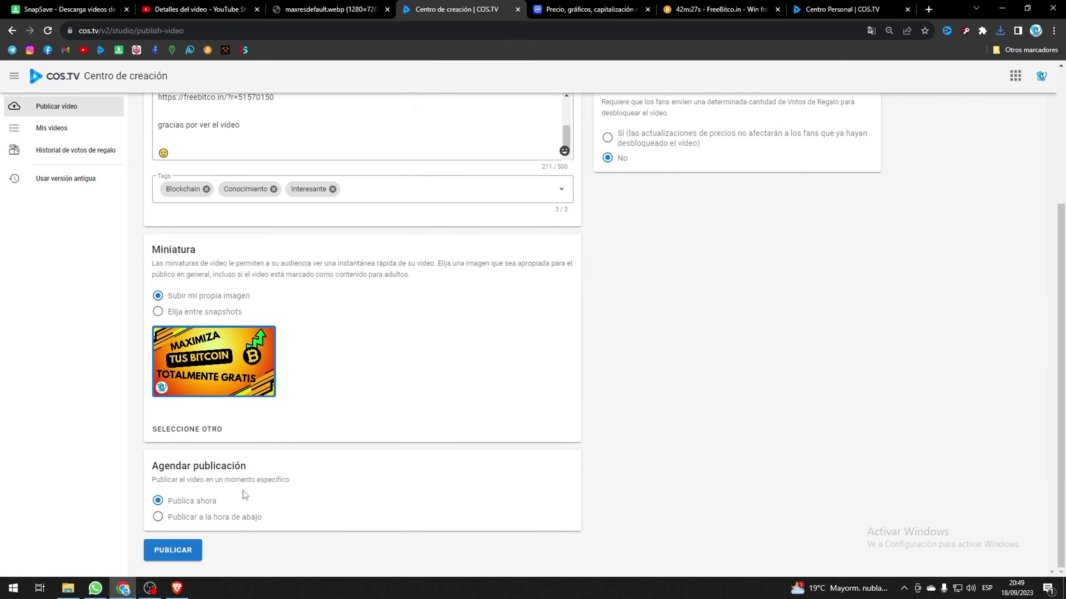
left_click(192, 550)
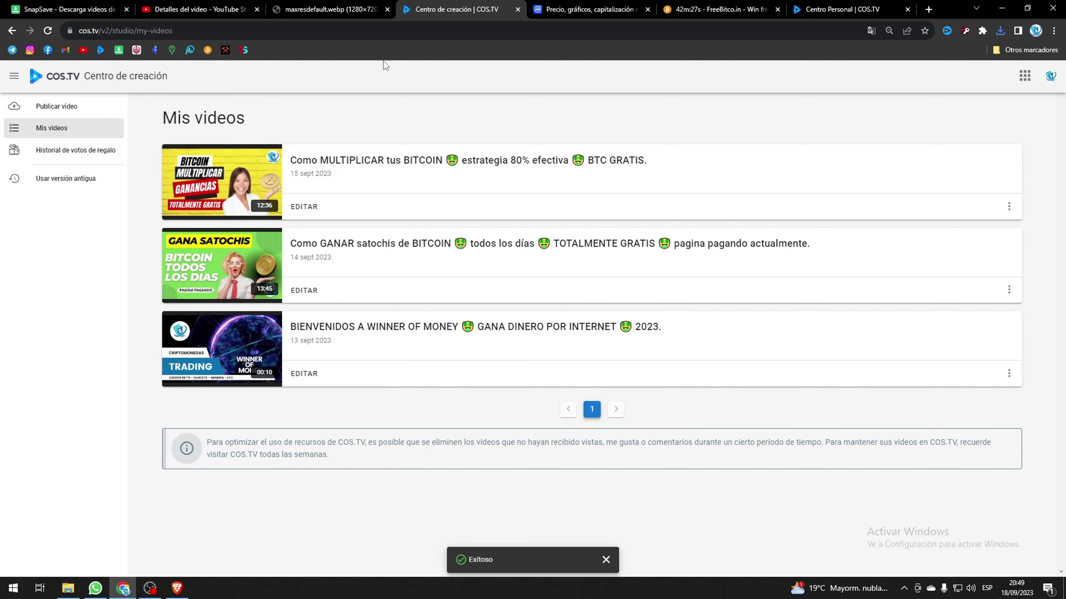
left_click(49, 31)
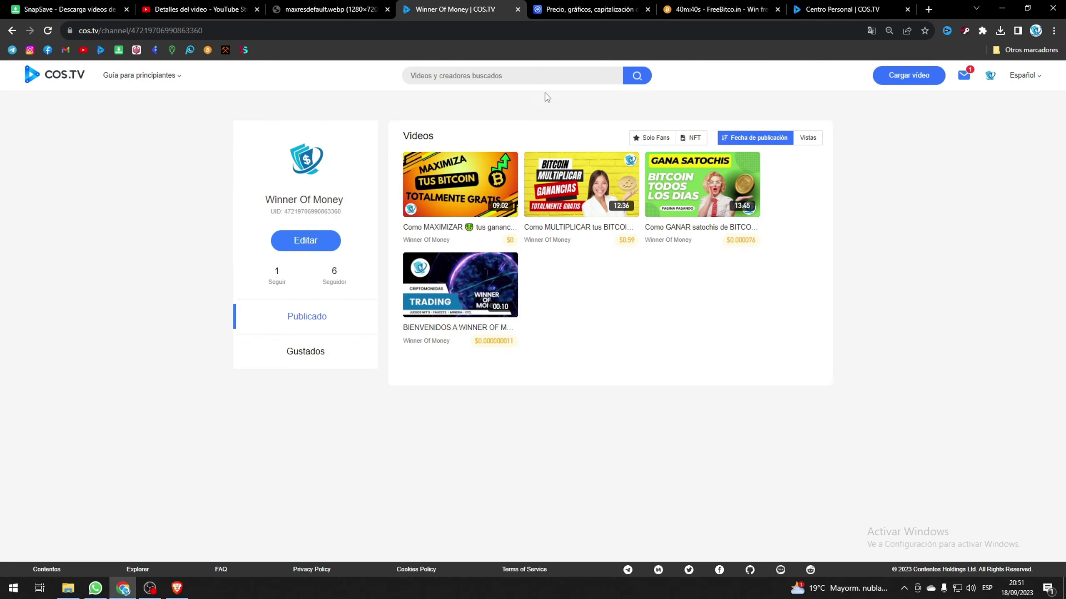
Reload the COS.TV channel page, dismiss the translation prompt and look through the likes and comments in the notification centre
left_click(45, 33)
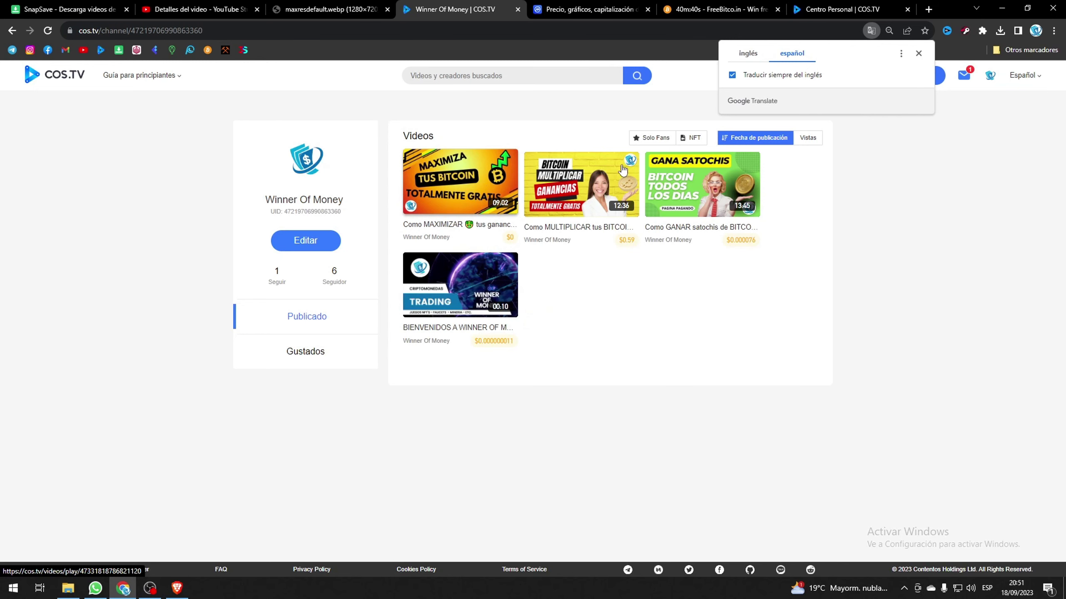
left_click(917, 55)
left_click(964, 74)
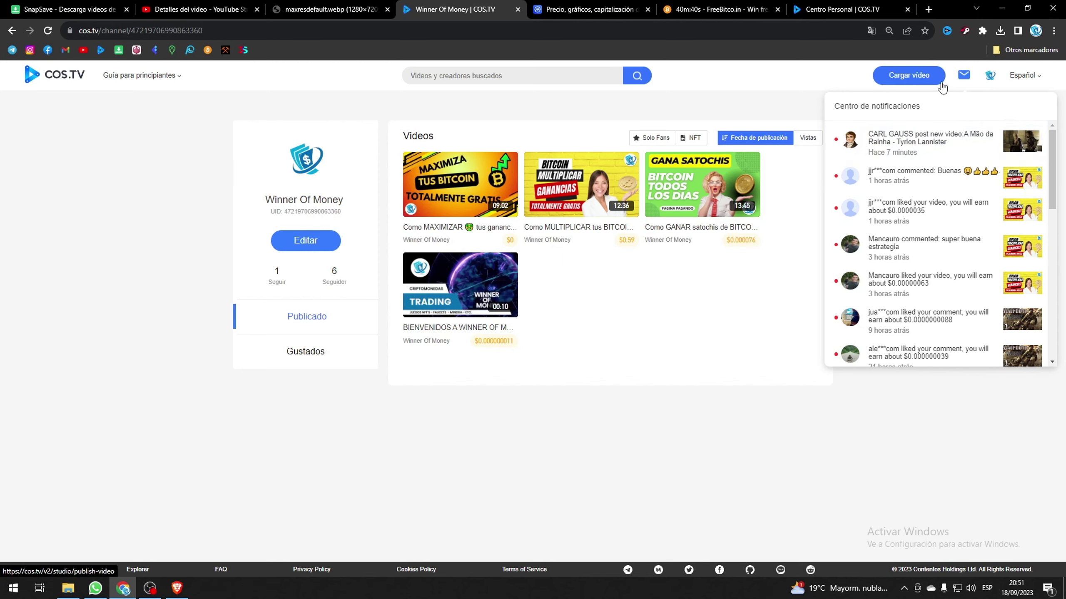
left_click(965, 78)
left_click(964, 77)
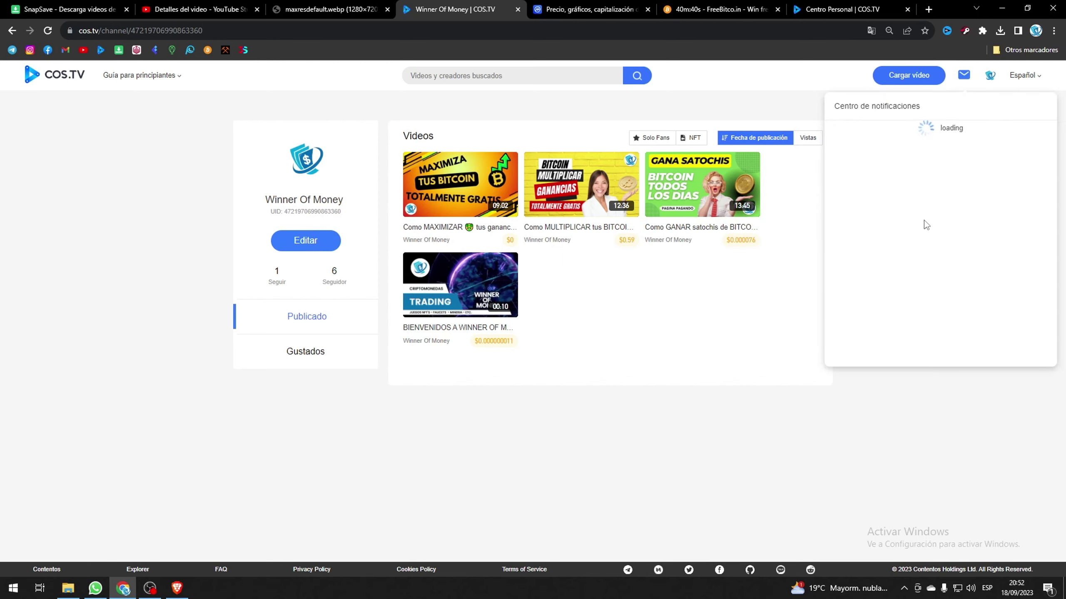
scroll(925, 226, "down", 10)
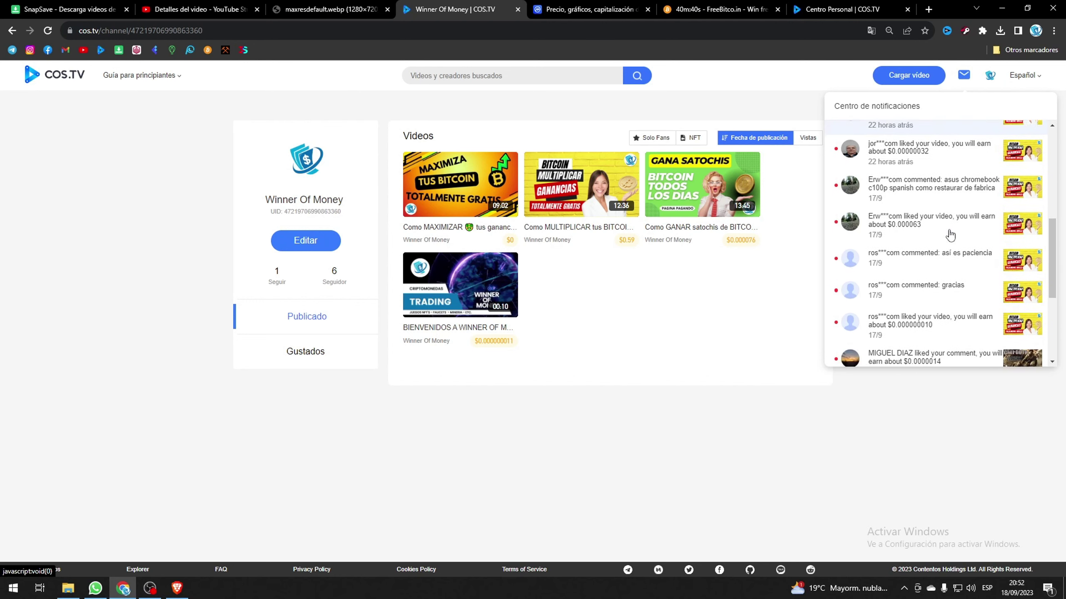
scroll(950, 235, "up", 5)
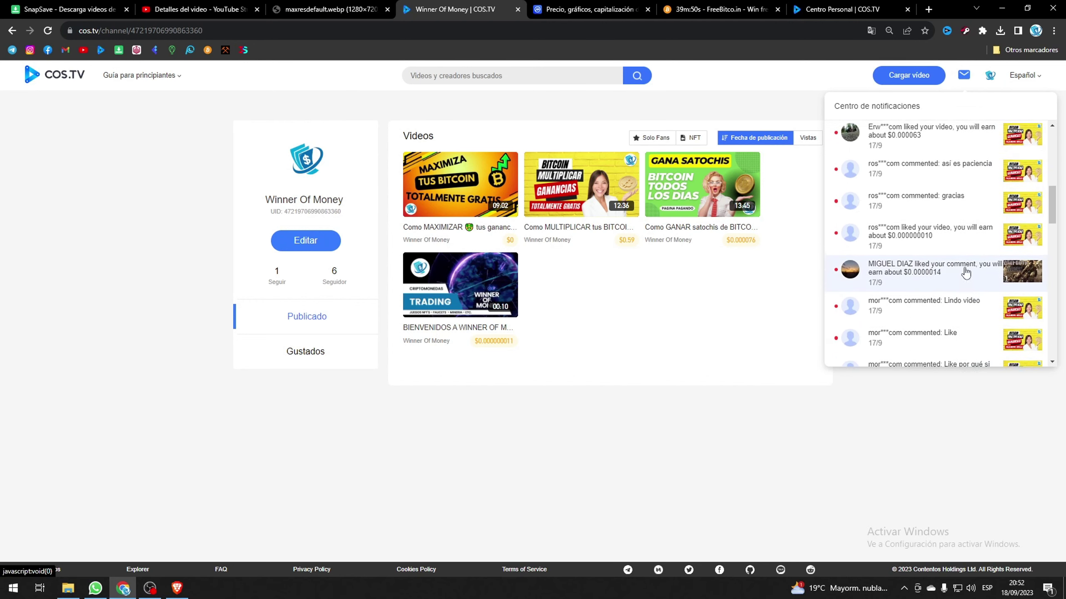
scroll(964, 271, "down", 10)
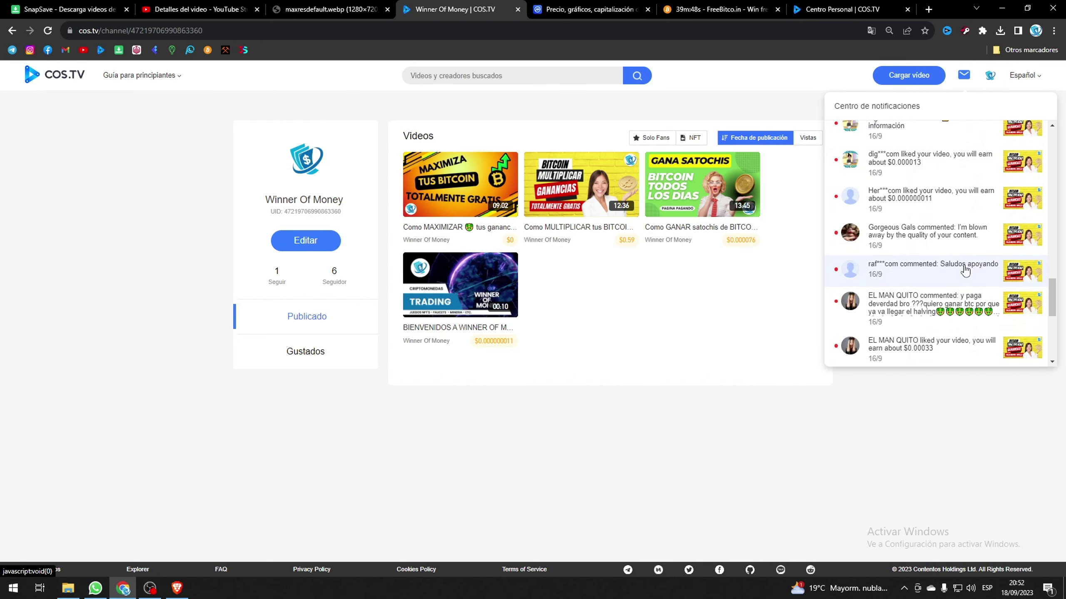
scroll(965, 272, "down", 2)
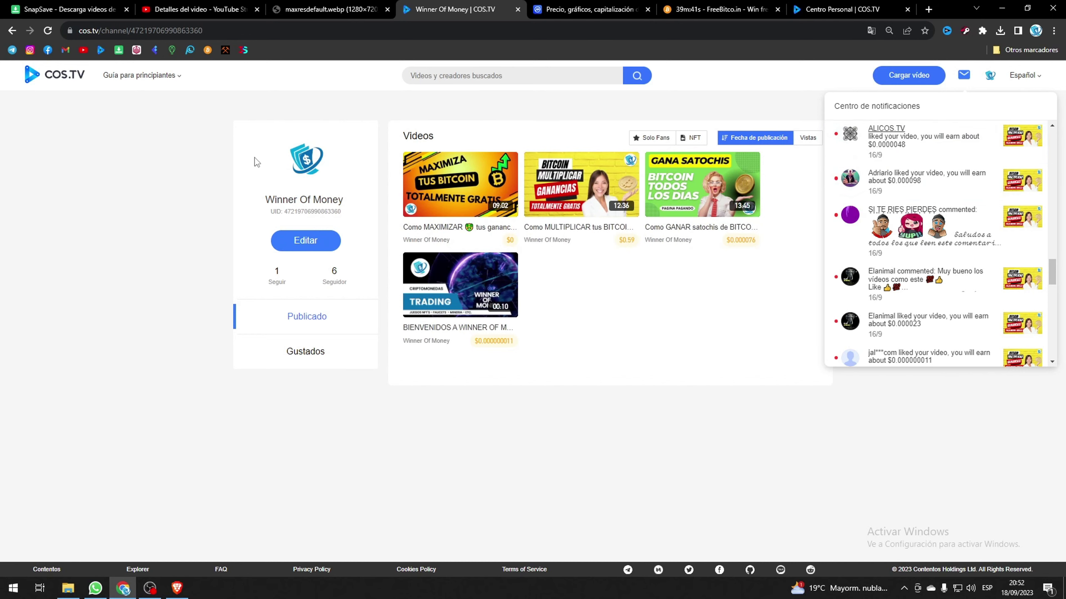
Open the "Como MULTIPLICAR tus BITCOIN" video from the channel and examine its earnings breakdown
left_click(581, 195)
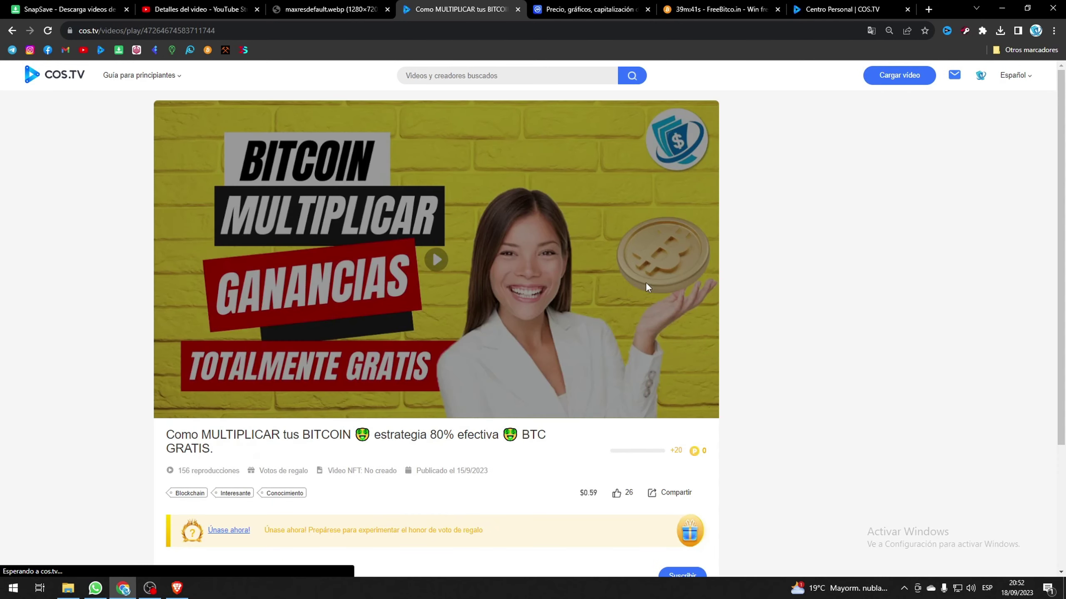
scroll(626, 328, "down", 4)
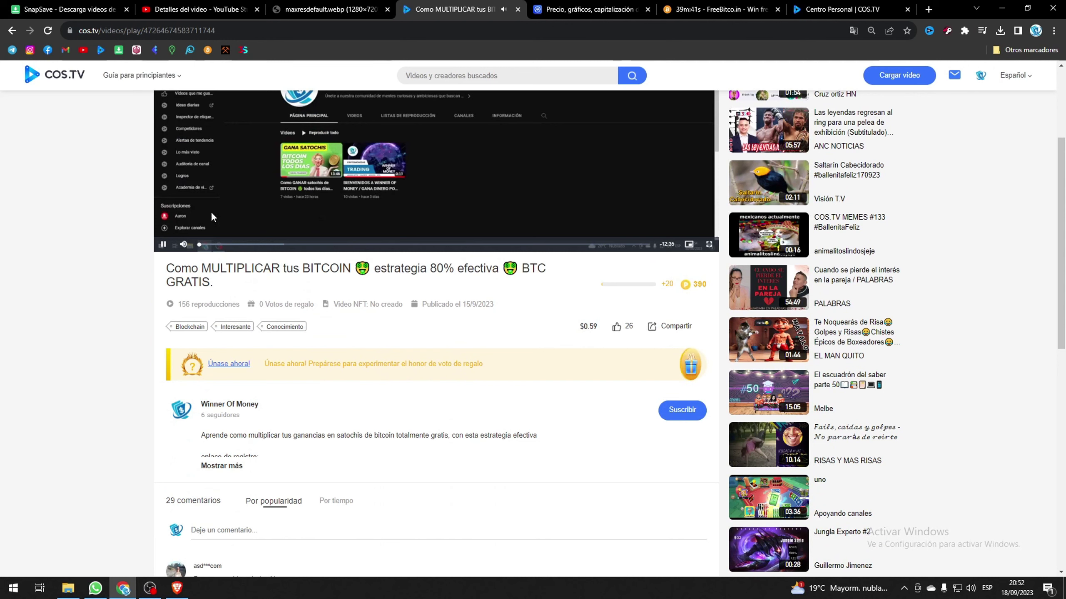
mouse_move(582, 330)
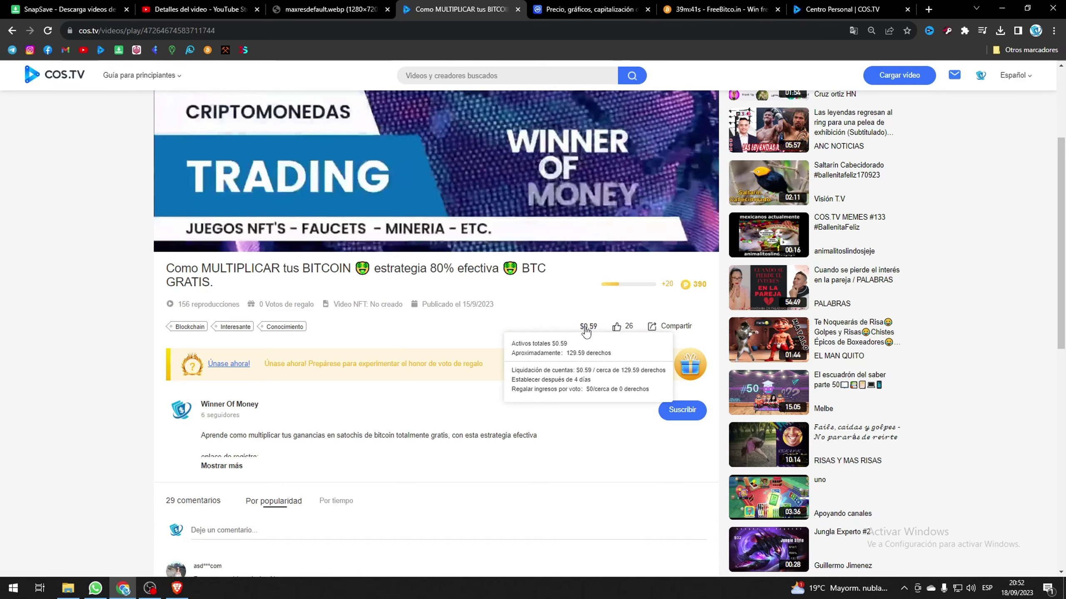
scroll(406, 215, "up", 4)
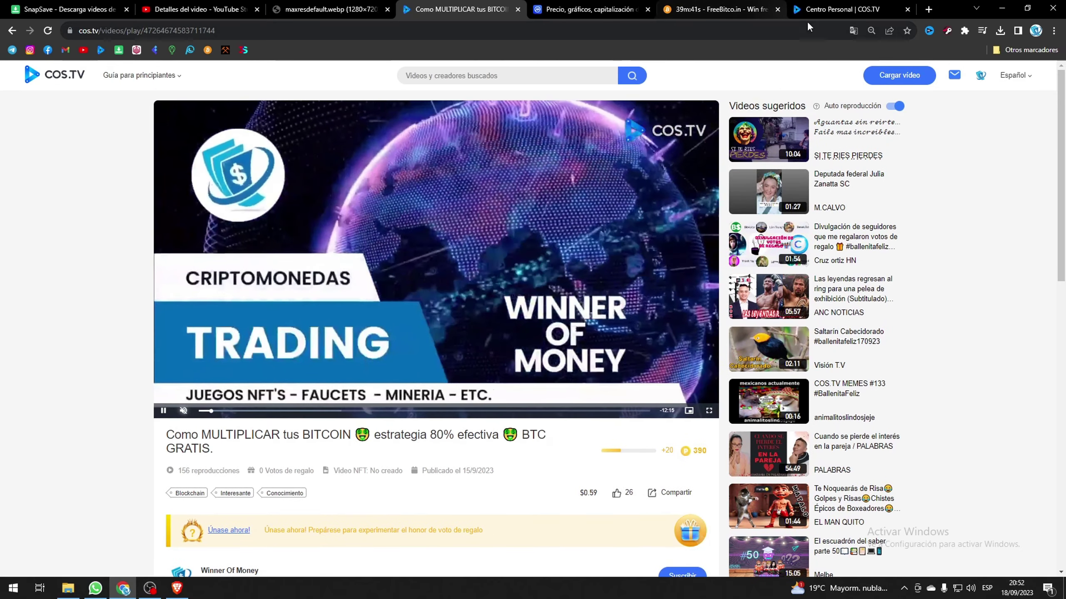
Open the COS.TV Personal Center dashboard and examine the account's POP and token voucher rewards
mouse_move(818, 14)
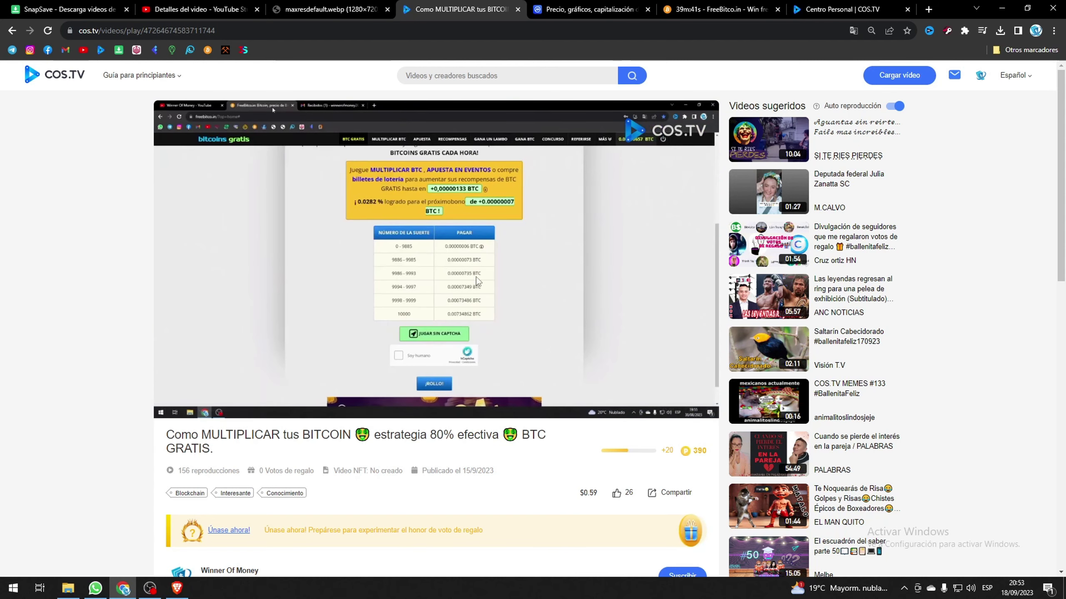
left_click(977, 84)
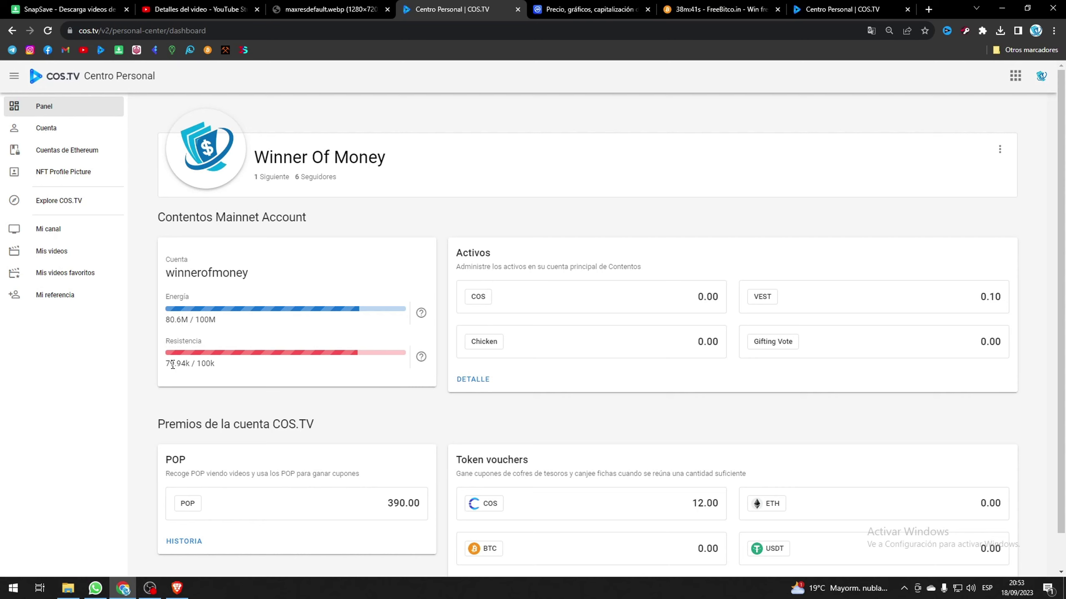
scroll(226, 462, "down", 1)
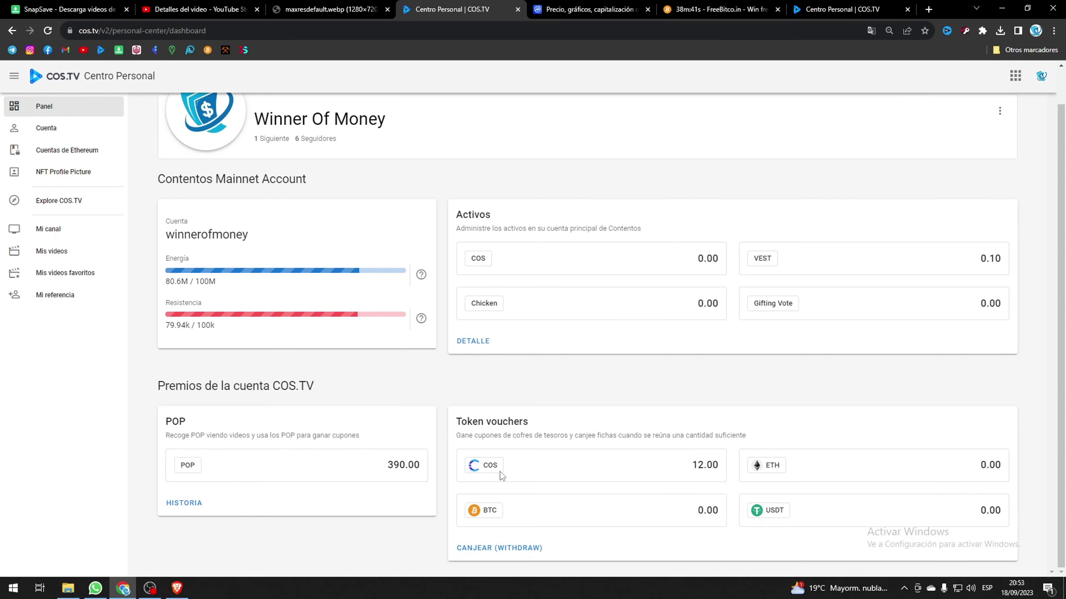